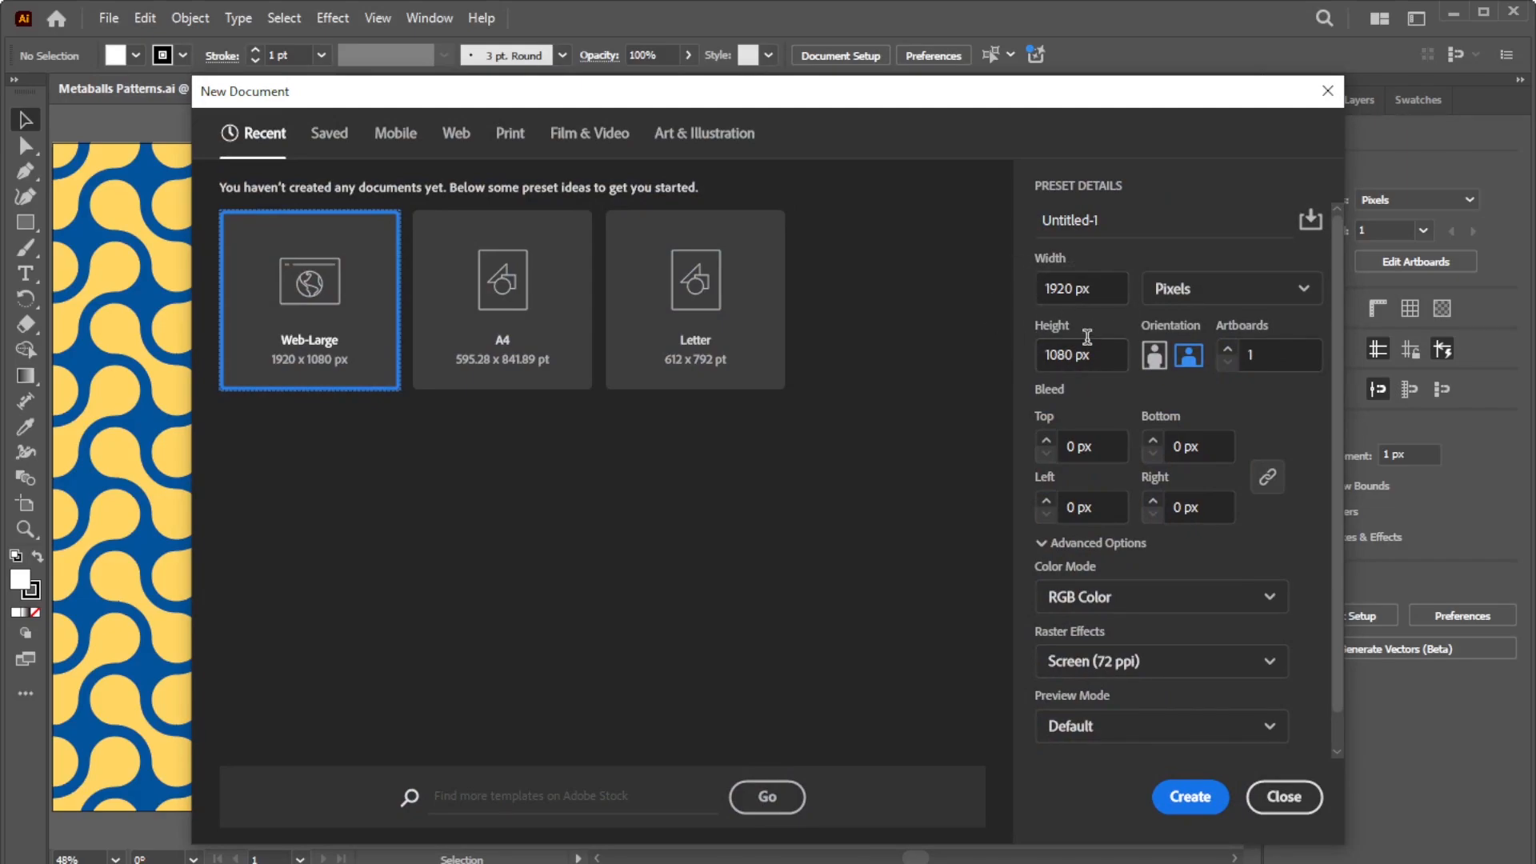
Step: Create a new Web-Large 1920 × 1080 px document and fit its artboard to the window
left_click(1072, 354)
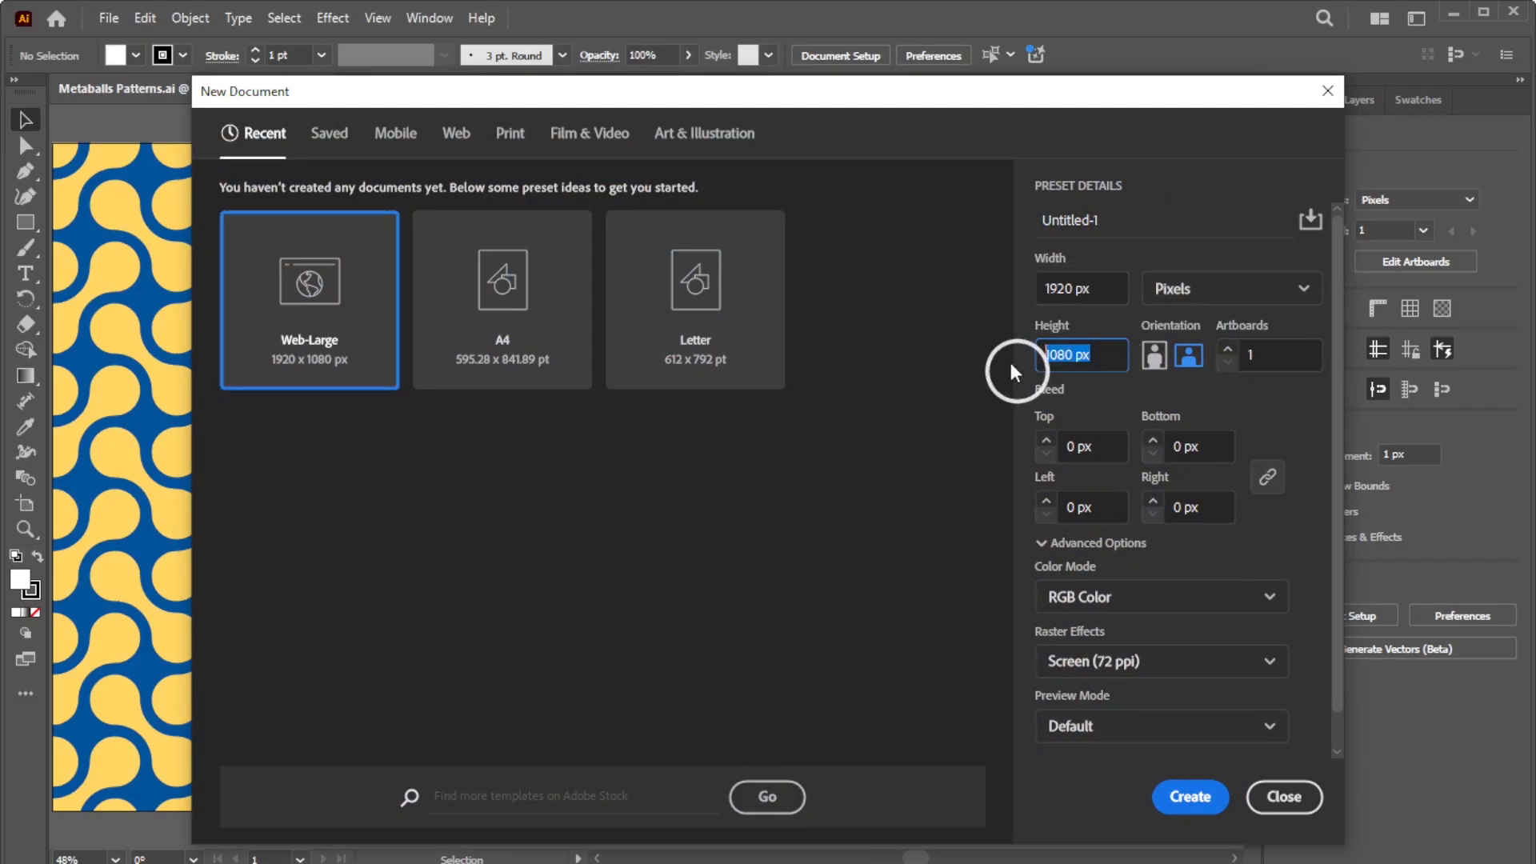
left_click(1192, 797)
key("ctrl+0")
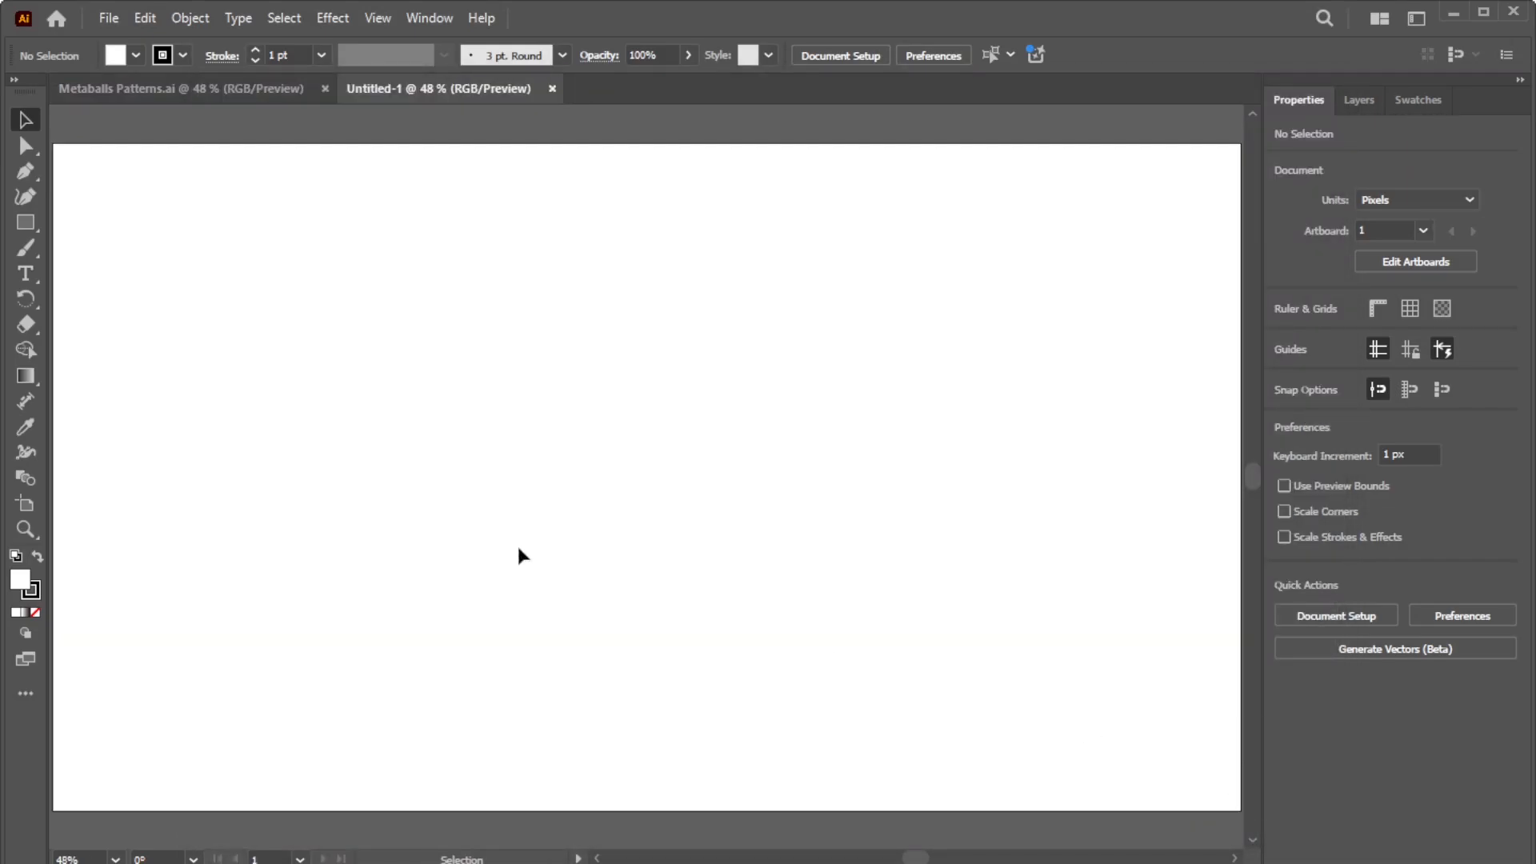
Step: Draw a 100 × 100 px circle with the Ellipse tool
left_click(26, 222)
left_click(76, 247)
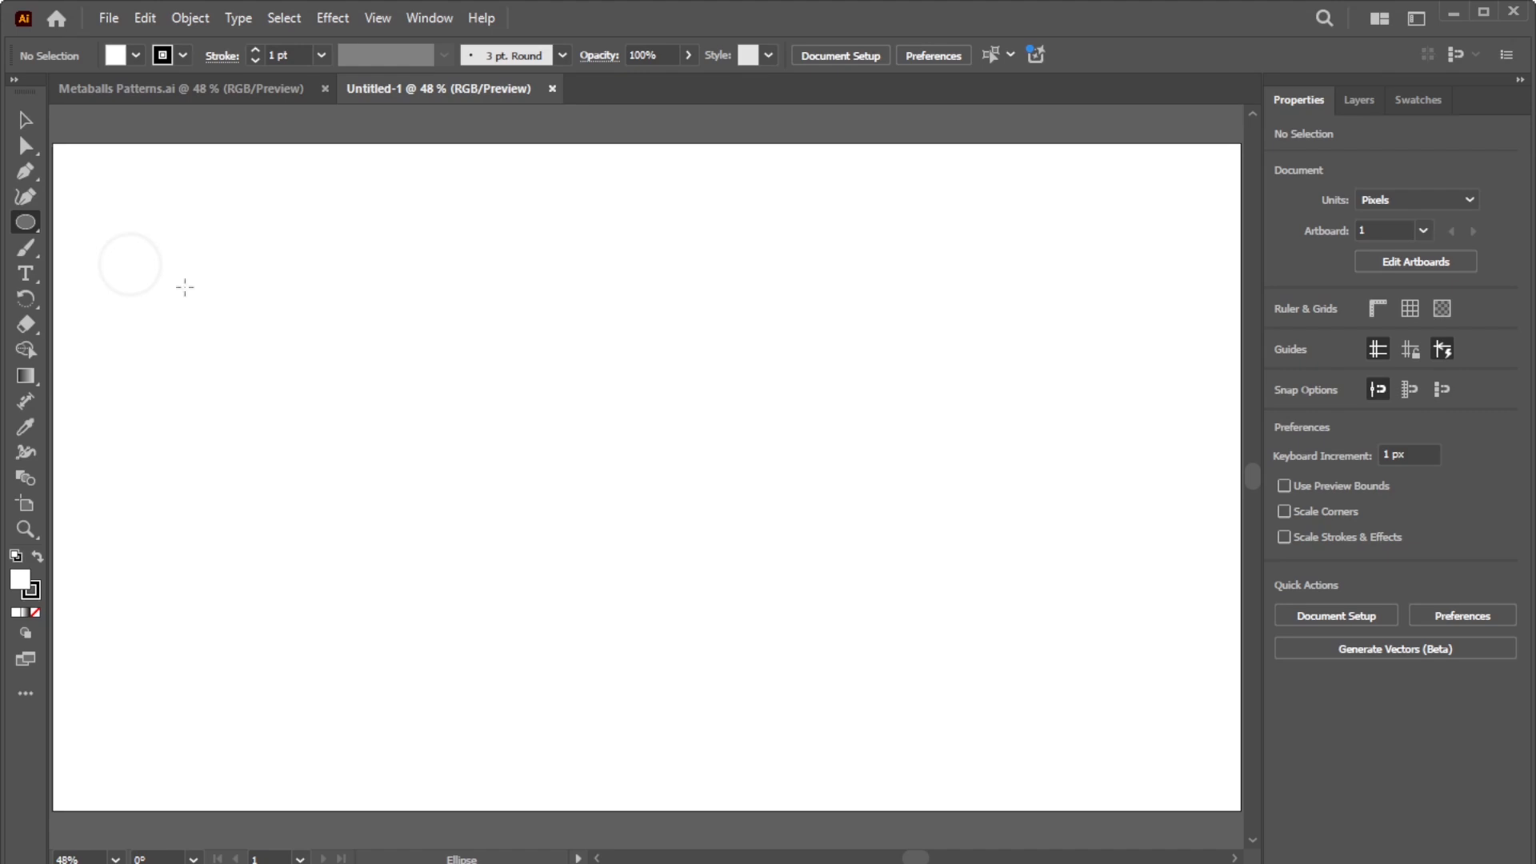
left_click(458, 403)
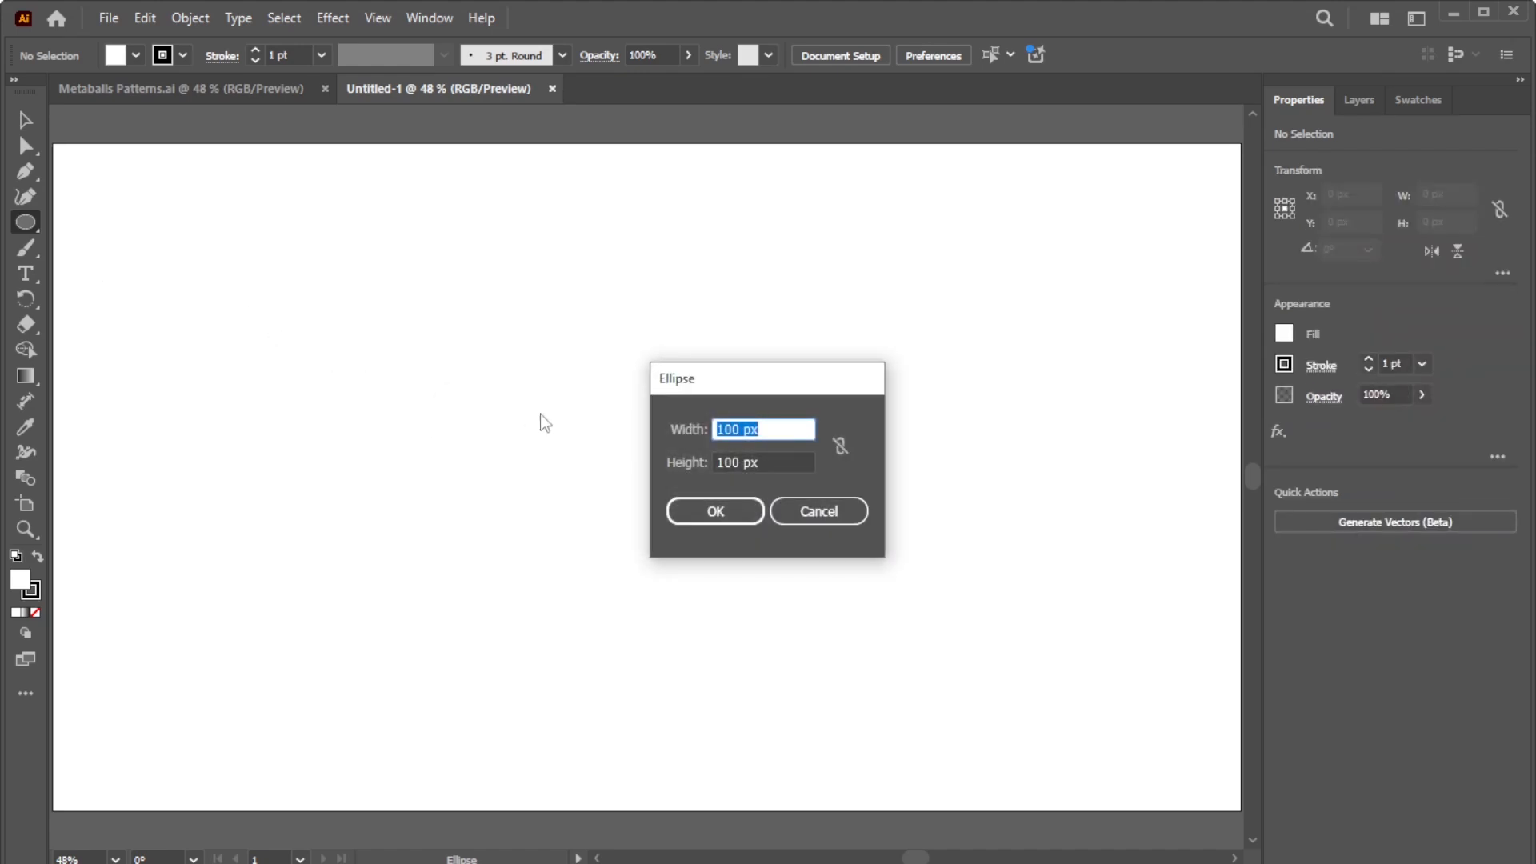
left_click(779, 427)
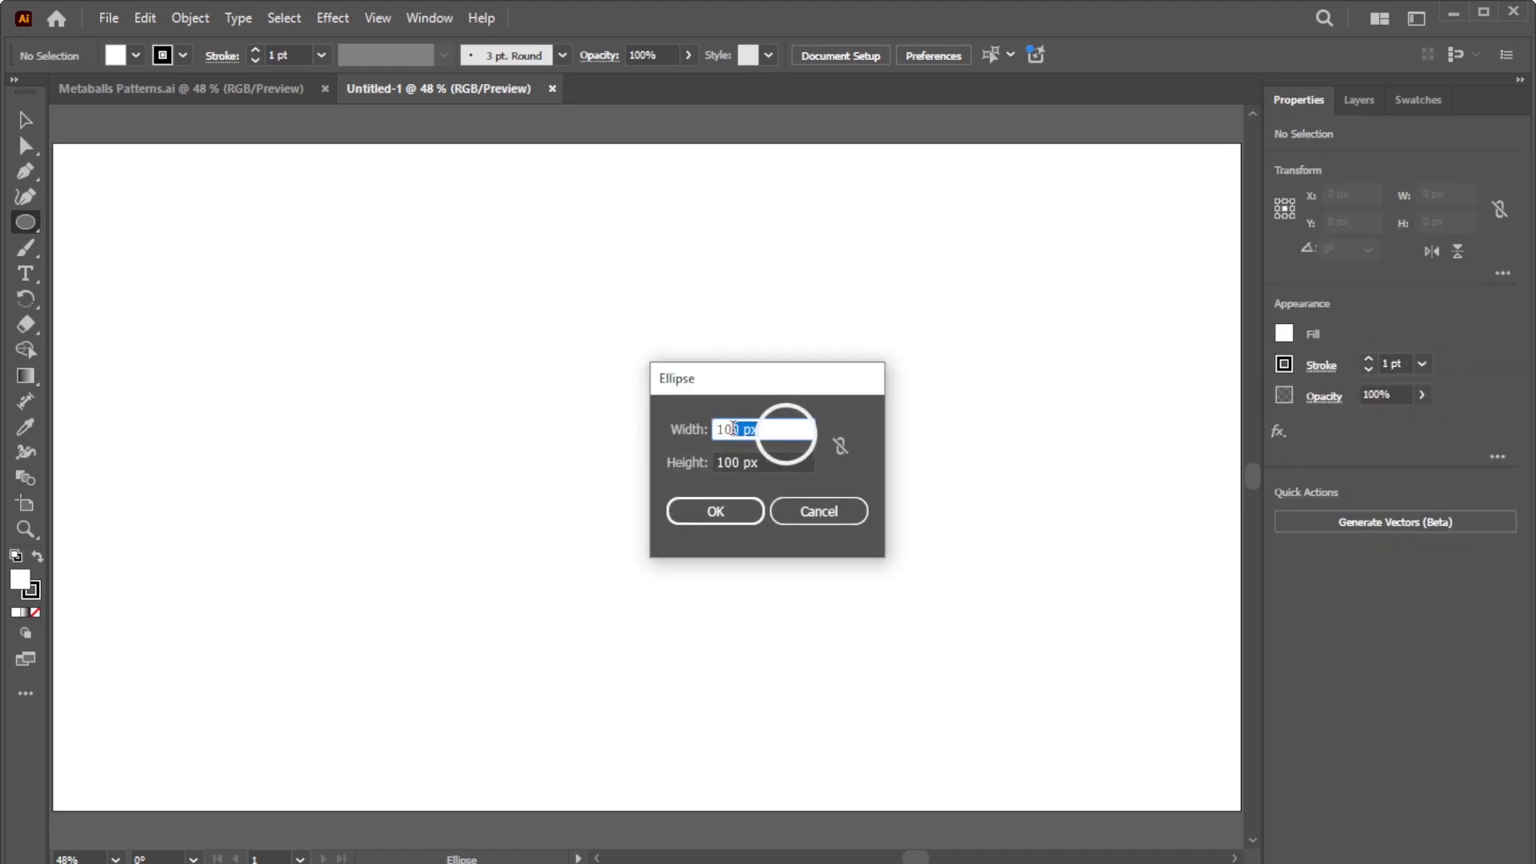
left_click(787, 463)
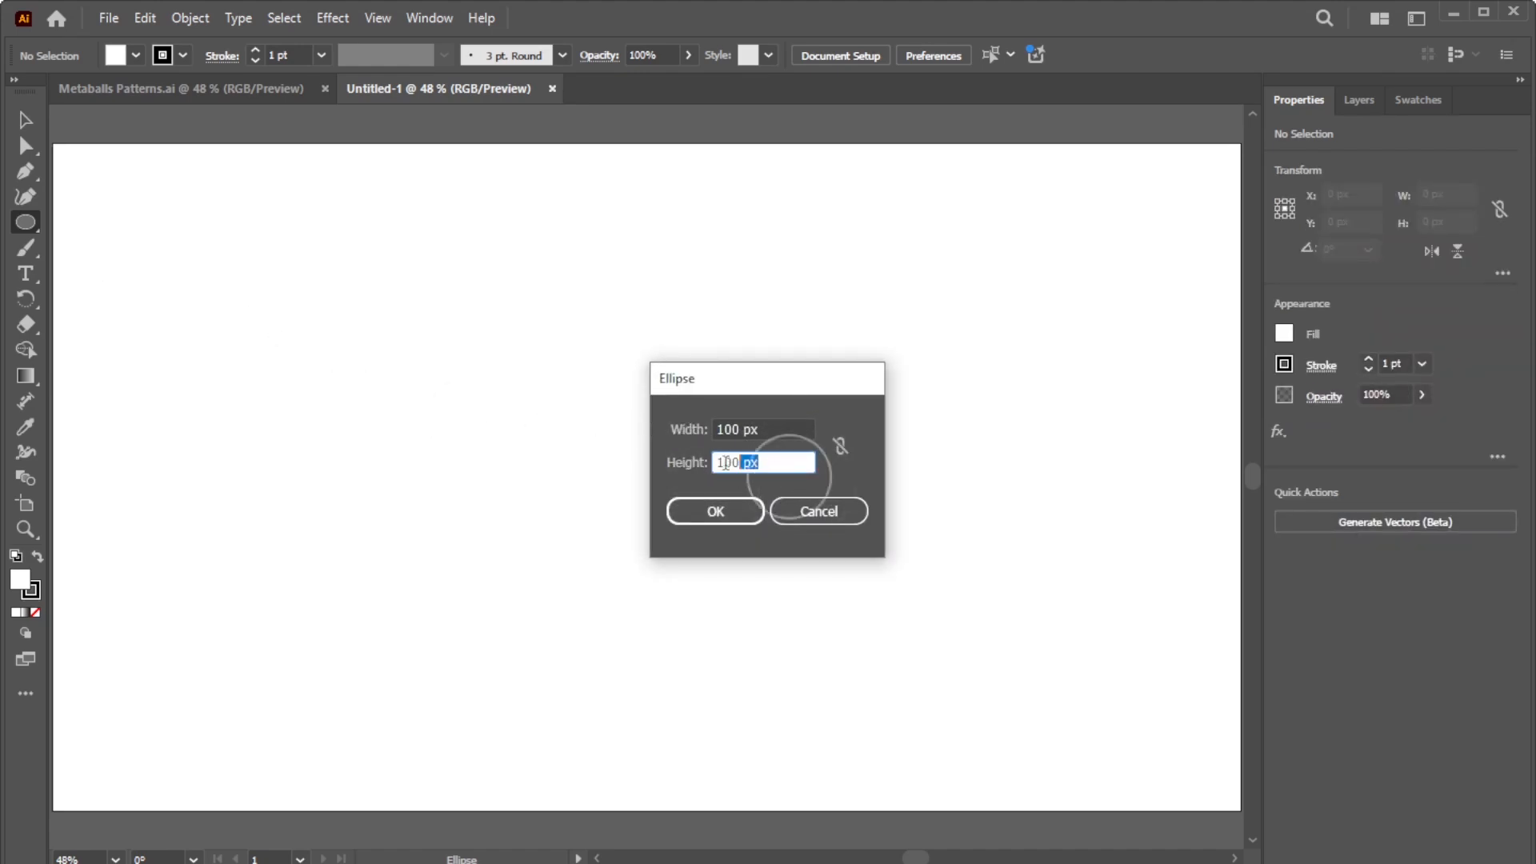
left_click(714, 512)
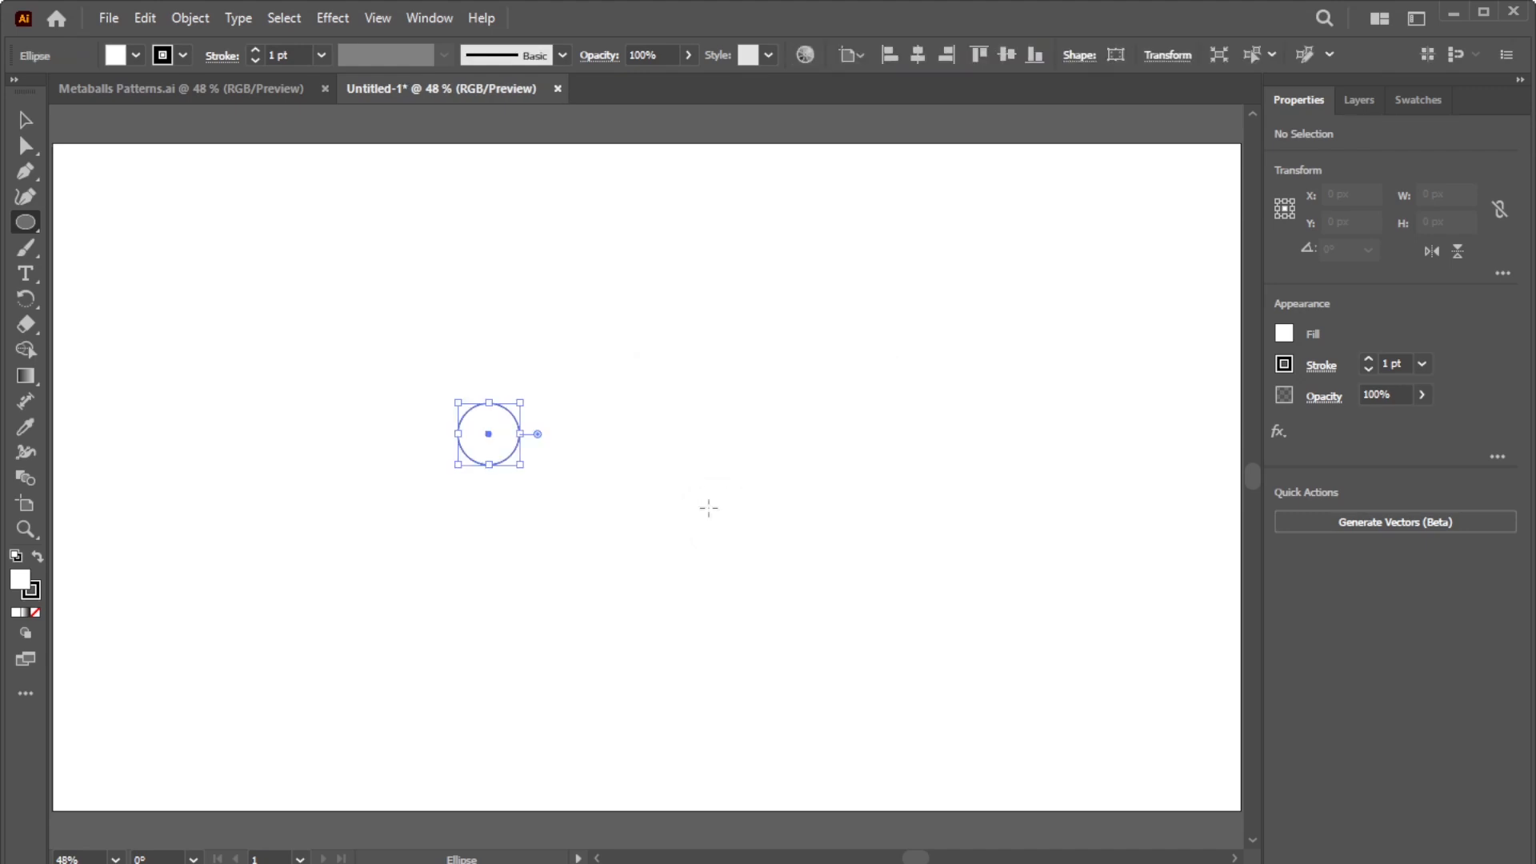
Step: Remove the circle's fill and give it a 20 pt stroke aligned to center
left_click(1282, 334)
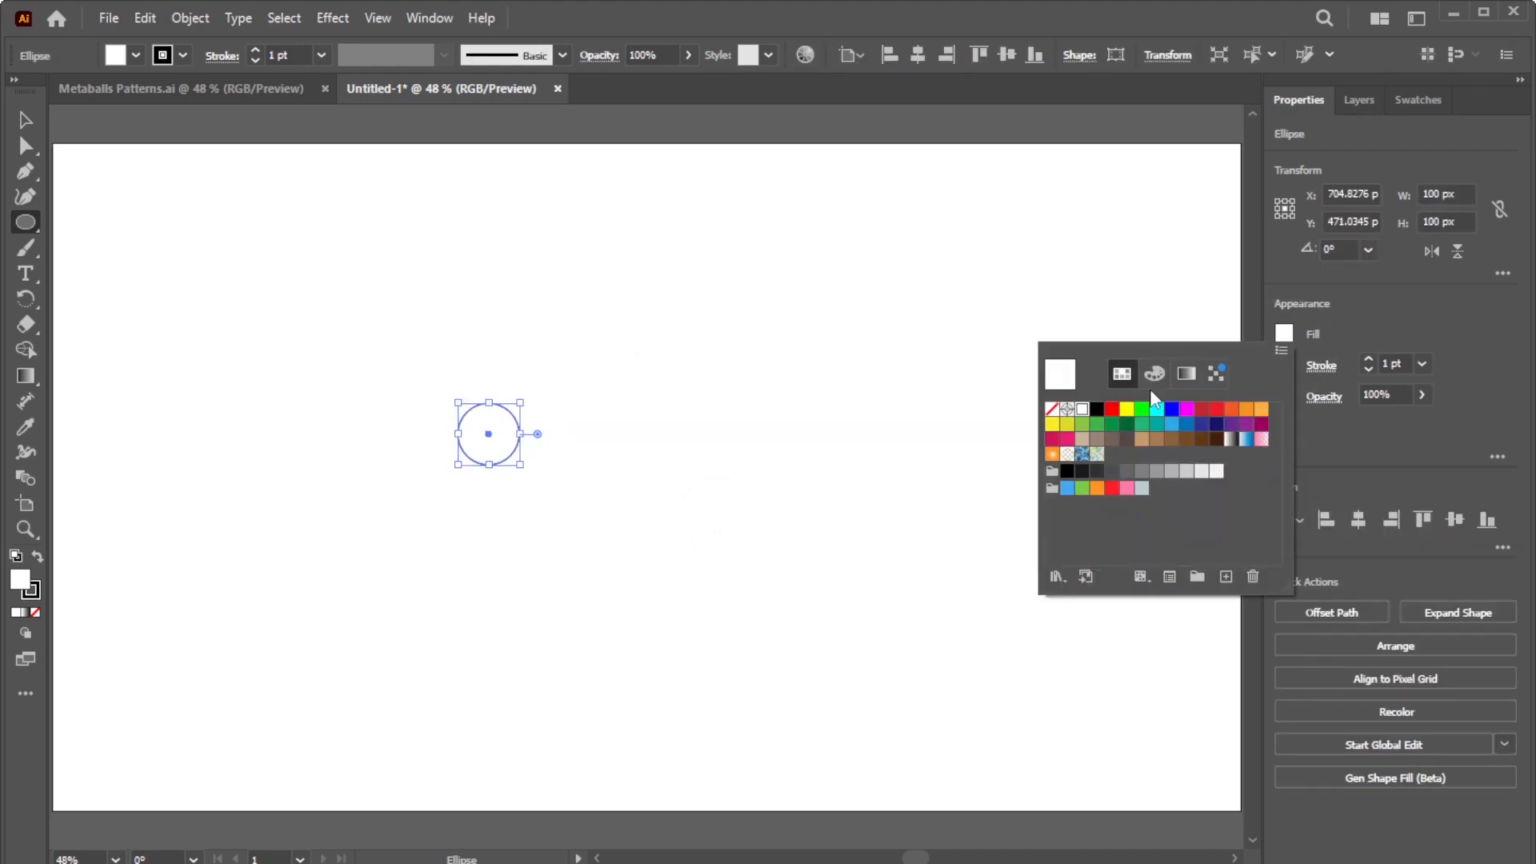
left_click(1052, 409)
left_click(1320, 415)
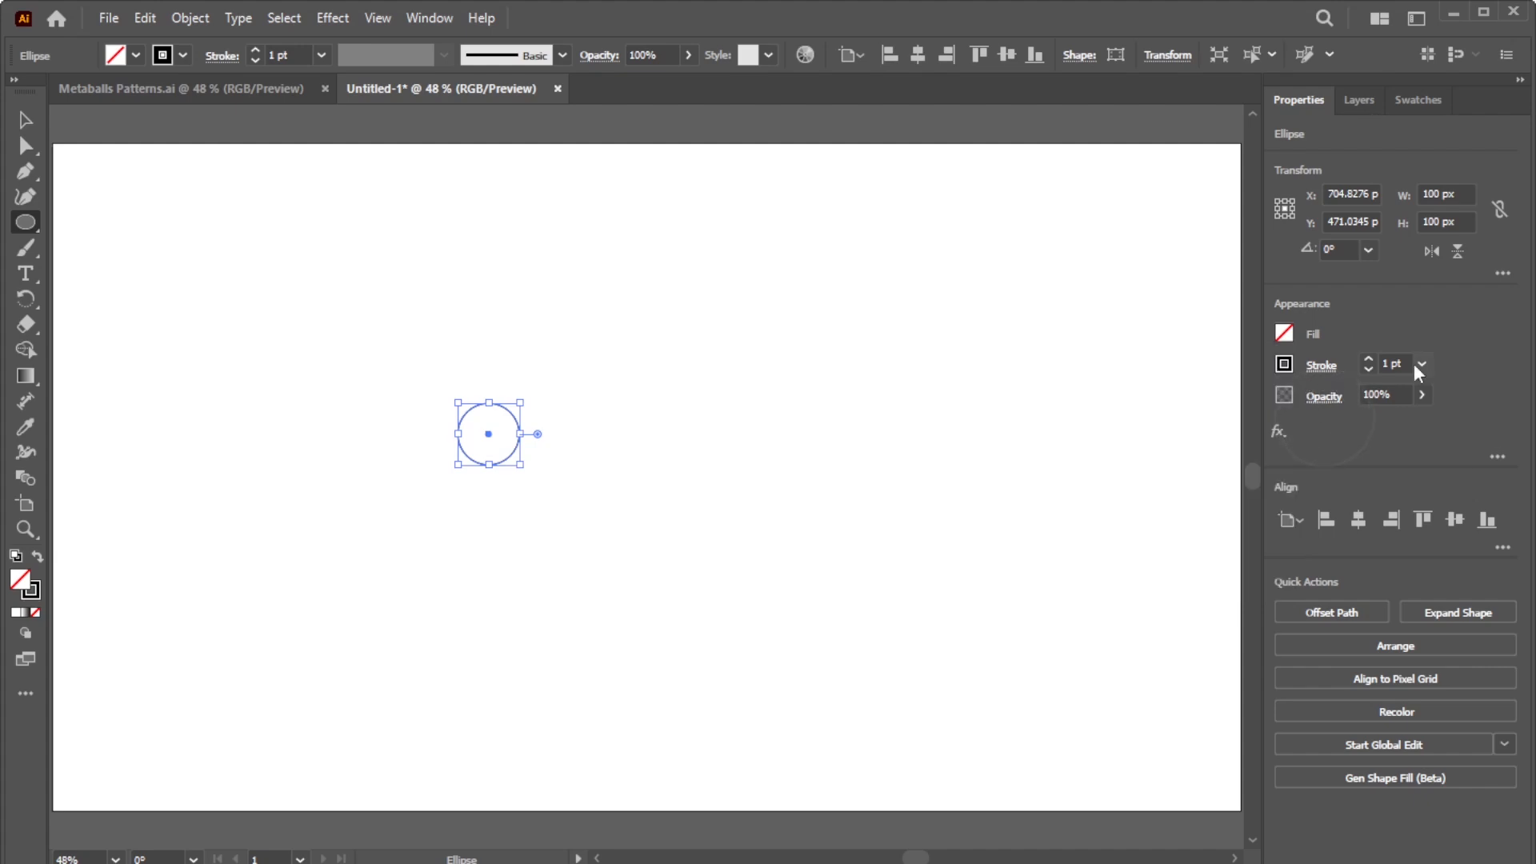
key("Return")
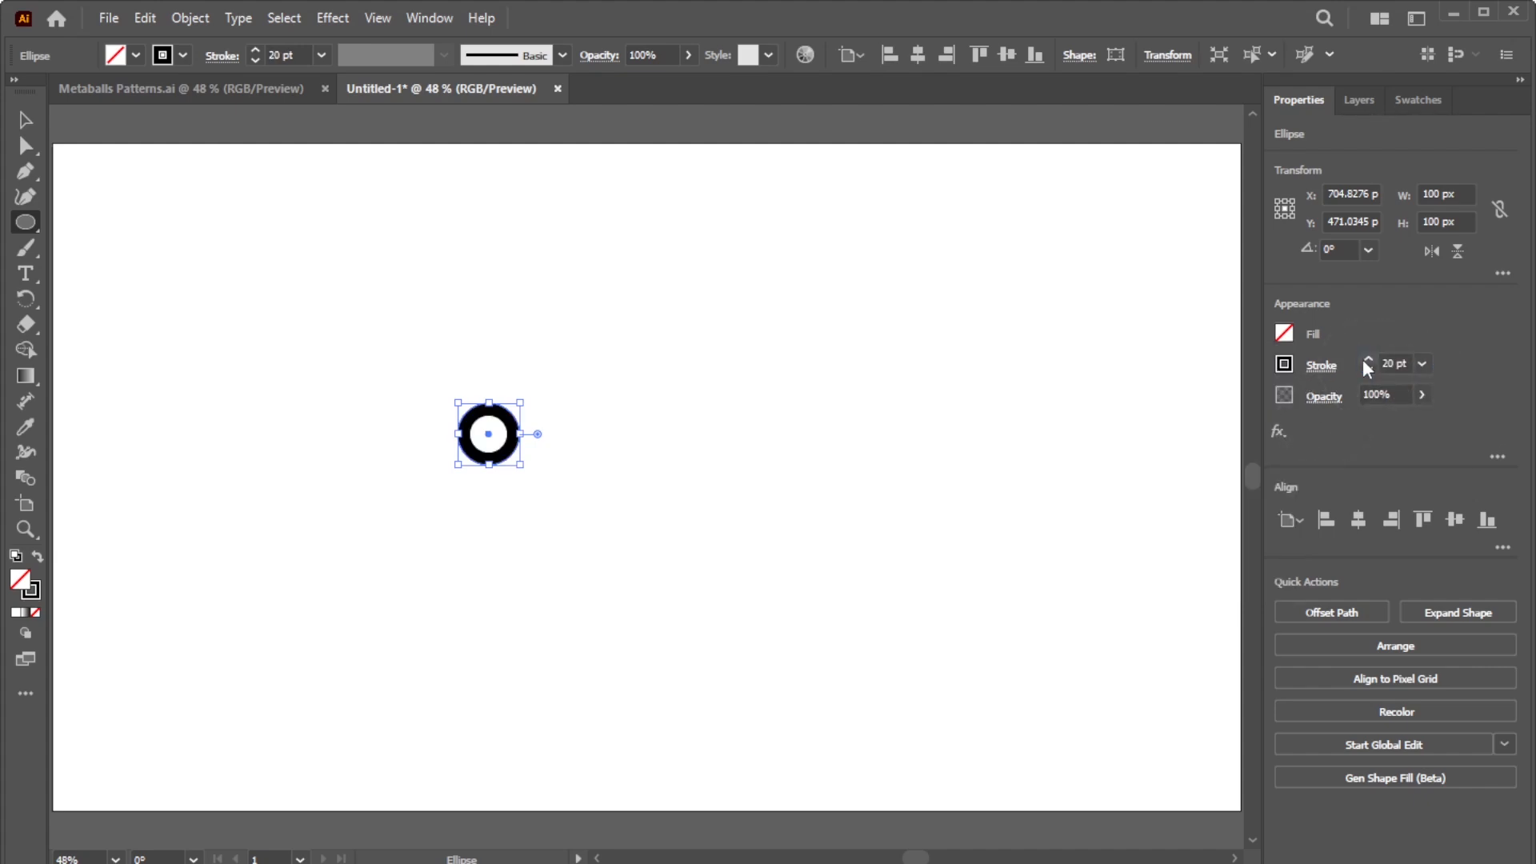
left_click(1320, 365)
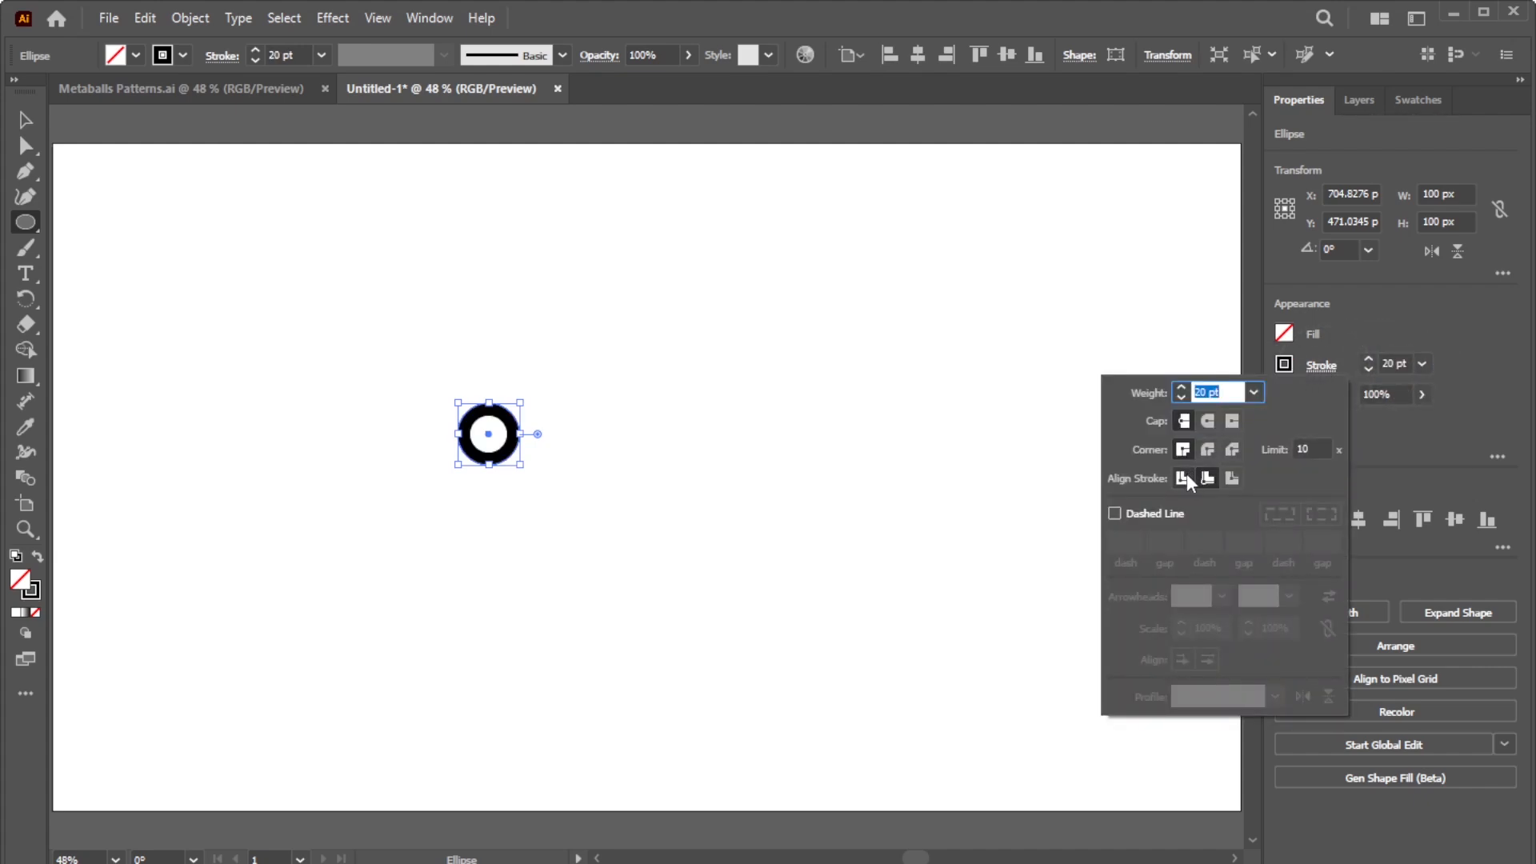
left_click(1187, 474)
left_click(1376, 438)
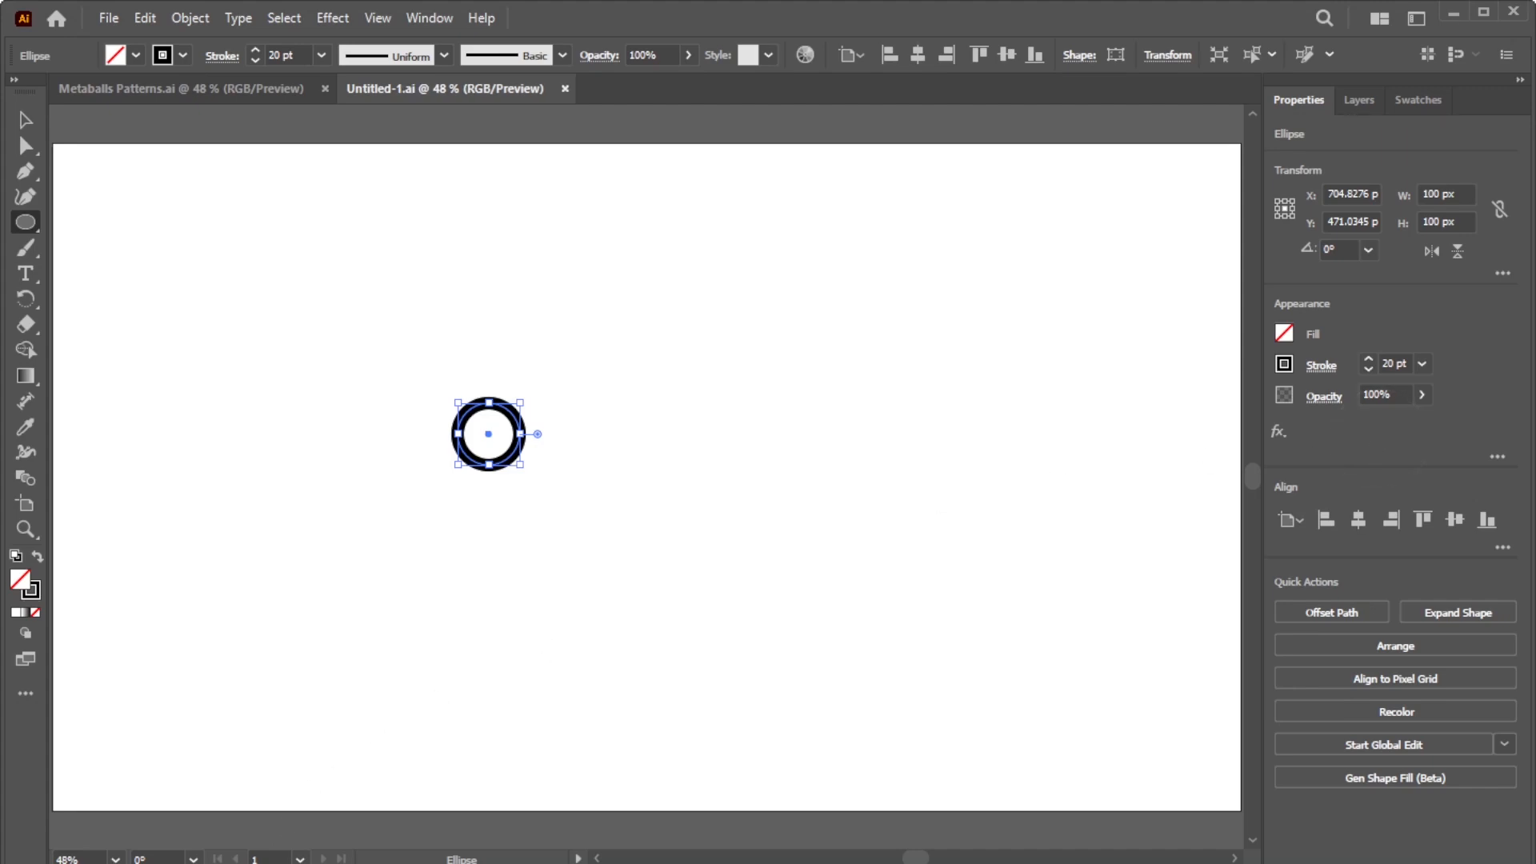
Step: Save, then fill the circle with yellow #FFD662 copied from the colour notes
key("alt+Tab")
left_click_drag(132, 292, 63, 296)
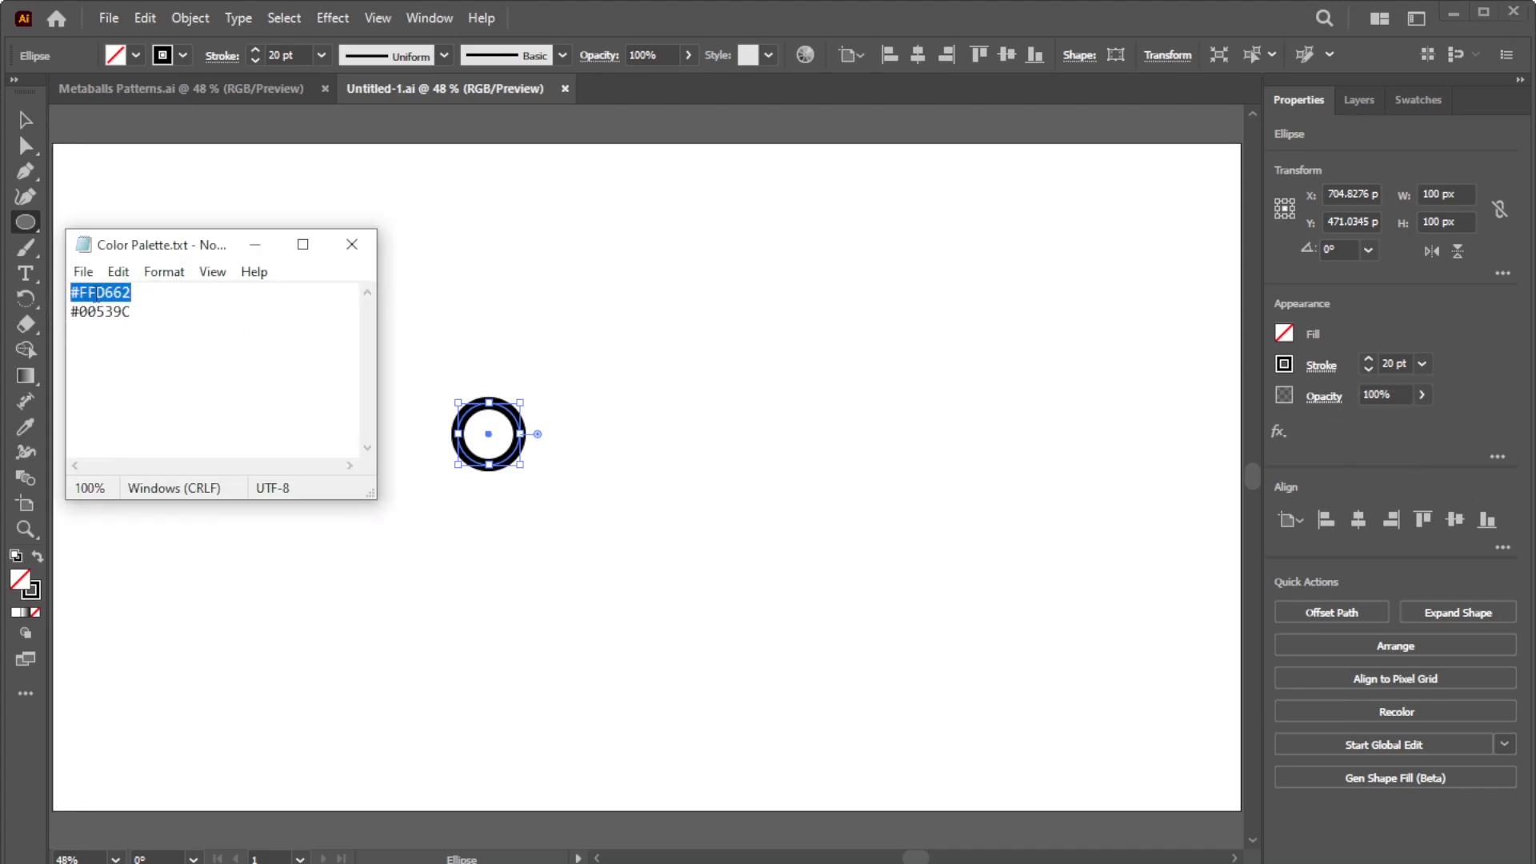
right_click(93, 292)
left_click(148, 361)
left_click(258, 244)
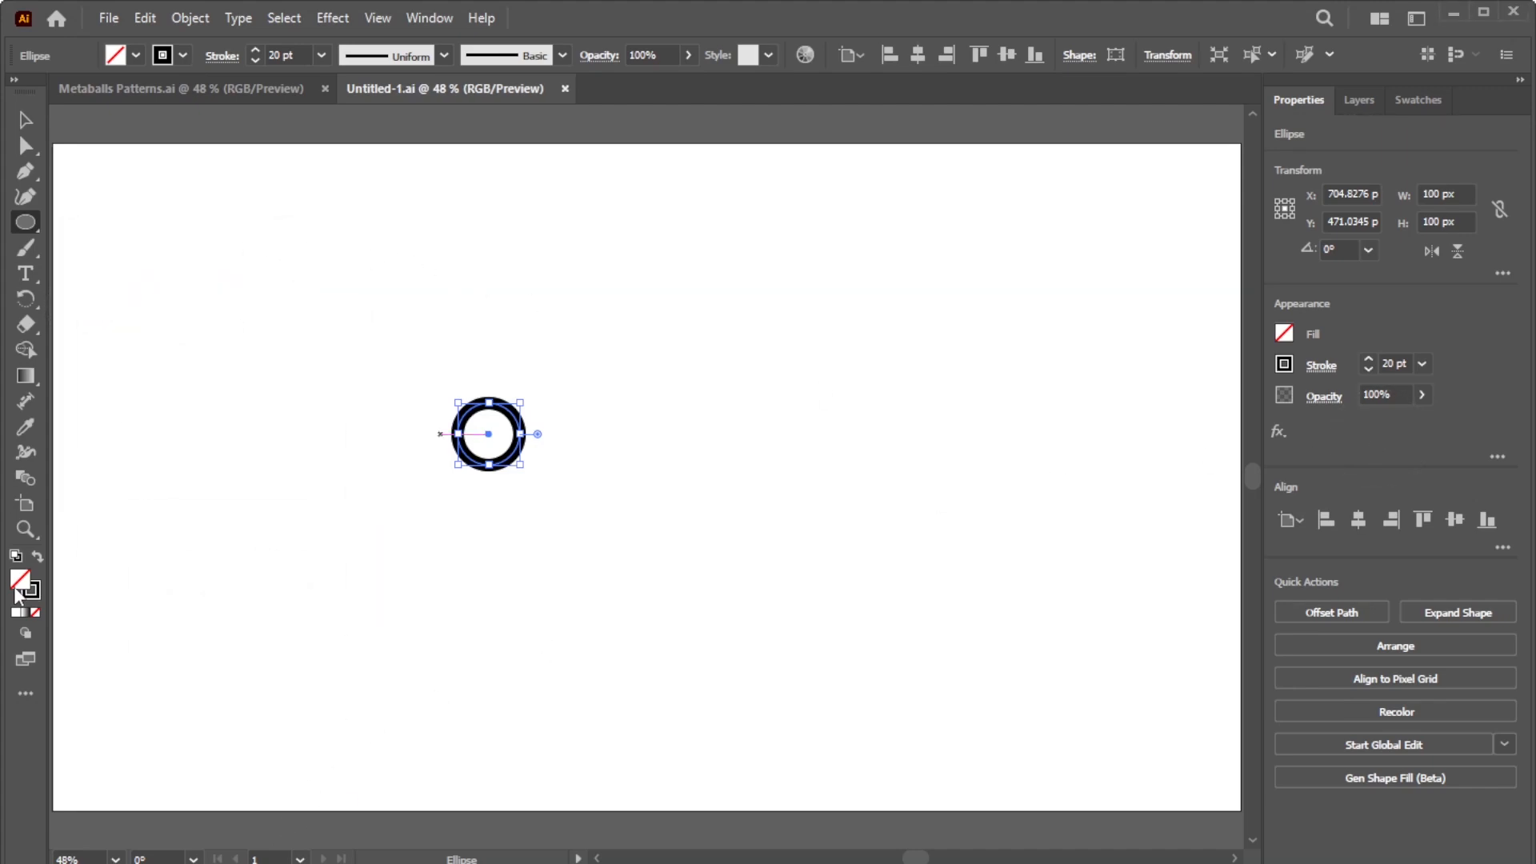
double_click(20, 578)
right_click(1283, 598)
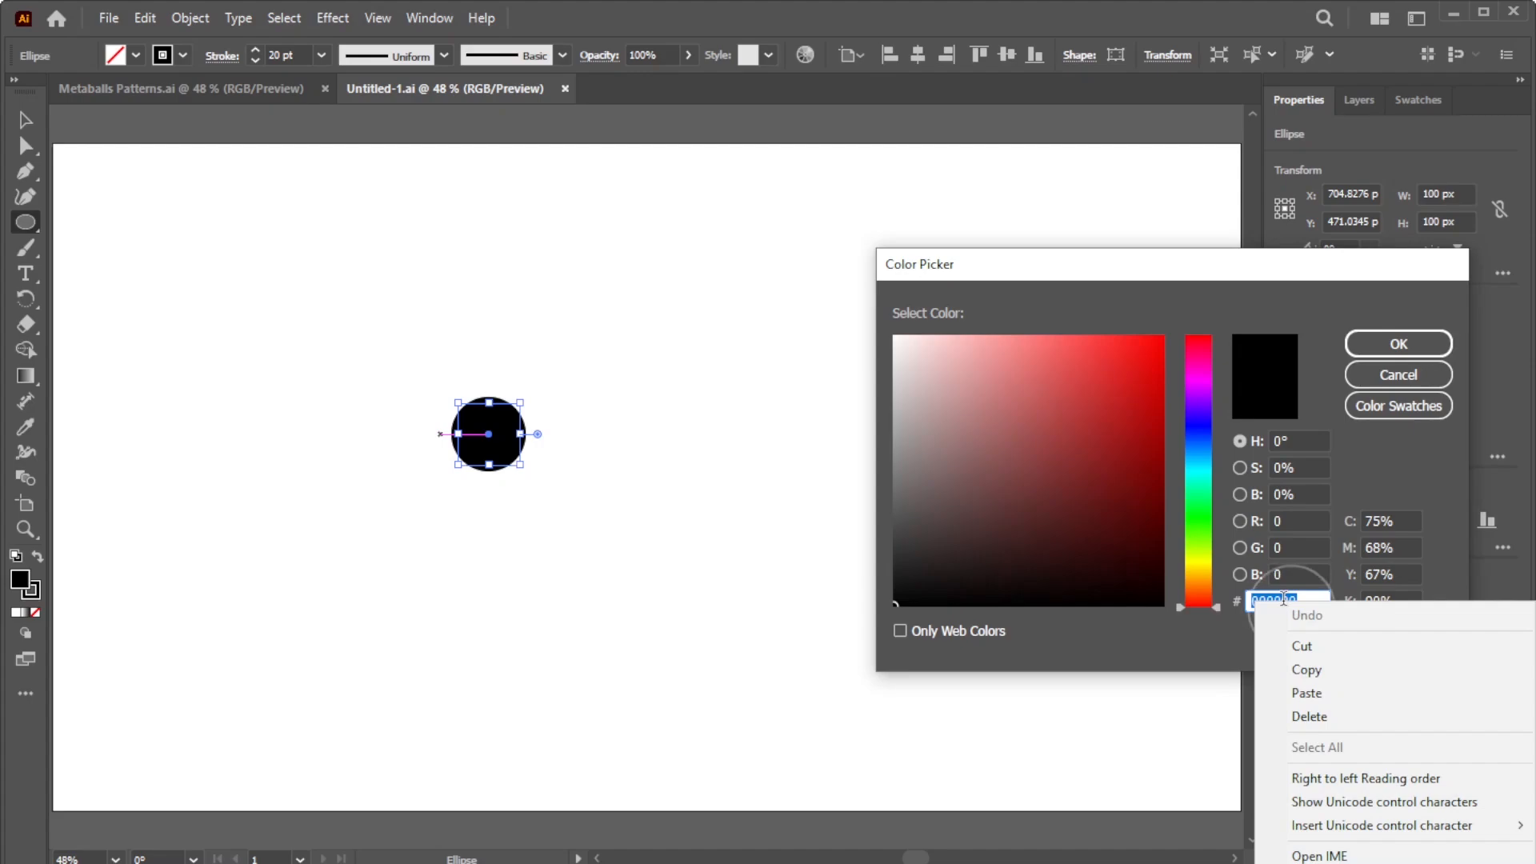
left_click(1307, 693)
left_click(1369, 340)
left_click(1365, 440)
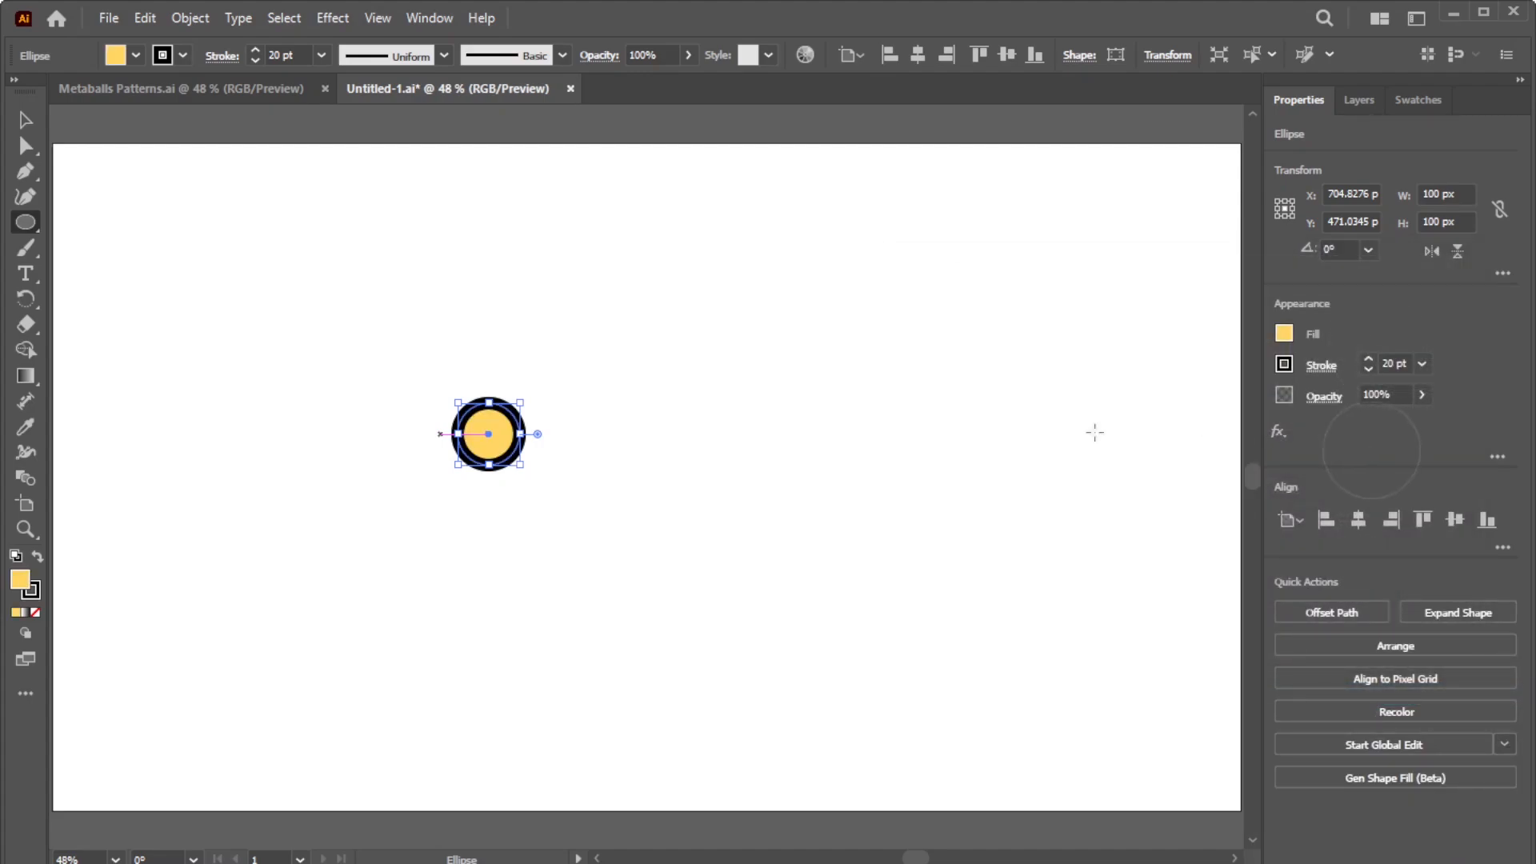
Step: Copy the circle 100 px to the right twice to make a row of three
left_click(26, 121)
right_click(501, 431)
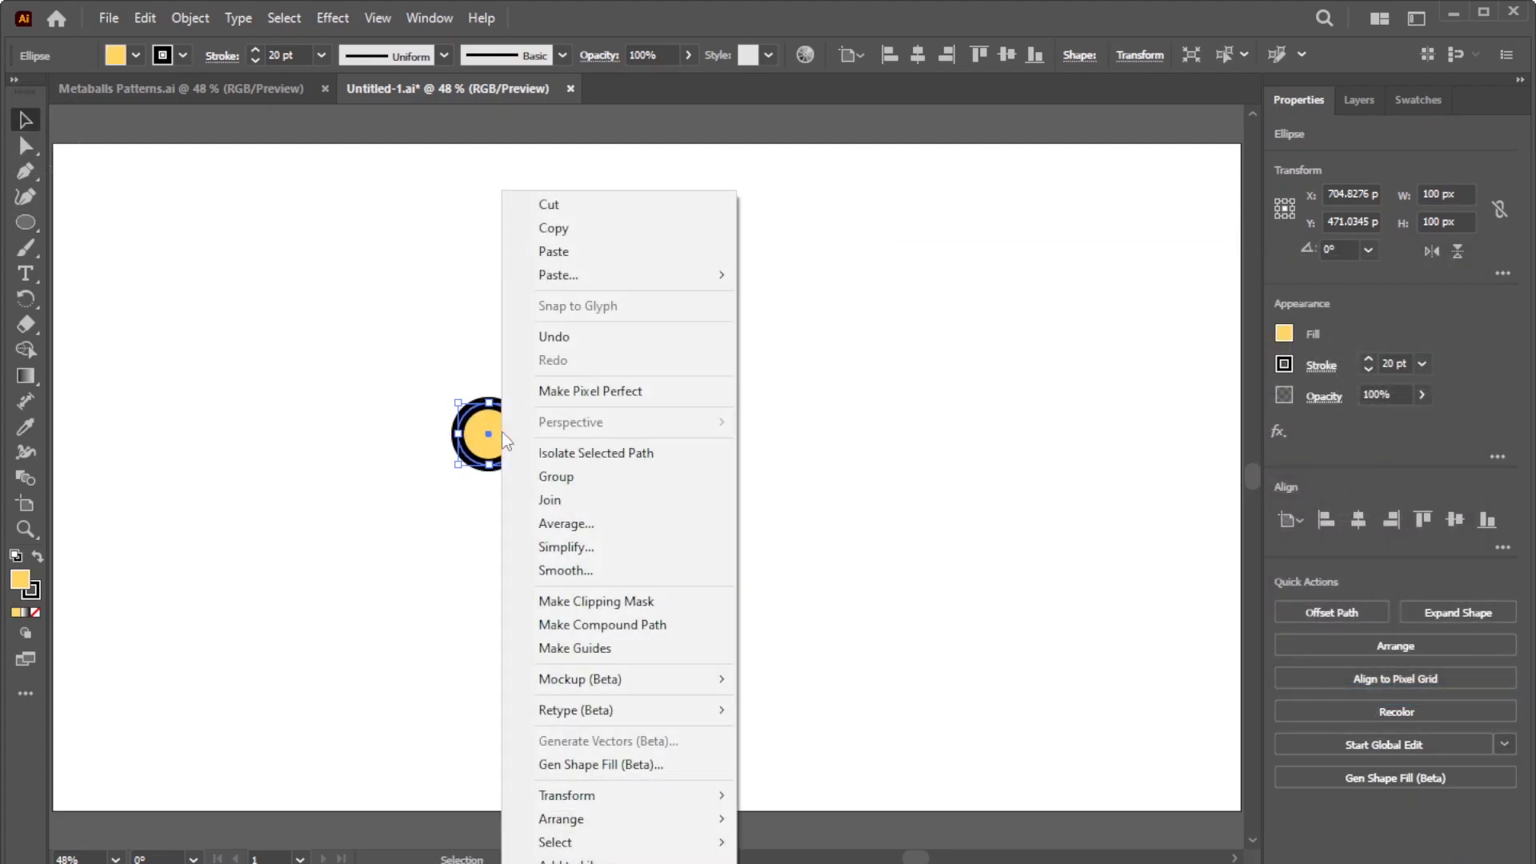
mouse_move(596, 797)
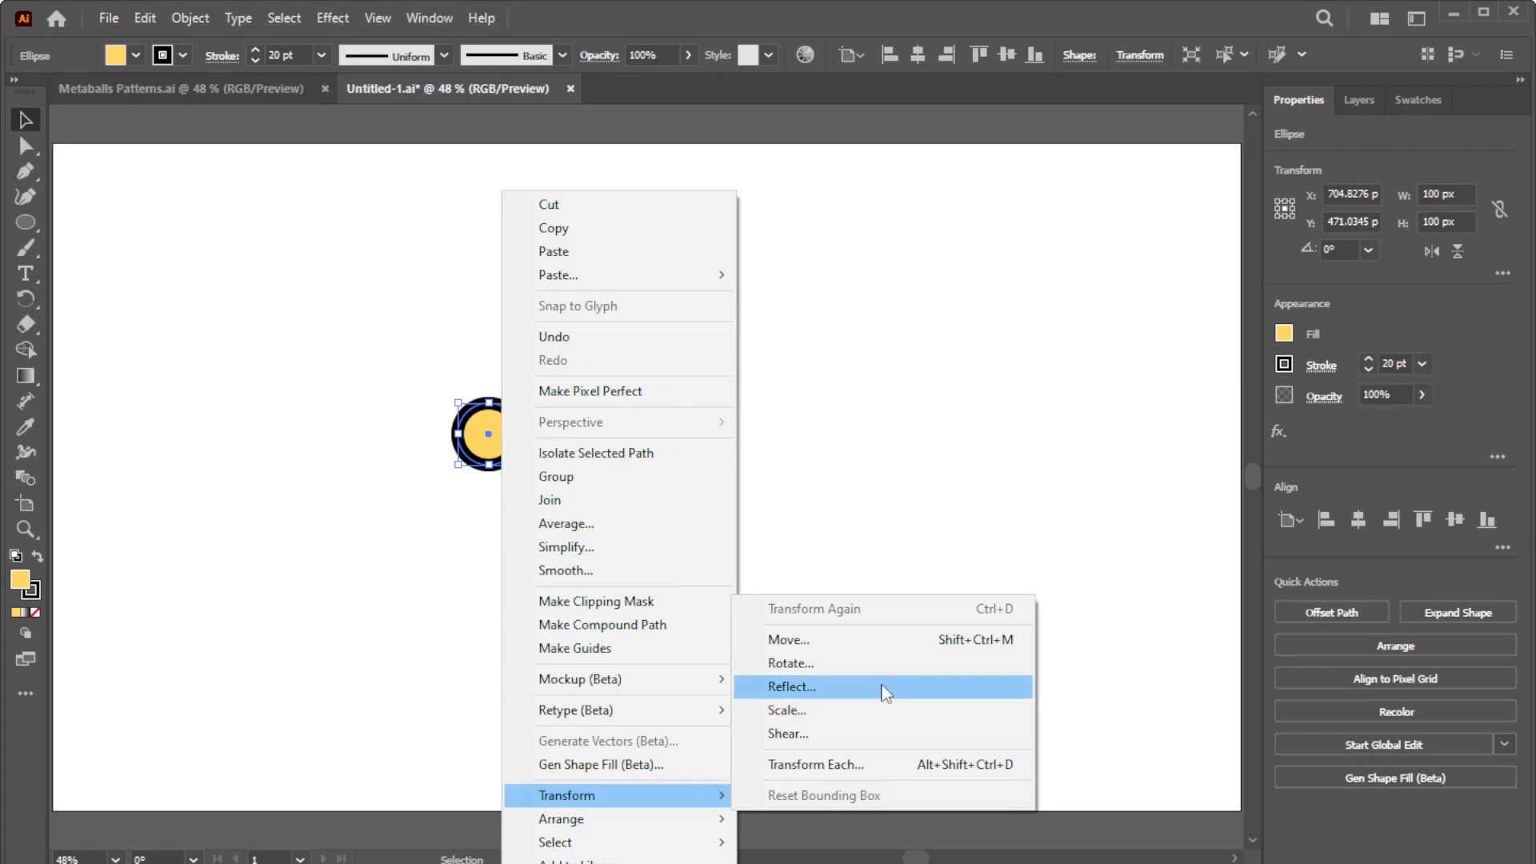
left_click(867, 648)
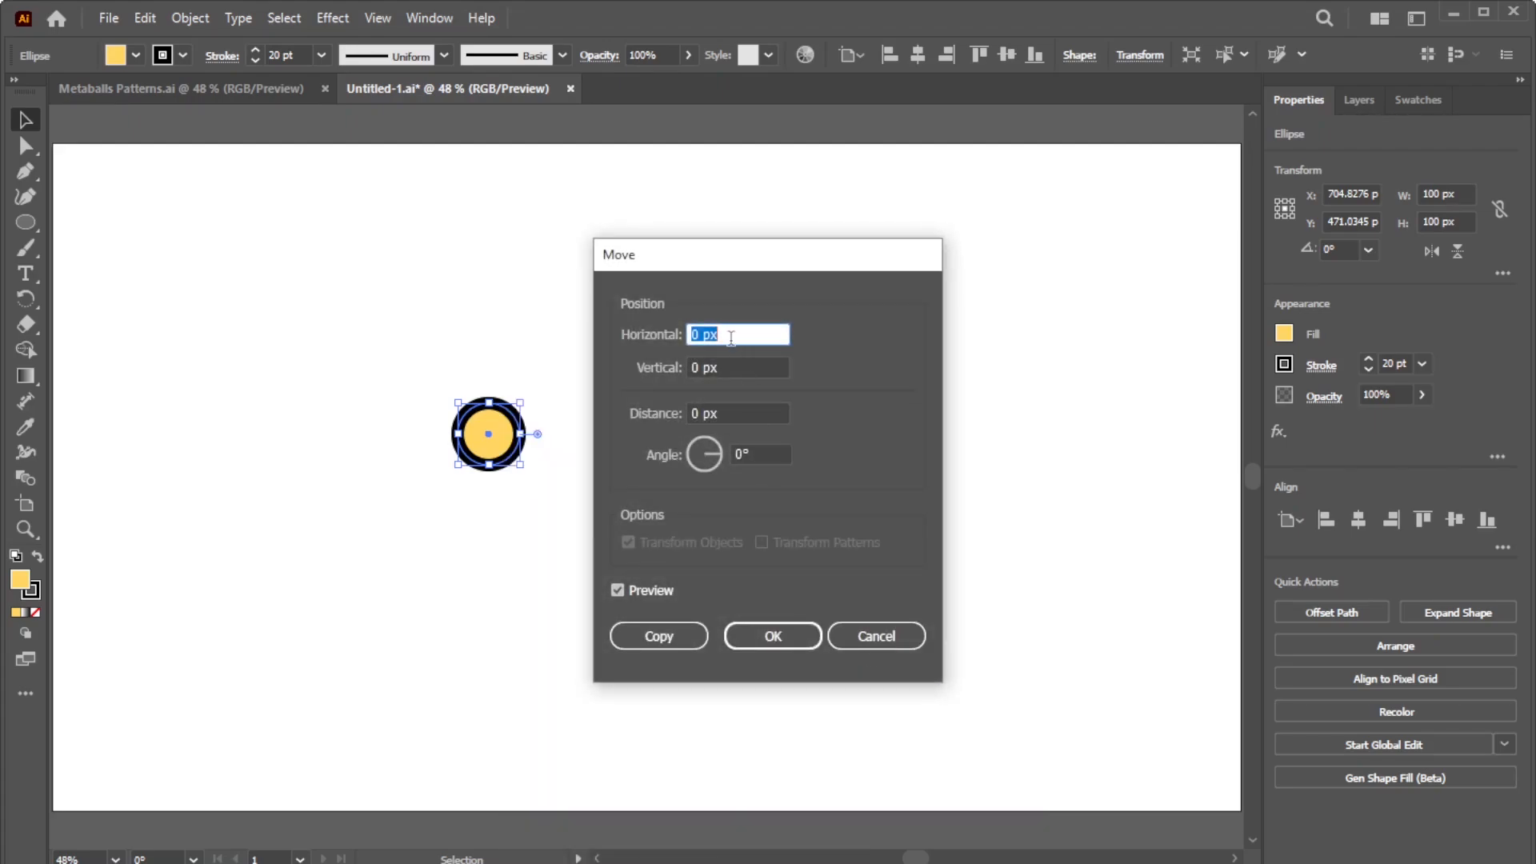
type("100")
left_click(650, 590)
left_click(649, 591)
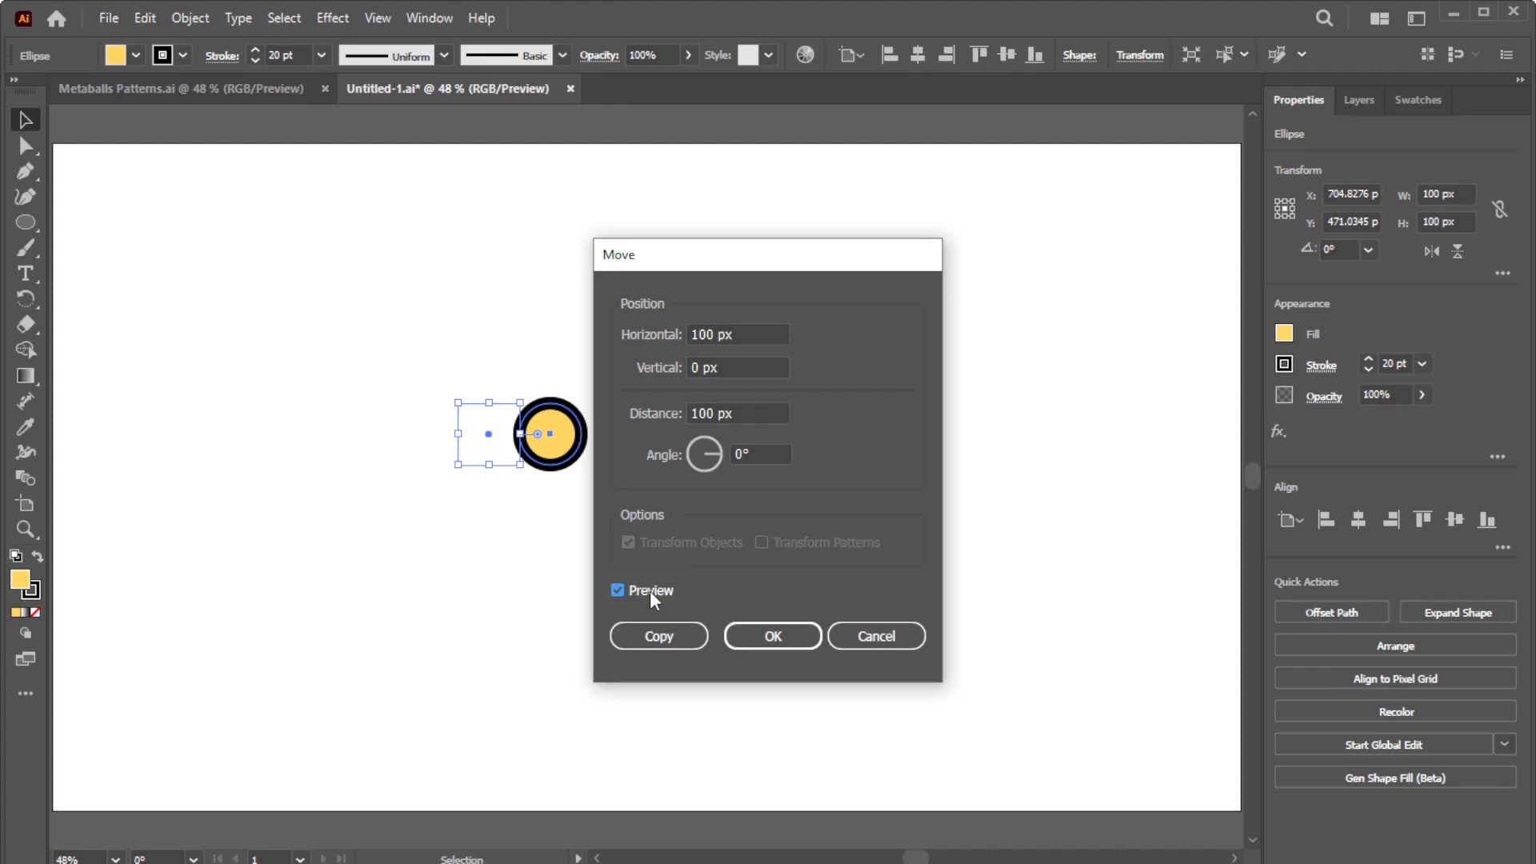
left_click(651, 632)
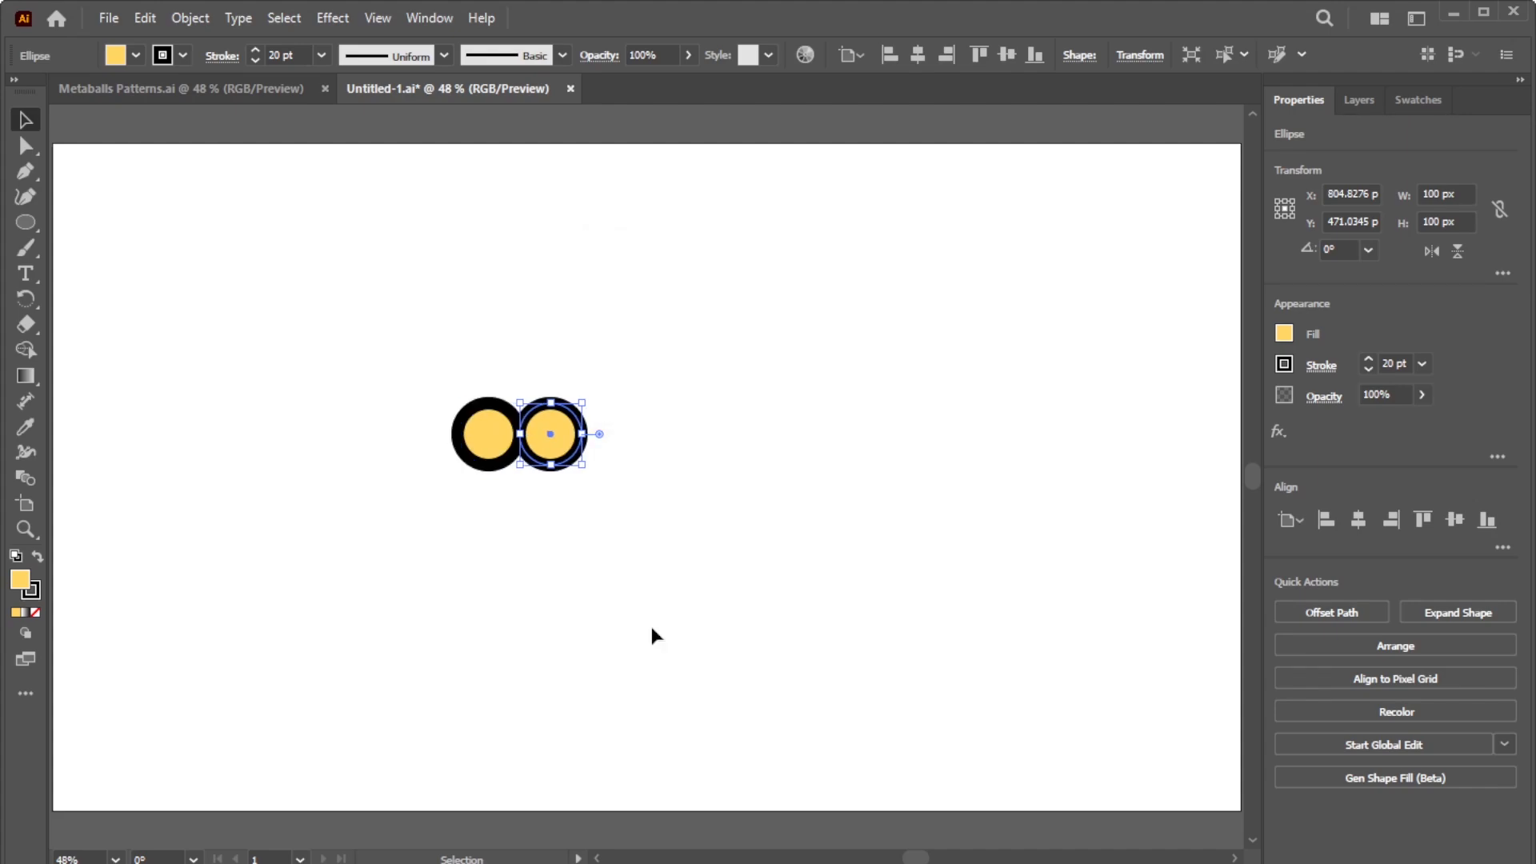
key("ctrl+d")
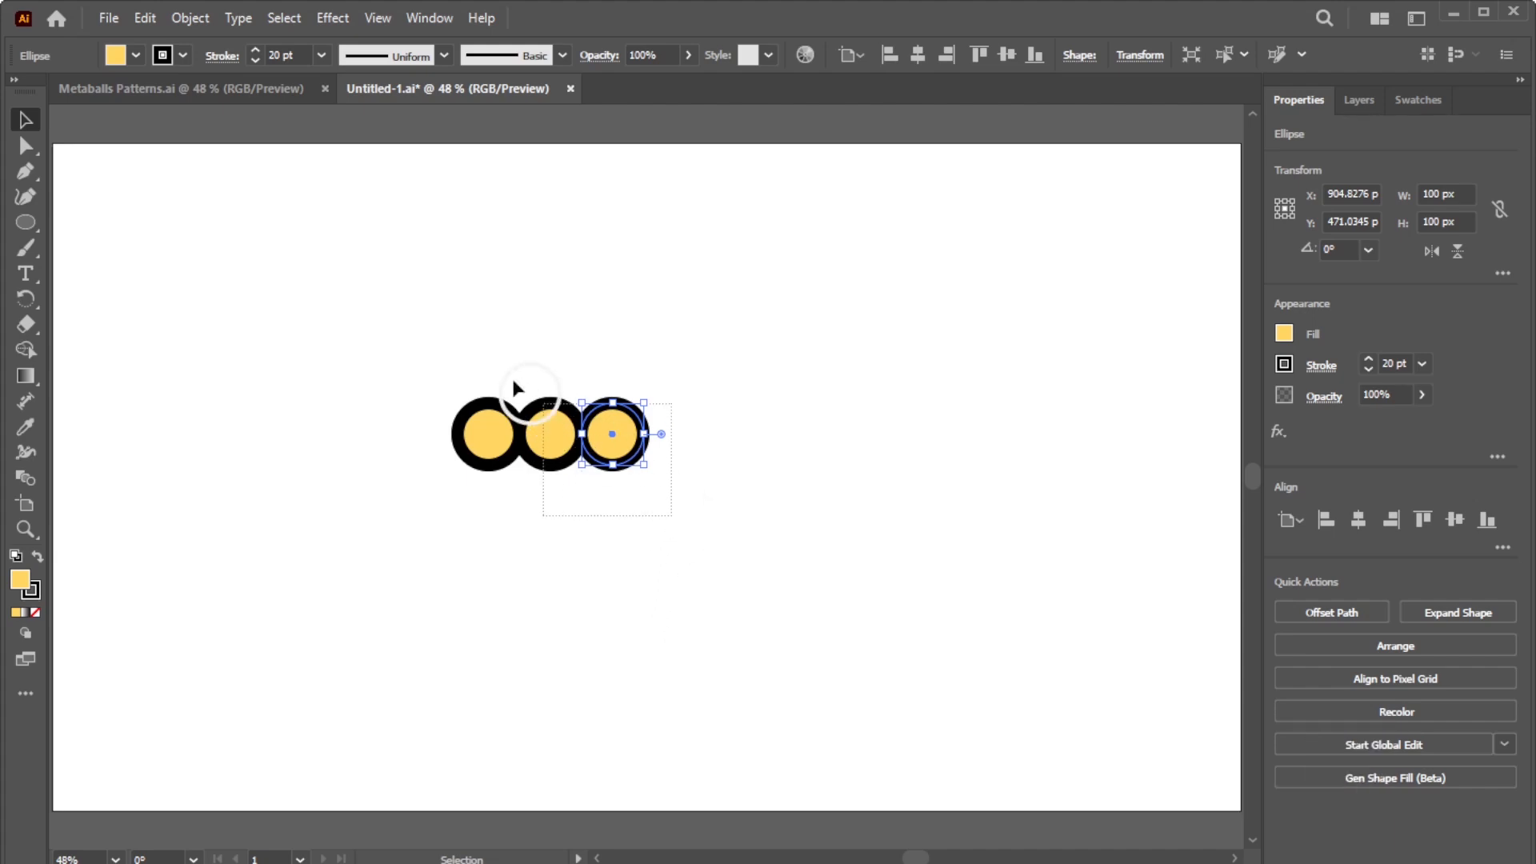
Step: Copy the row 100 px down twice, forming three rows, and select all nine circles
left_click_drag(513, 384, 437, 348)
right_click(624, 452)
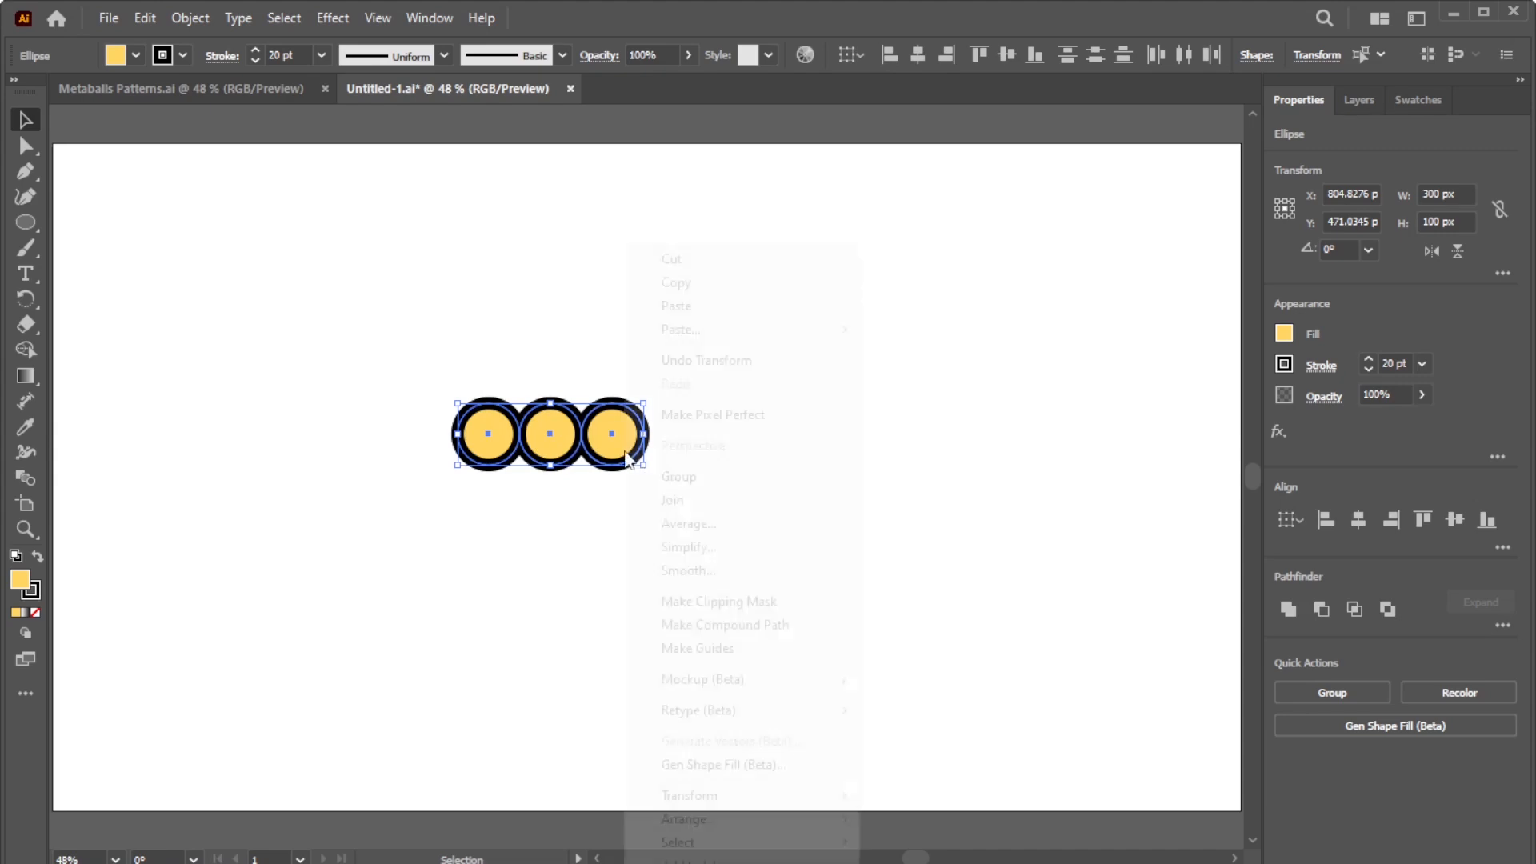
mouse_move(722, 799)
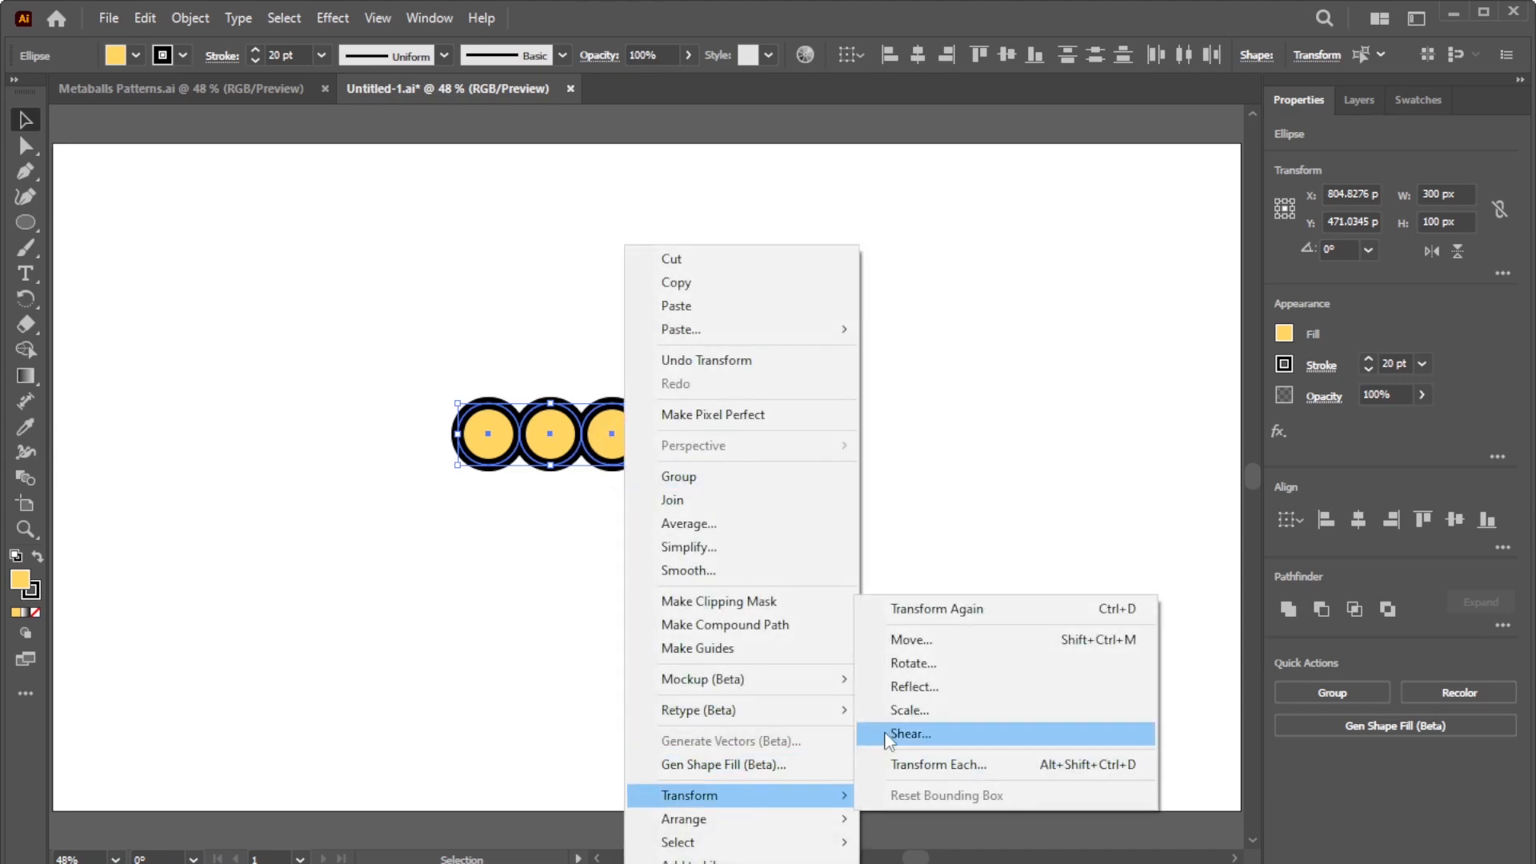
left_click(909, 640)
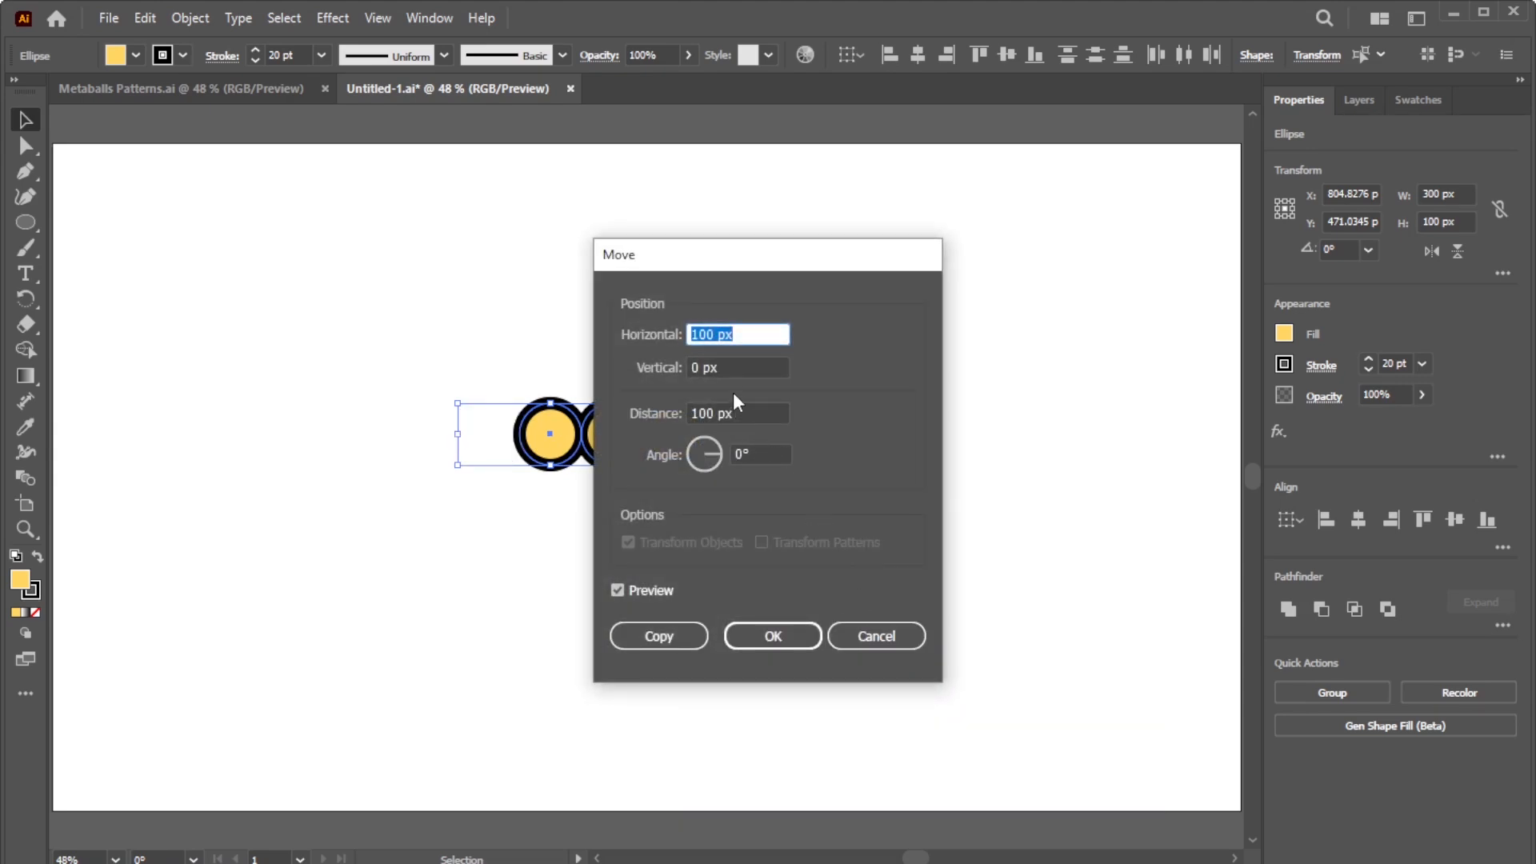
type("0")
left_click(735, 366)
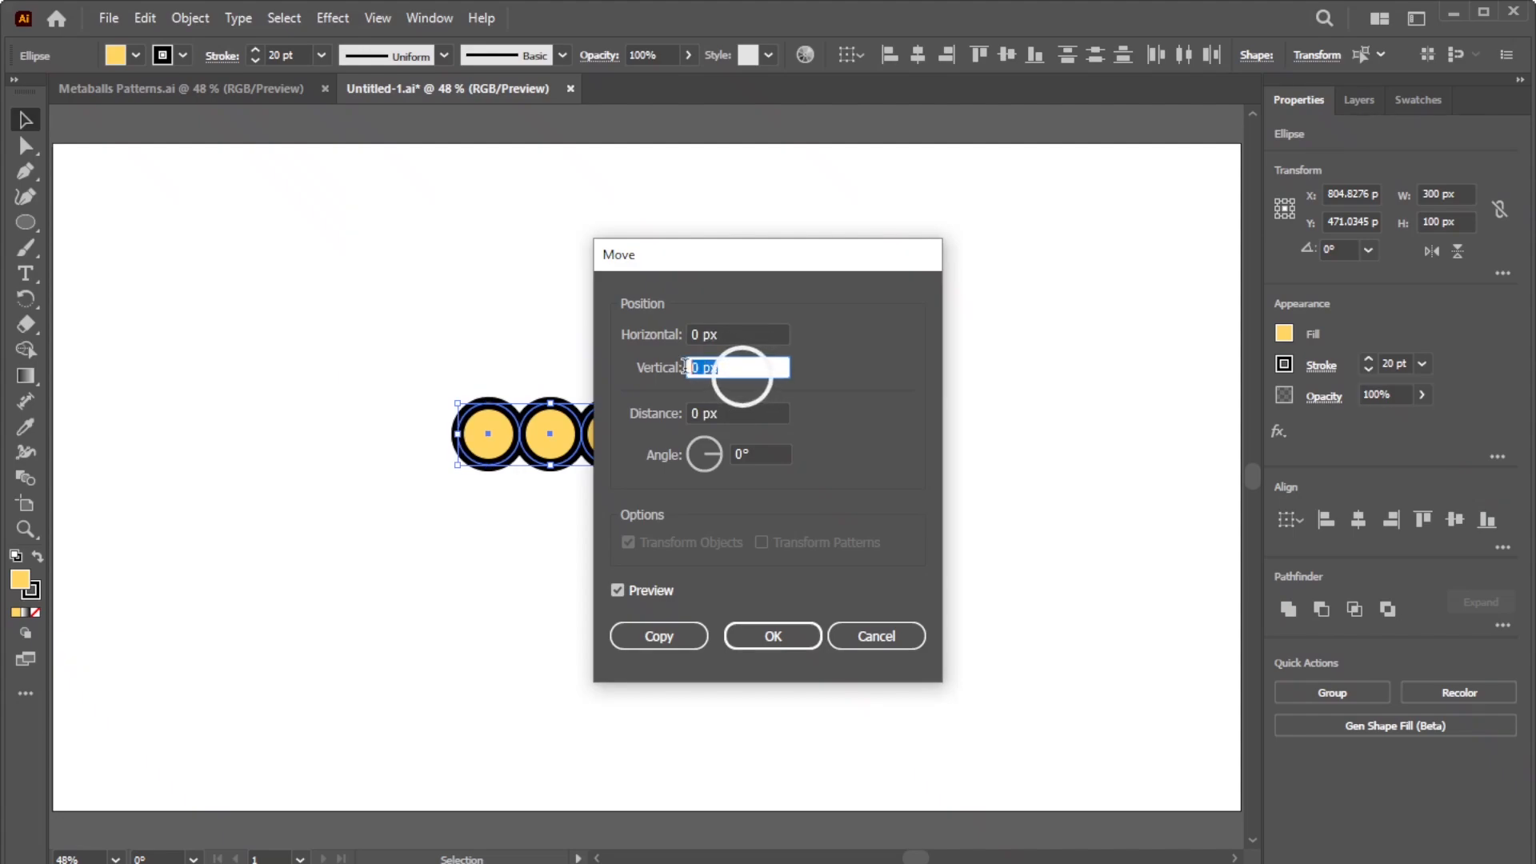
type("100")
key("Tab")
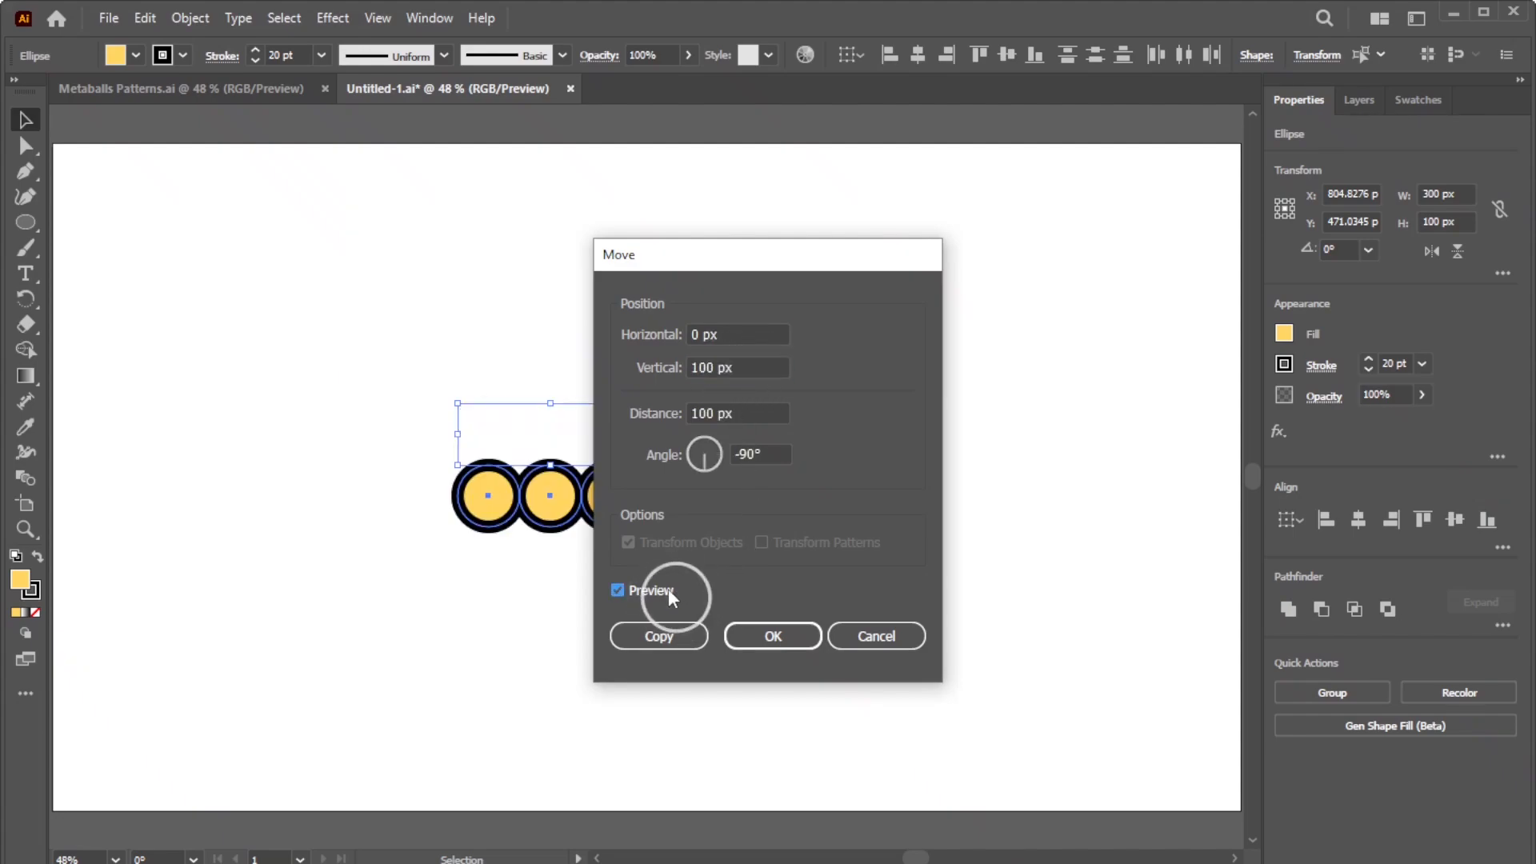
left_click(659, 636)
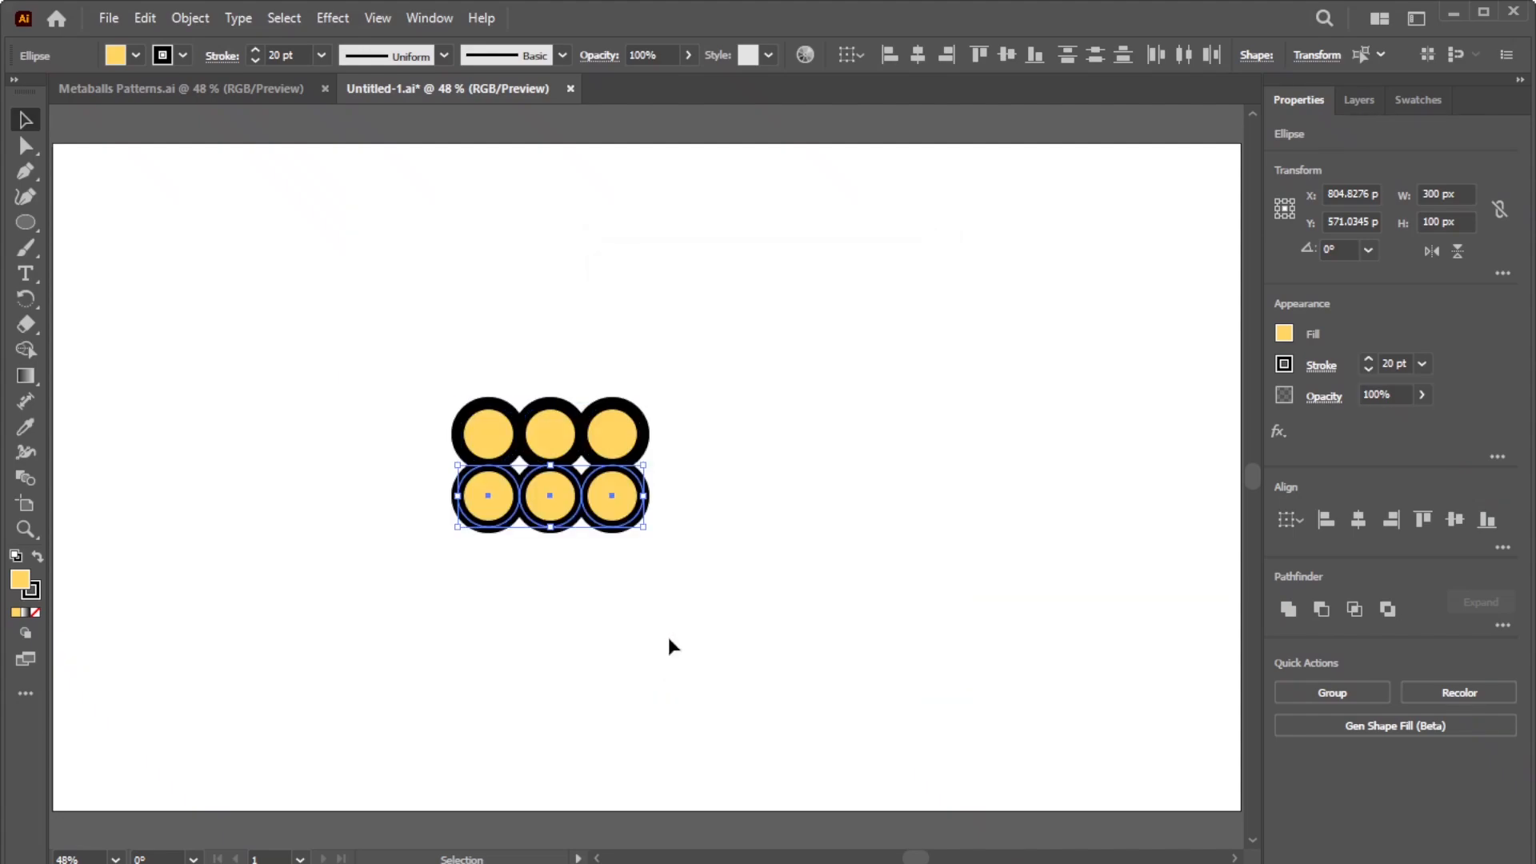
key("ctrl+d")
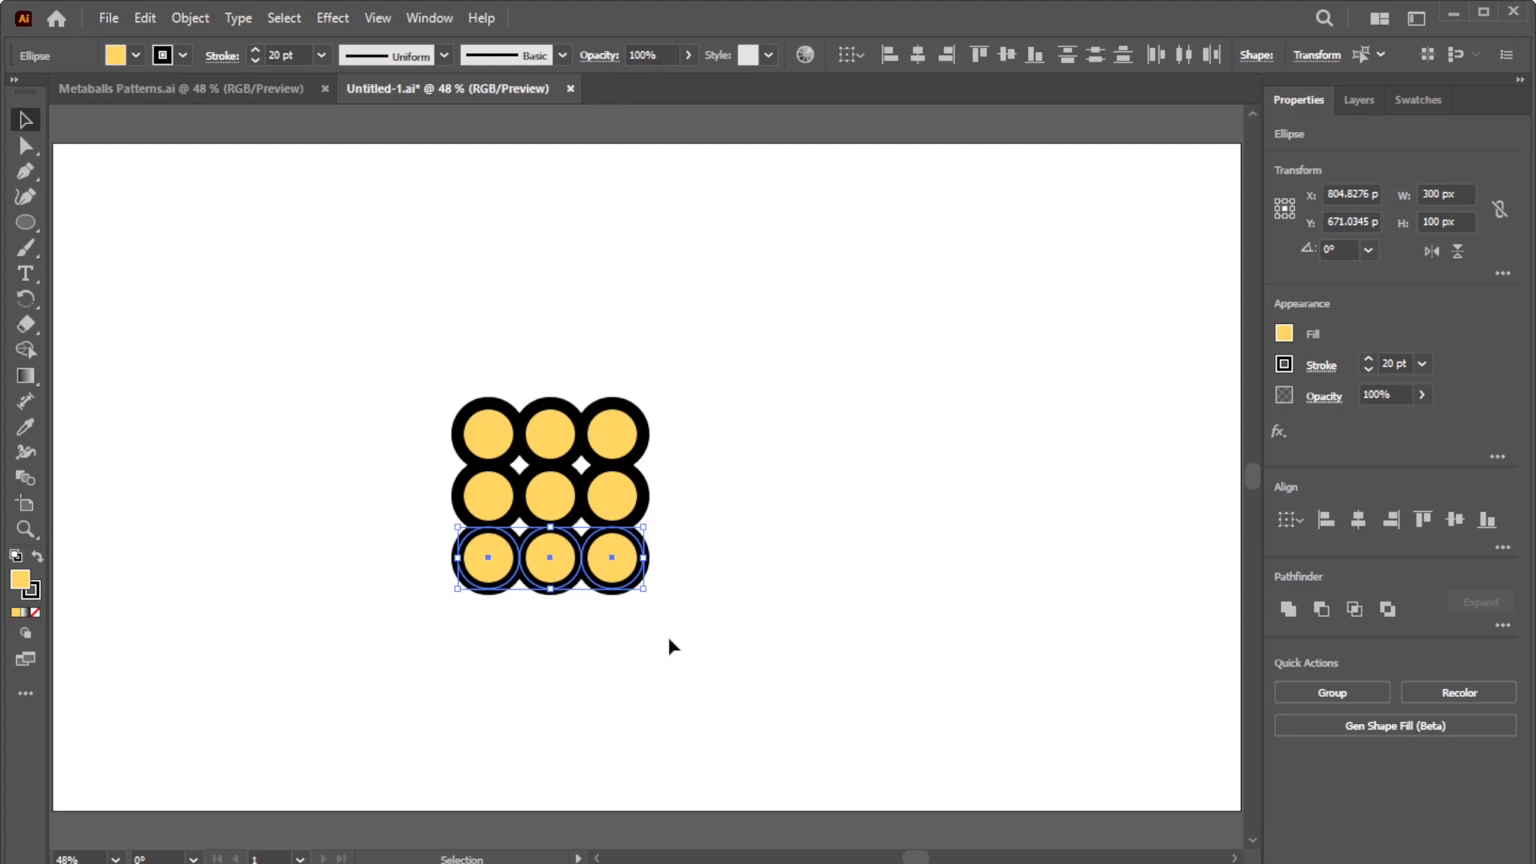
left_click(669, 637)
left_click_drag(711, 632, 405, 392)
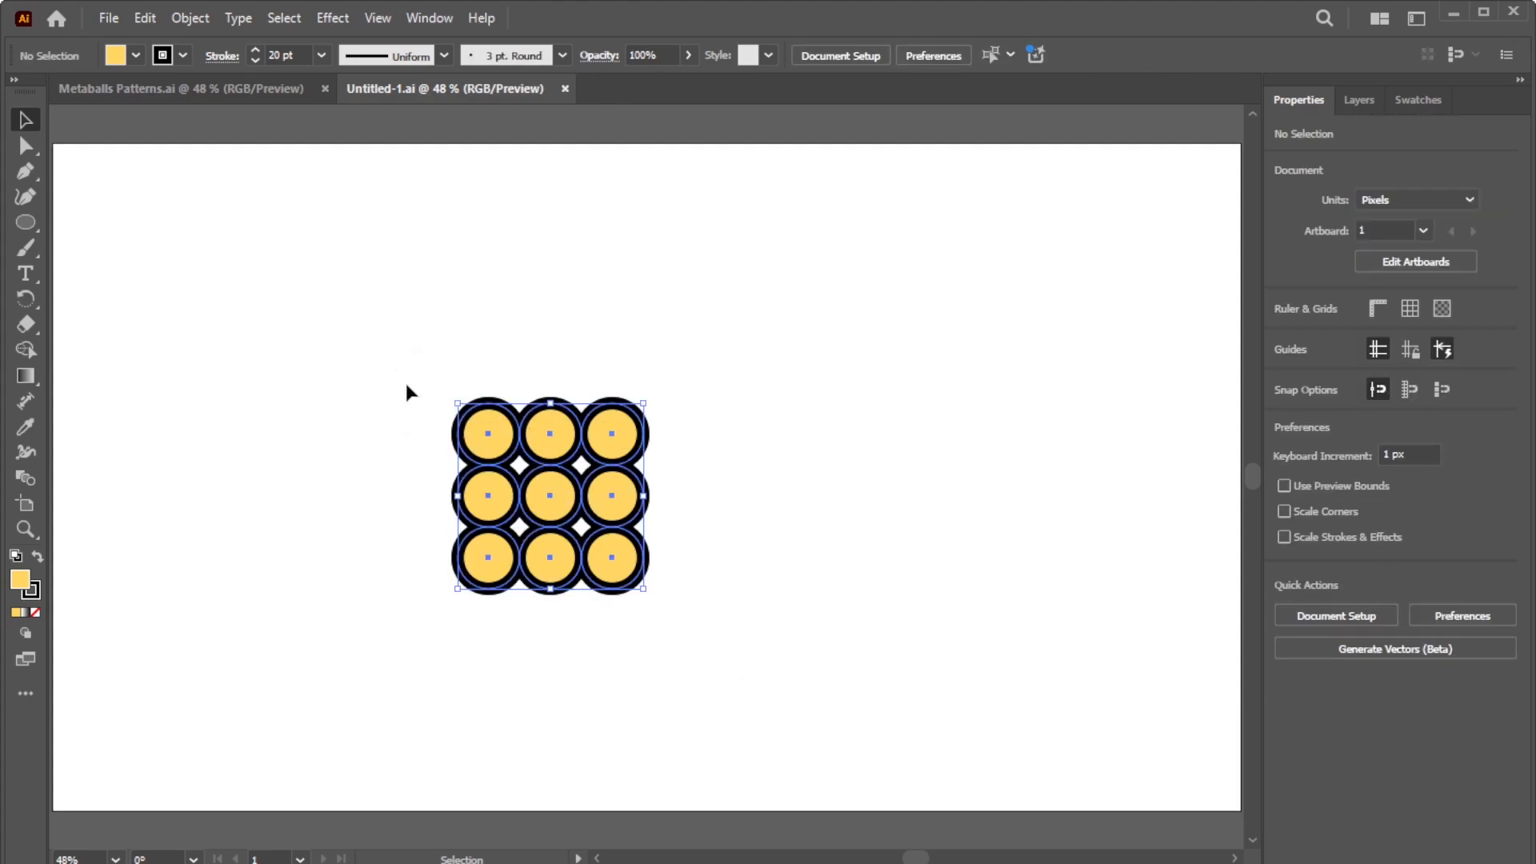
Step: Expand the circles' fills and strokes into plain shapes via Object > Expand
left_click(189, 17)
left_click(266, 316)
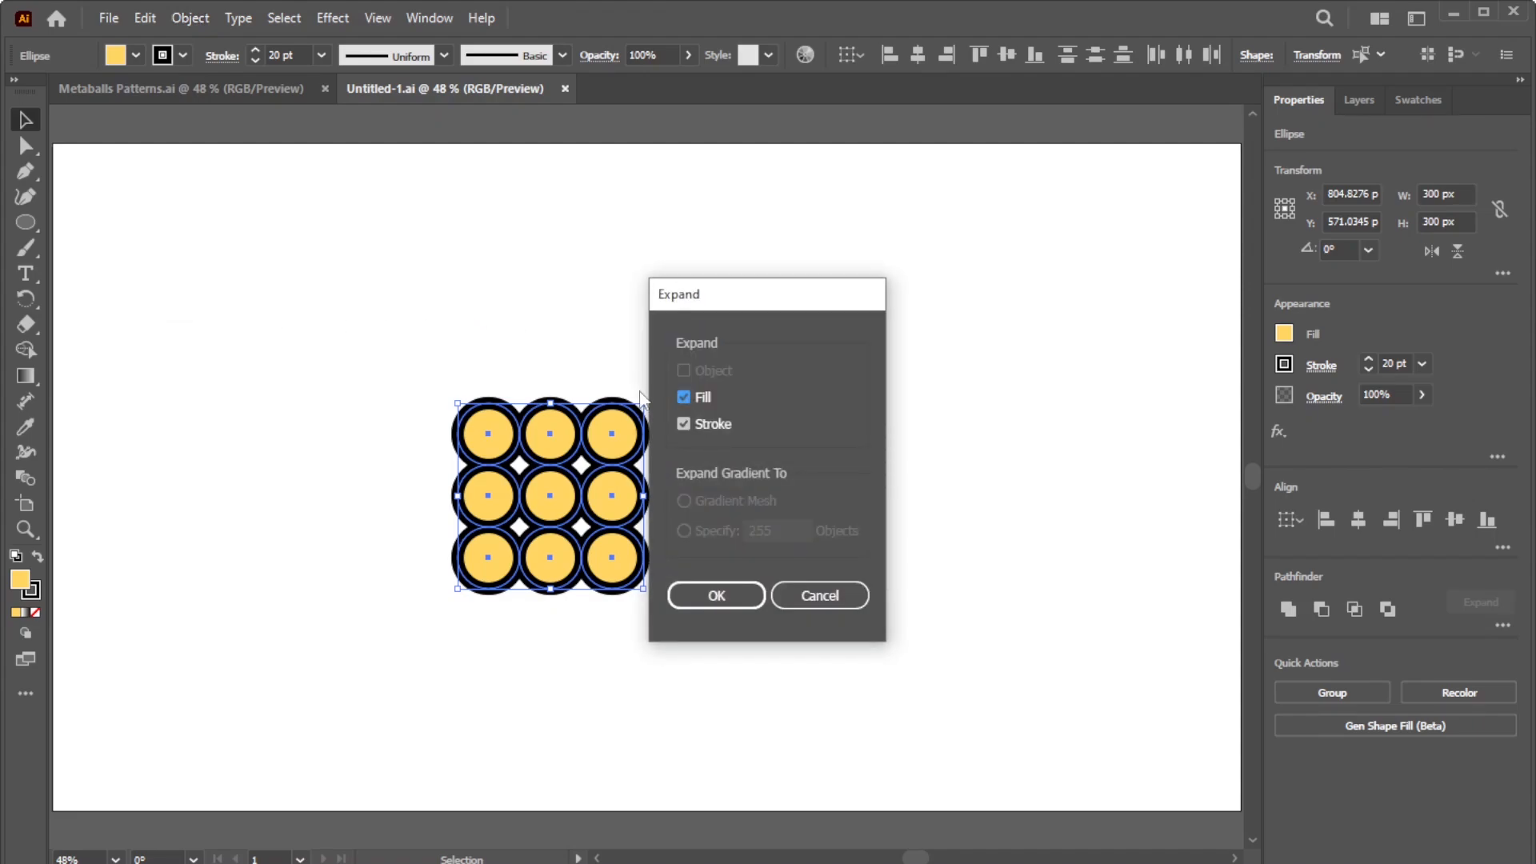
left_click(719, 600)
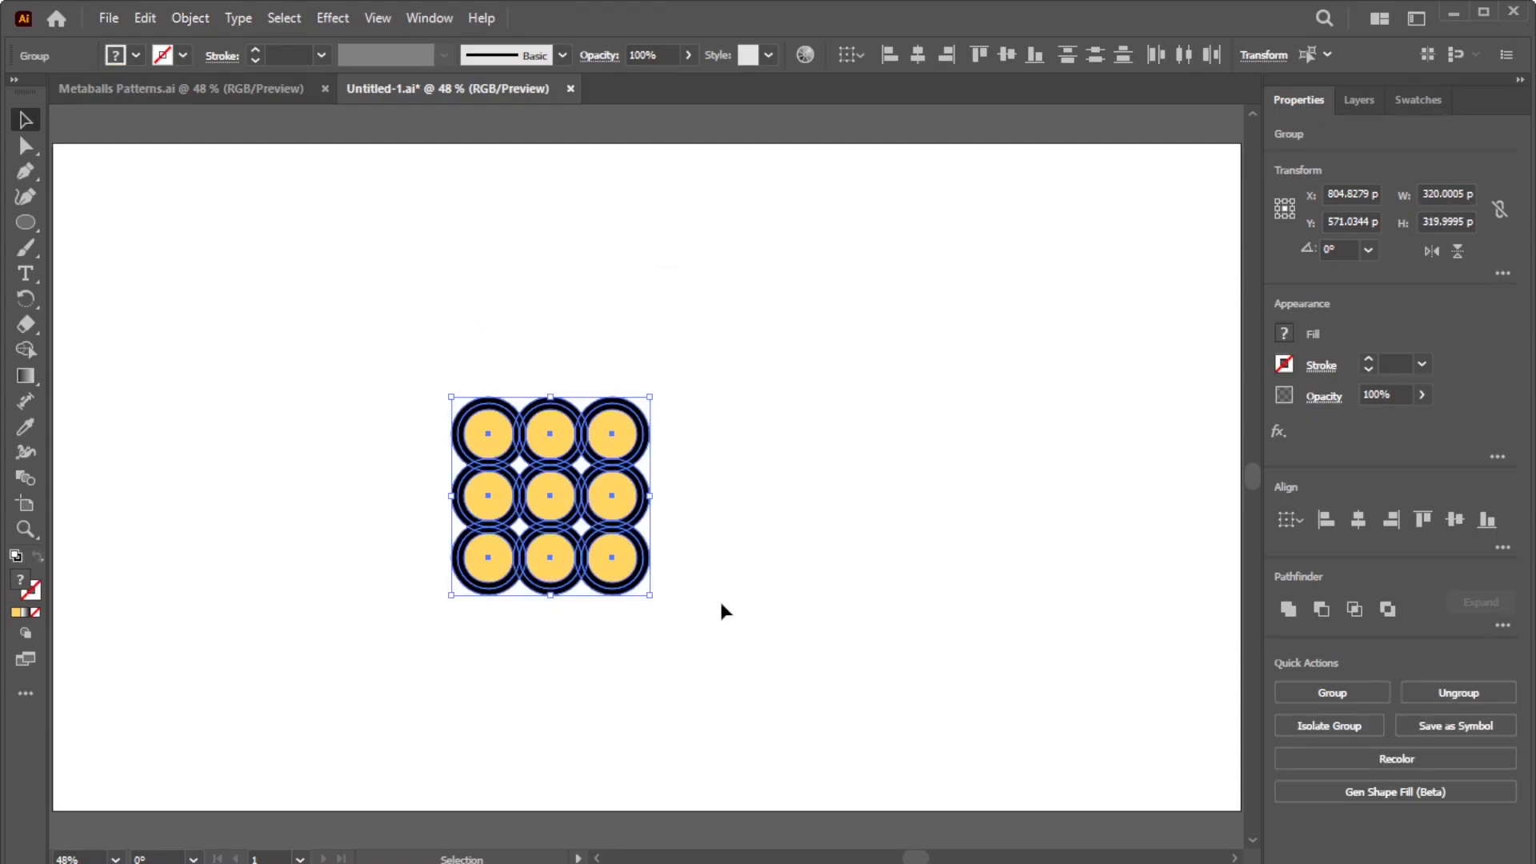
Step: Alt-drag a copy of the grid to the right, then select the left grid
key("alt")
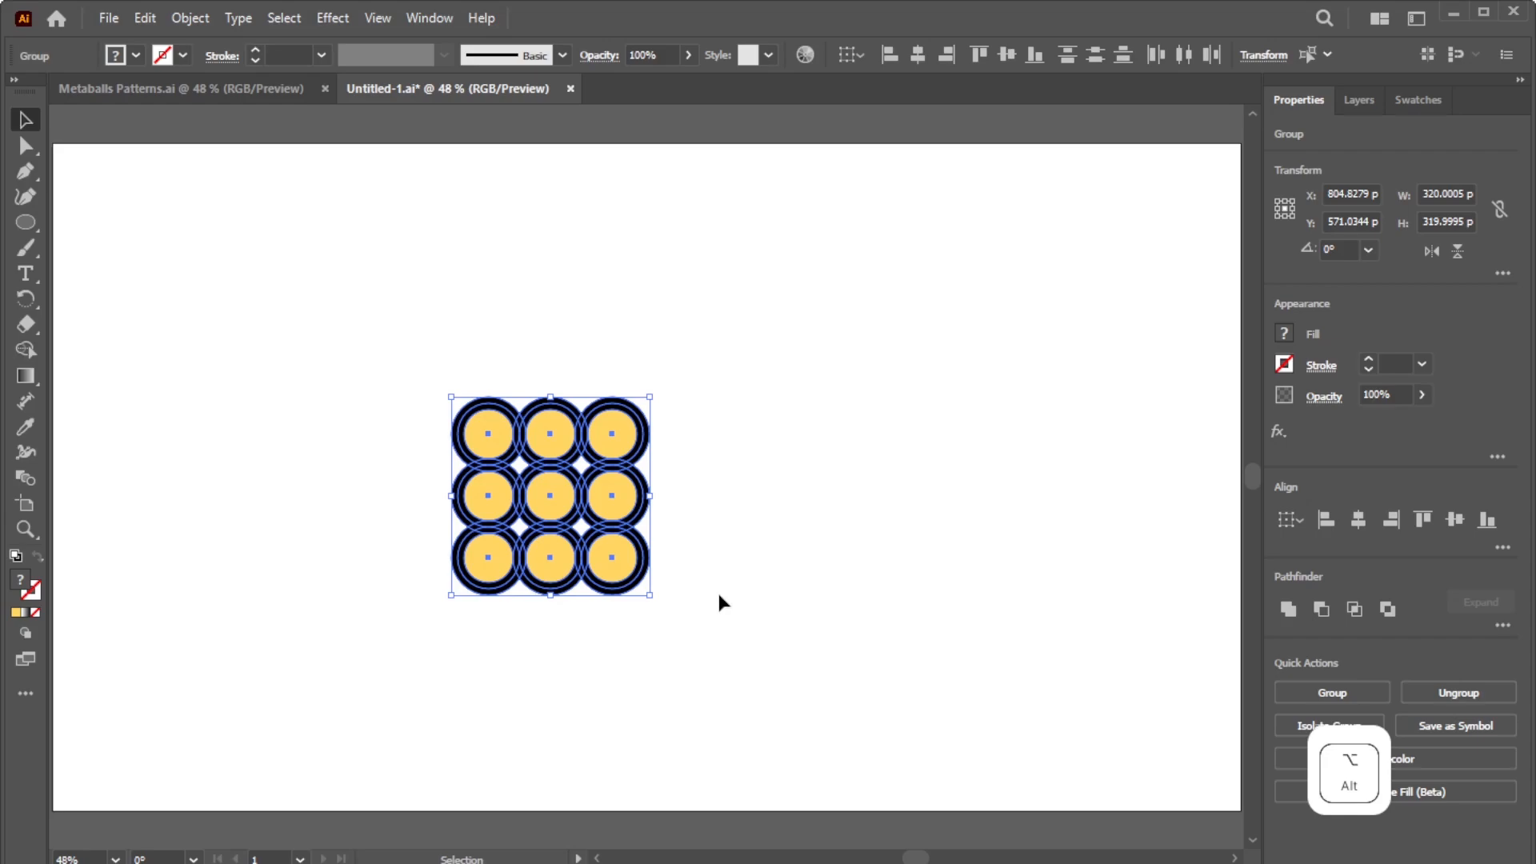
left_click_drag(632, 522, 887, 519)
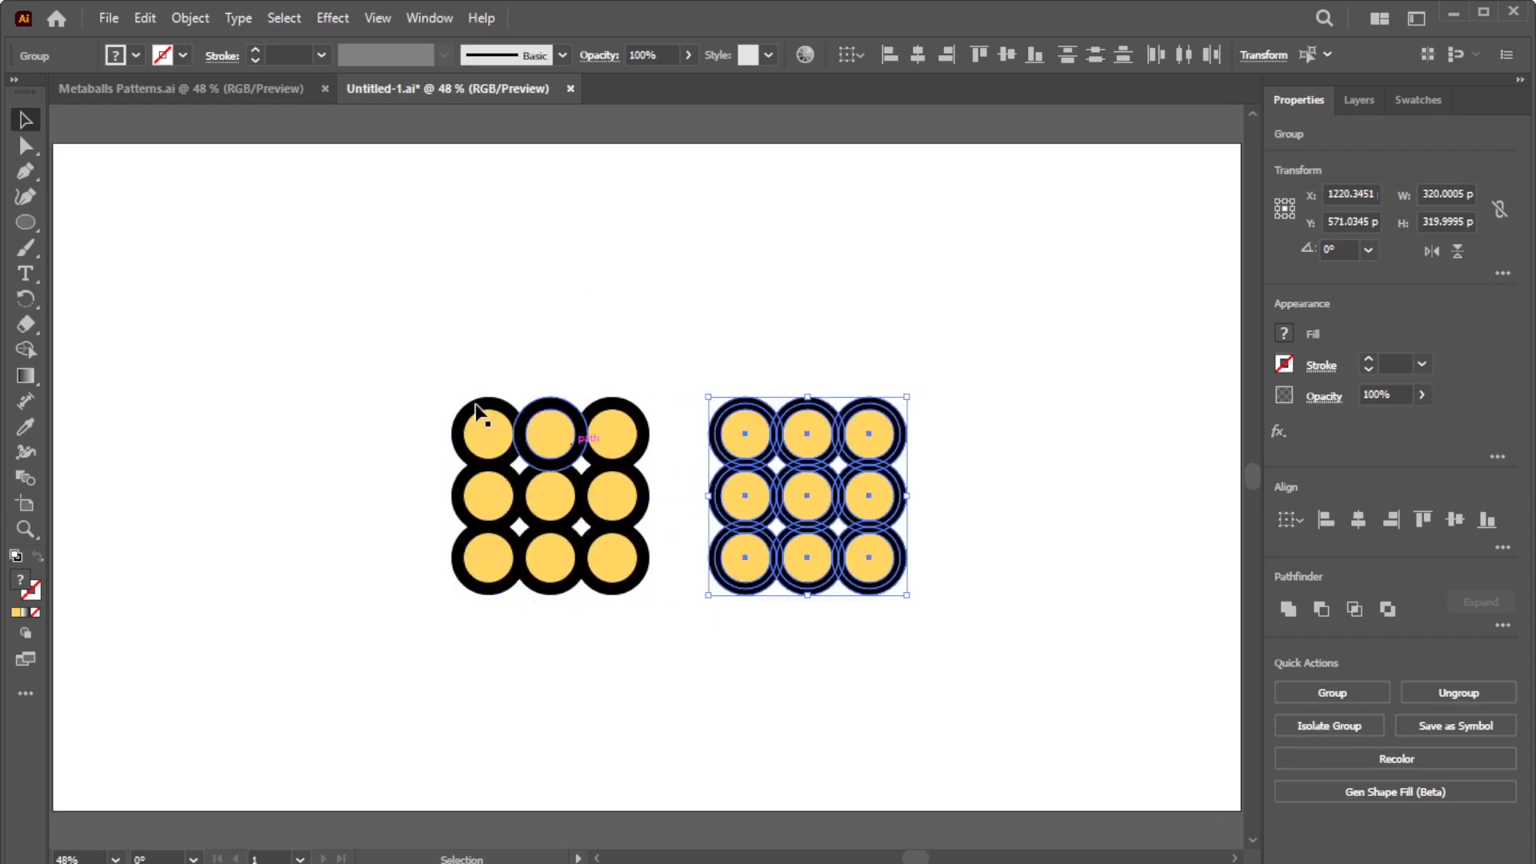
left_click_drag(406, 380, 670, 589)
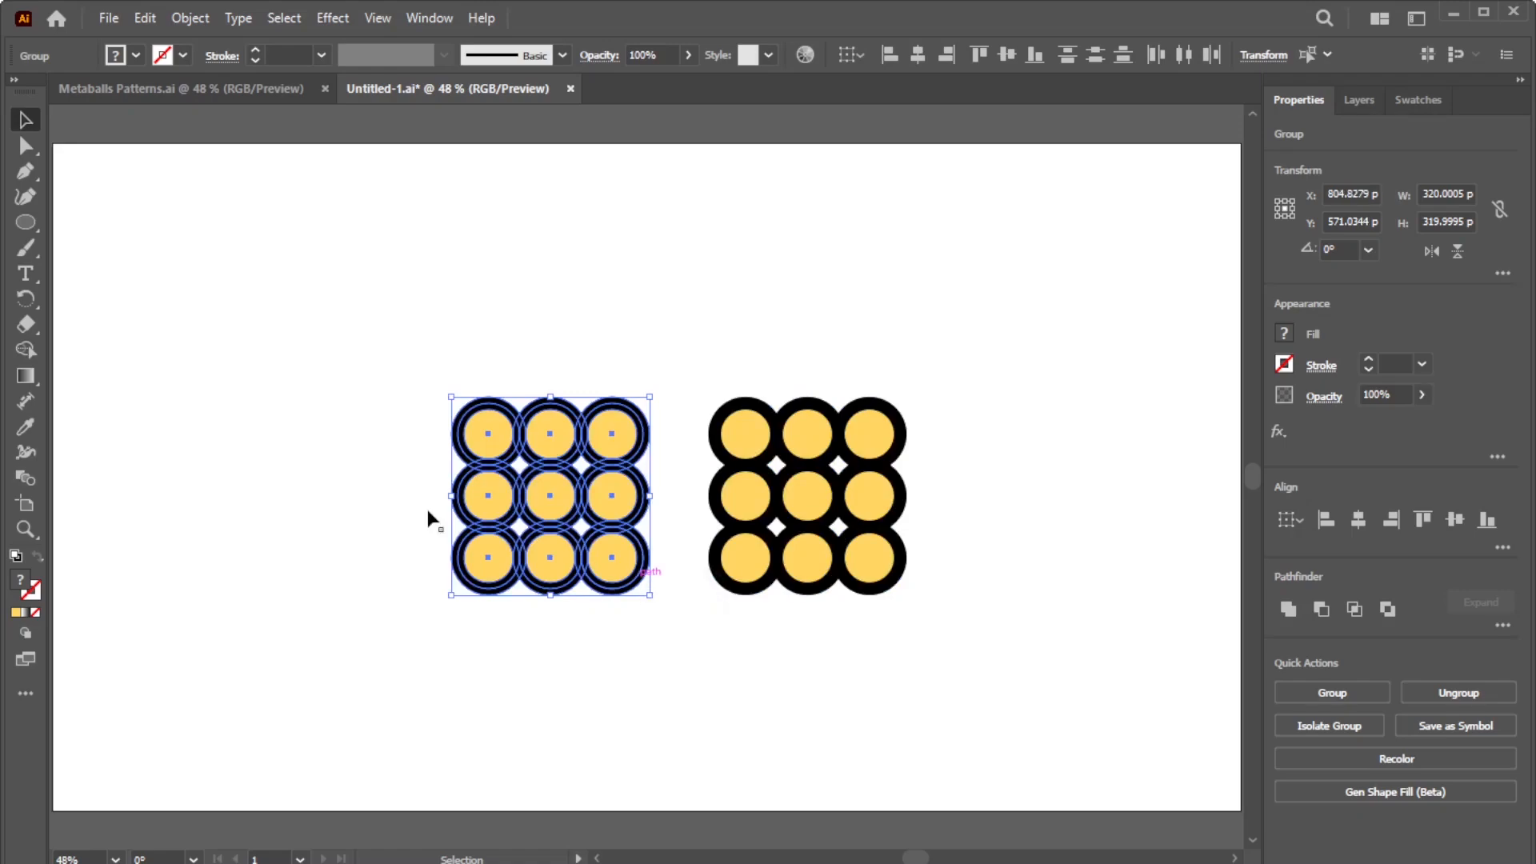
Step: Merge adjacent left-grid circles diagonally with Shape Builder, save, and select the right grid
left_click(26, 354)
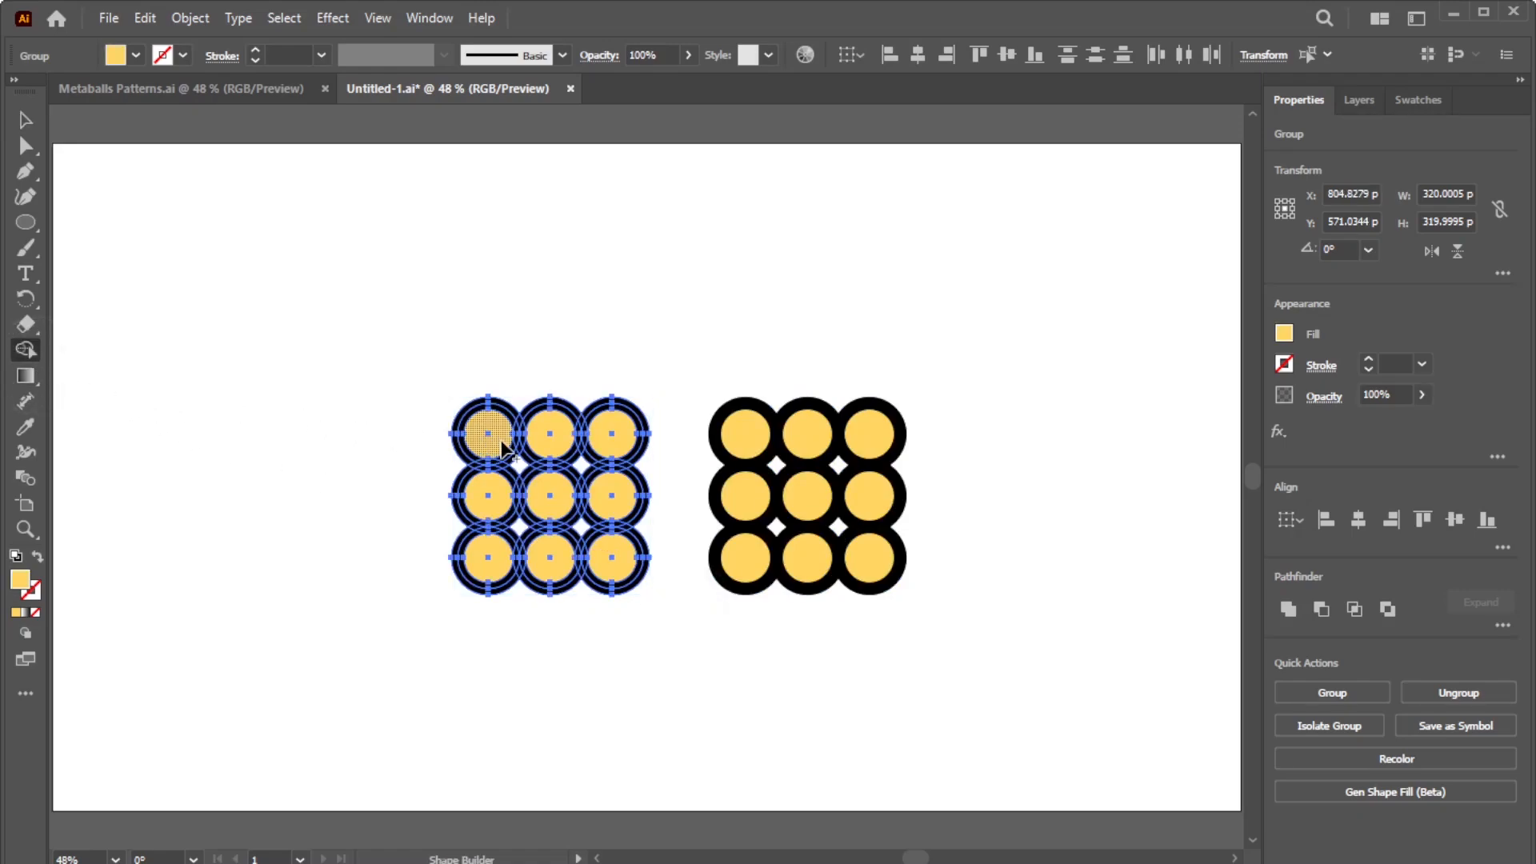
mouse_move(541, 451)
left_mouse_down()
mouse_move(505, 489)
mouse_move(584, 523)
mouse_move(602, 550)
left_mouse_up()
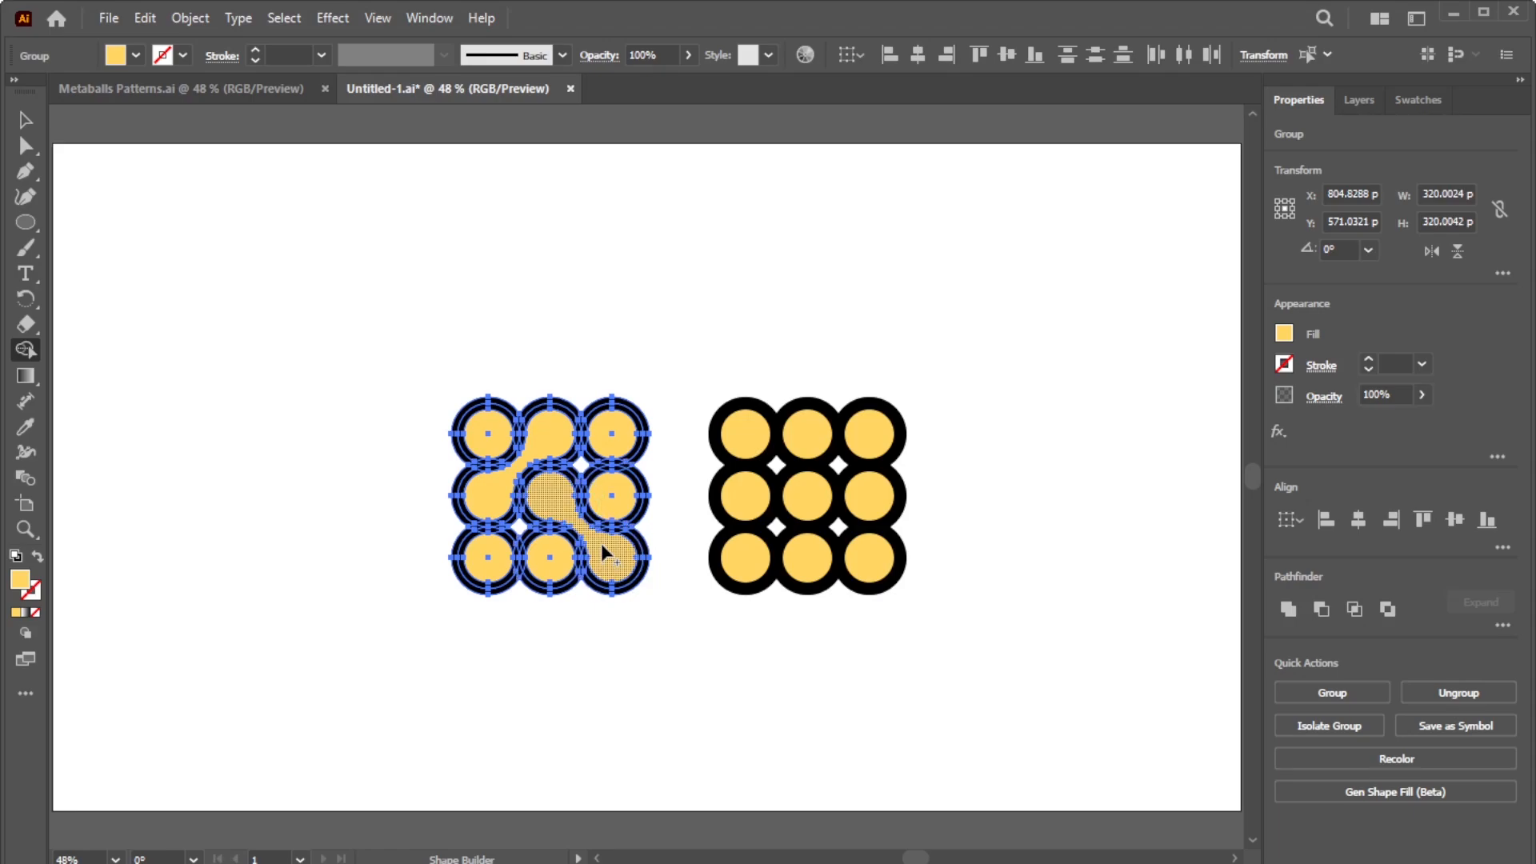
key("ctrl+s")
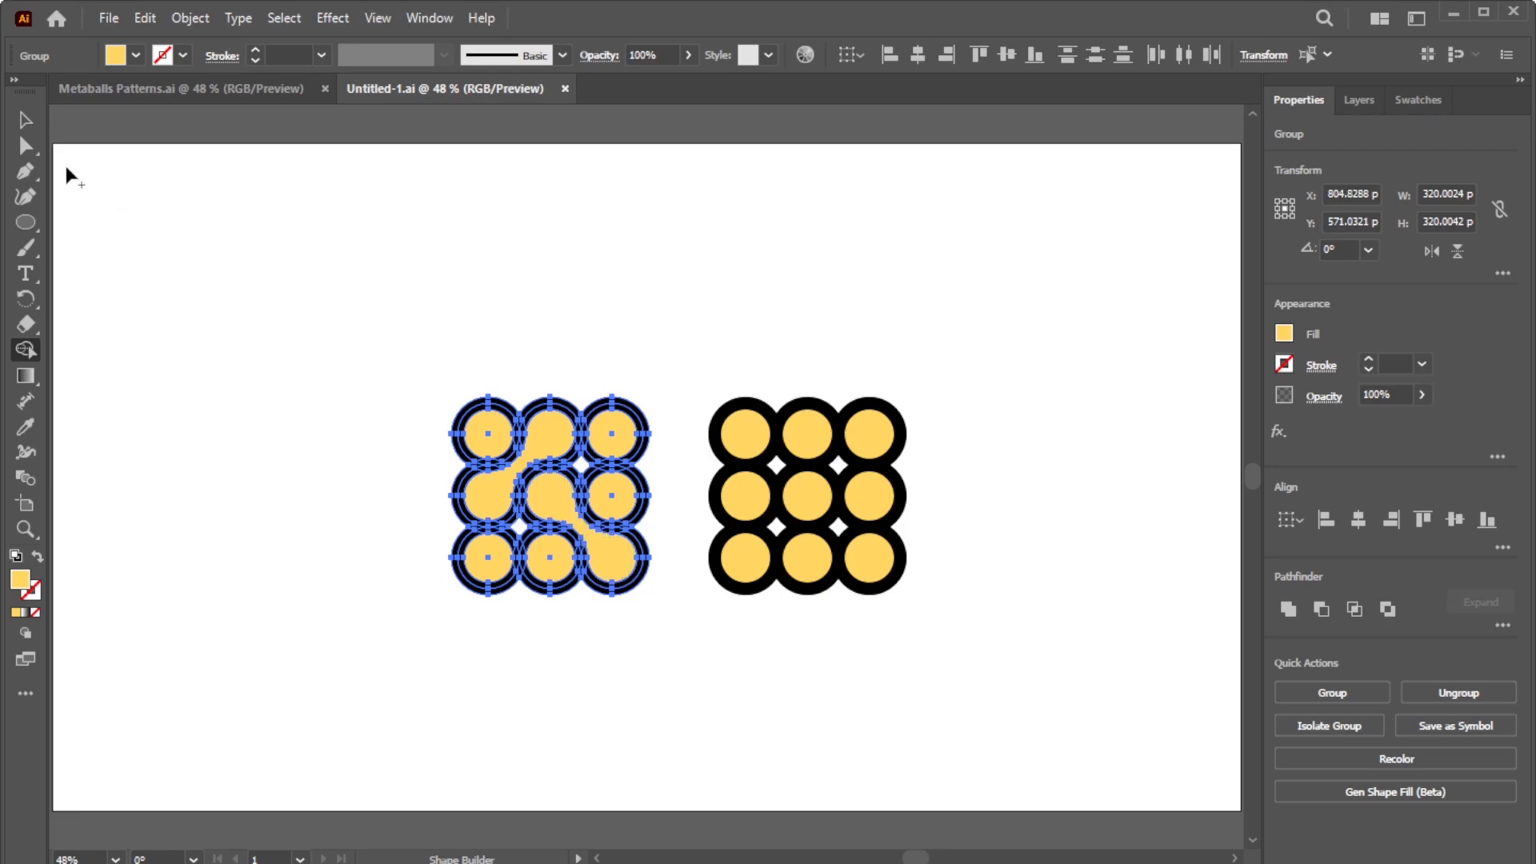
left_click(25, 122)
left_click_drag(949, 633, 716, 376)
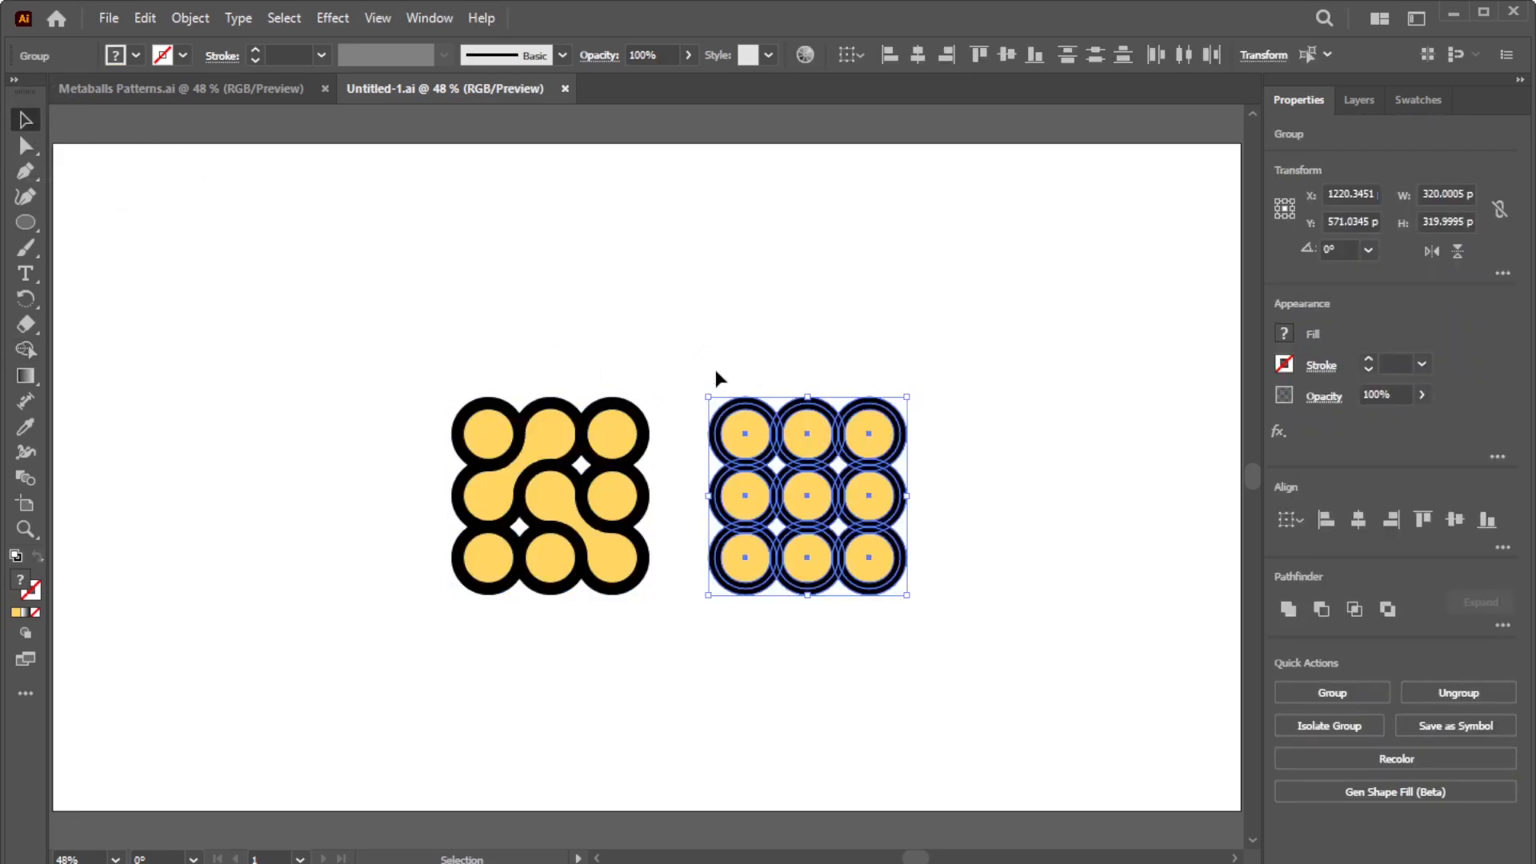
Step: Delete the unwanted circle regions and slivers in the right grid with Shape Builder
left_click(37, 352)
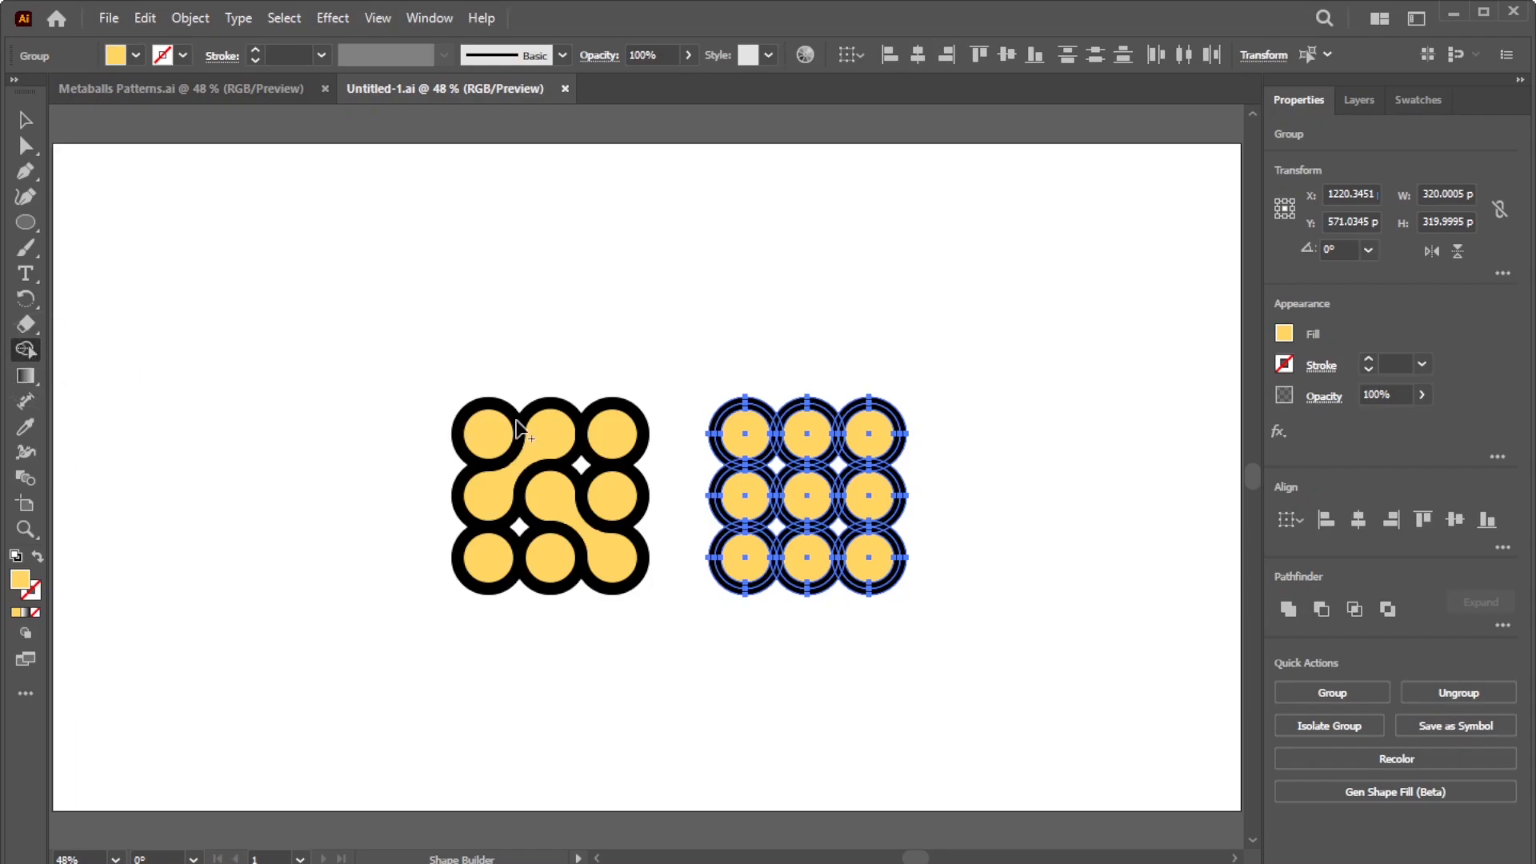
left_click(798, 454, "alt")
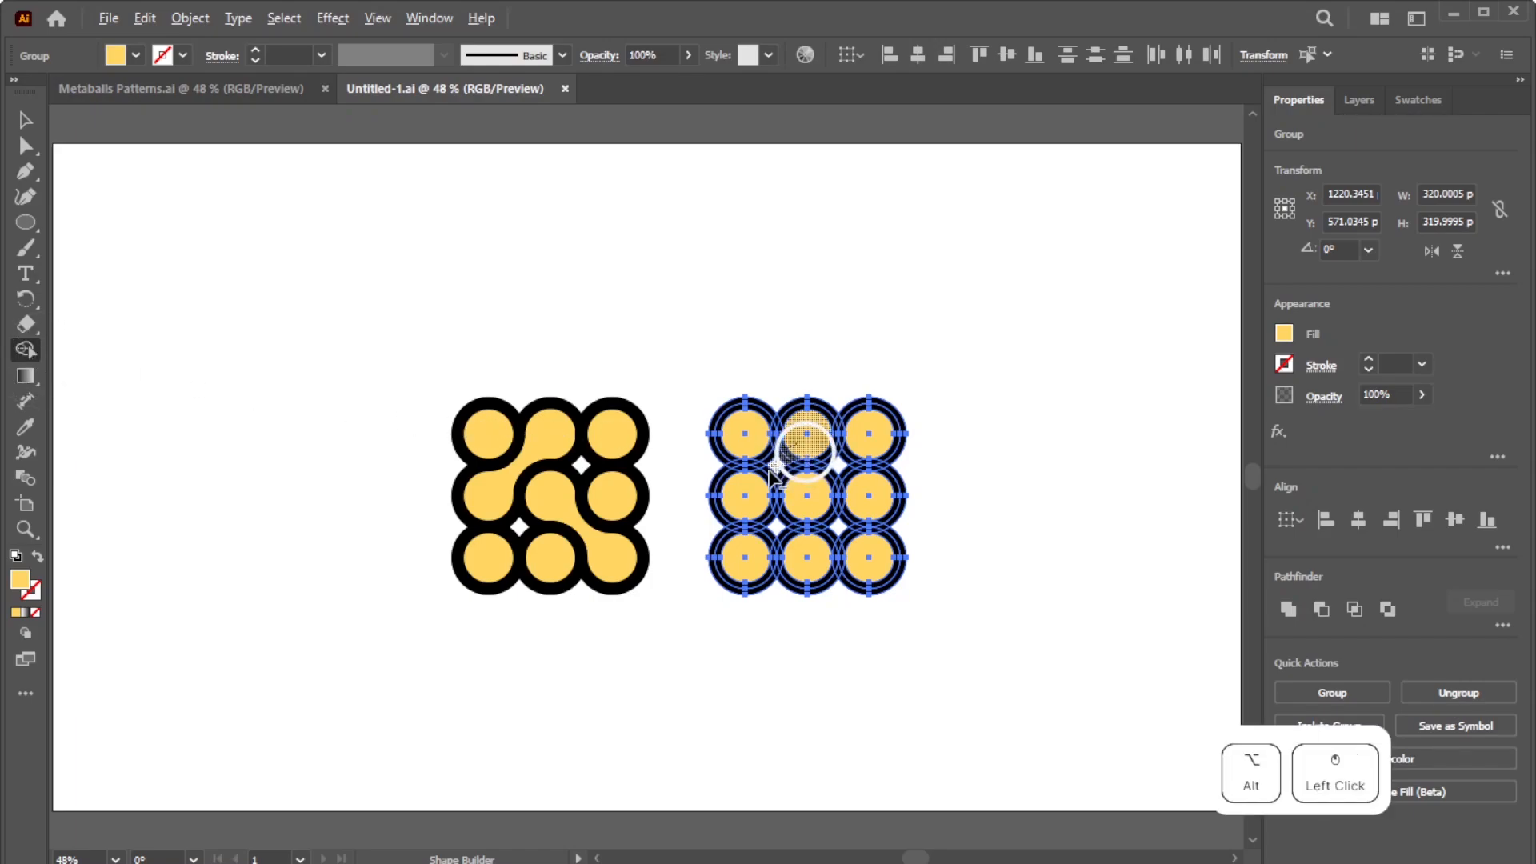
left_click(820, 508, "alt")
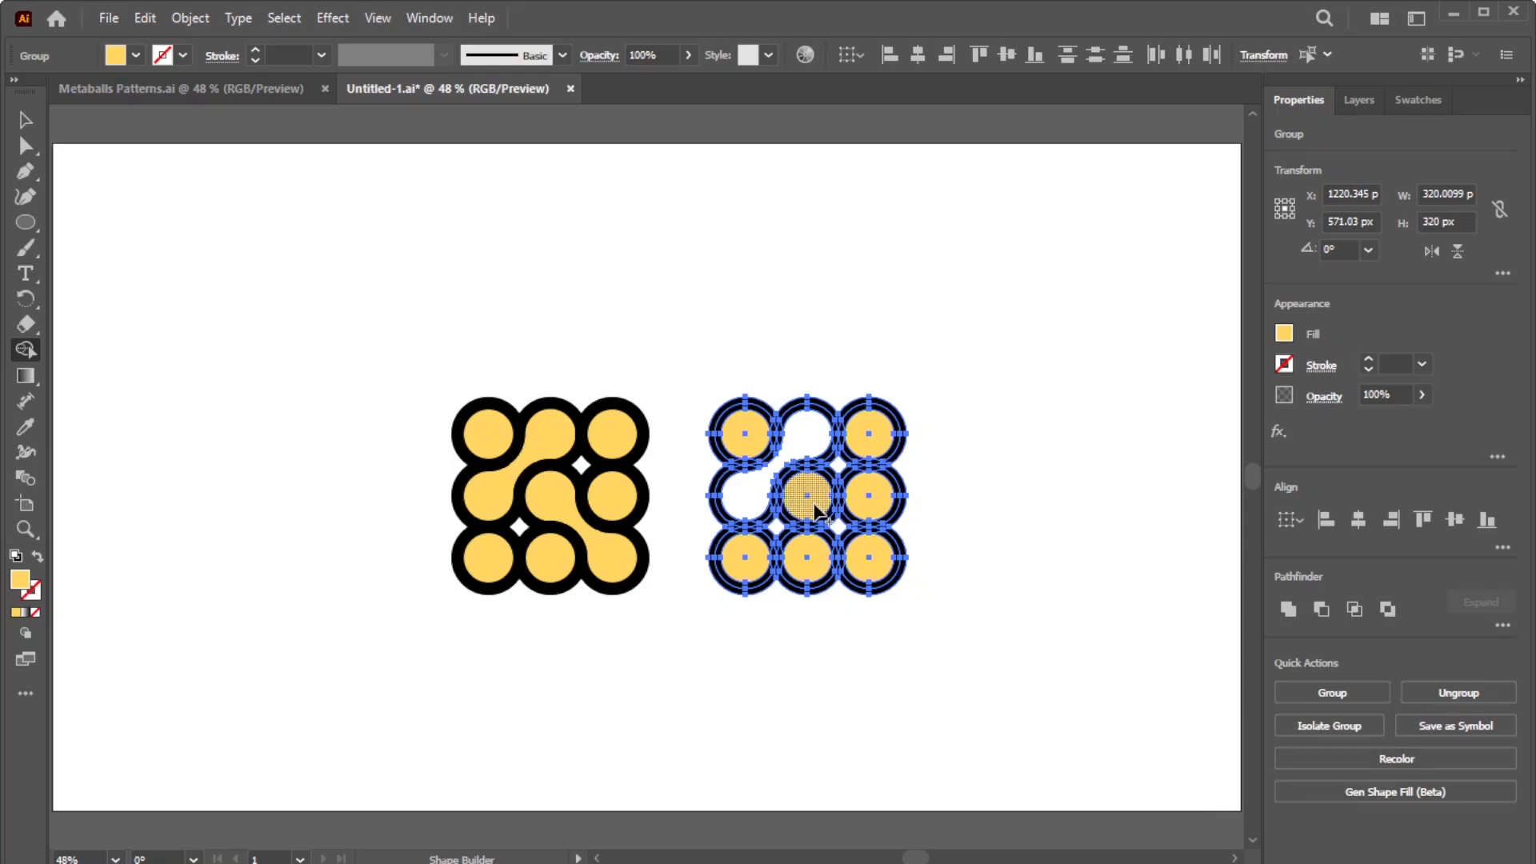
left_click_drag(827, 510, 857, 545)
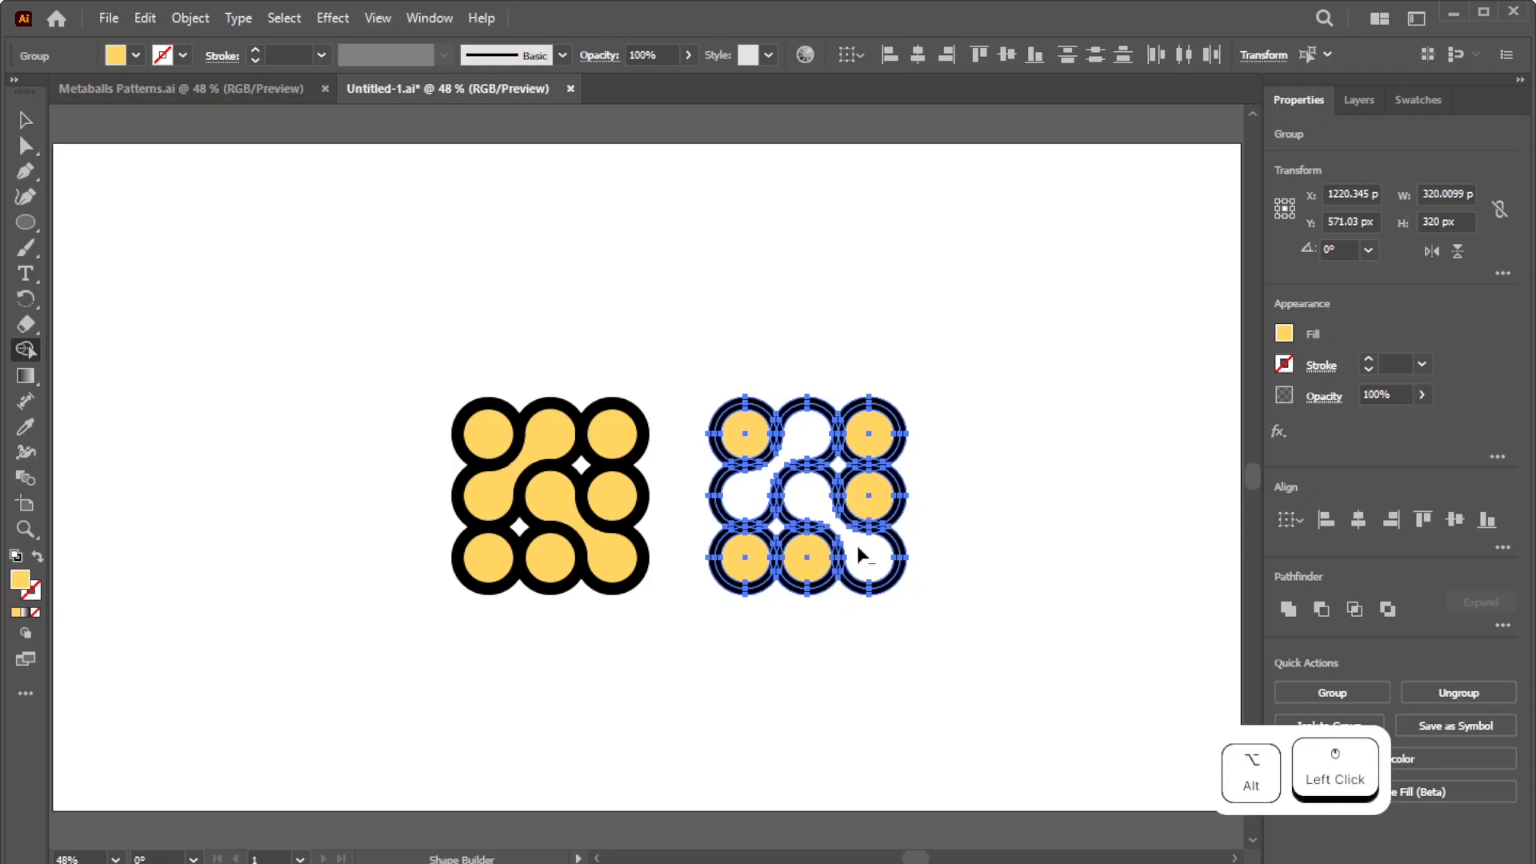
mouse_move(788, 394)
left_mouse_down()
mouse_move(733, 441)
mouse_move(736, 470)
left_mouse_up()
mouse_move(872, 600)
left_mouse_down()
mouse_move(800, 554)
mouse_move(740, 564)
mouse_move(695, 618)
left_mouse_up()
mouse_move(789, 565)
left_mouse_down()
mouse_move(785, 538)
mouse_move(765, 539)
left_mouse_up()
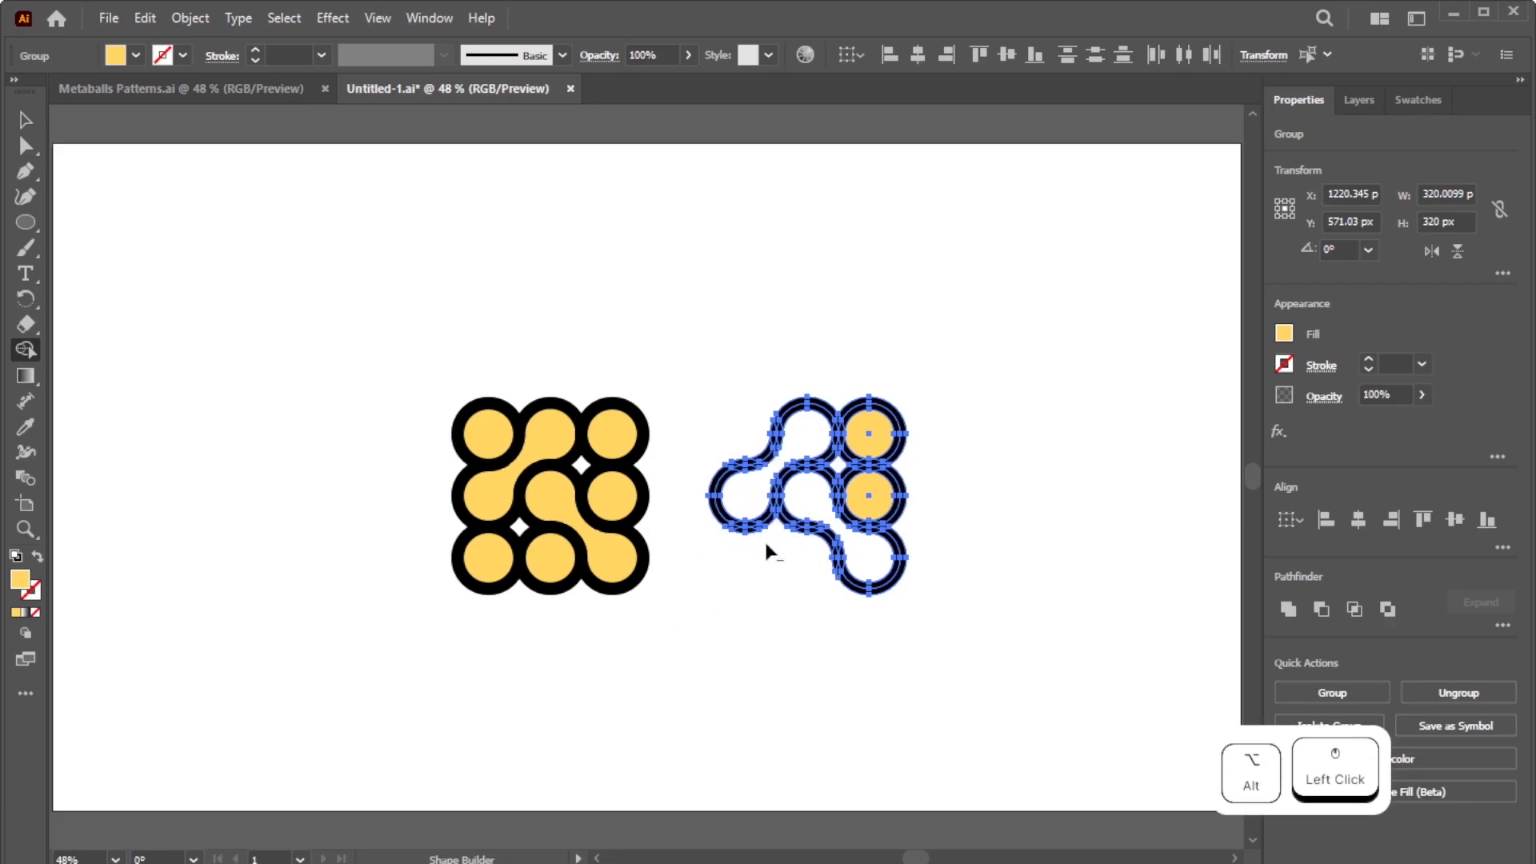
mouse_move(858, 378)
left_mouse_down()
mouse_move(859, 454)
mouse_move(912, 516)
mouse_move(864, 472)
left_mouse_up()
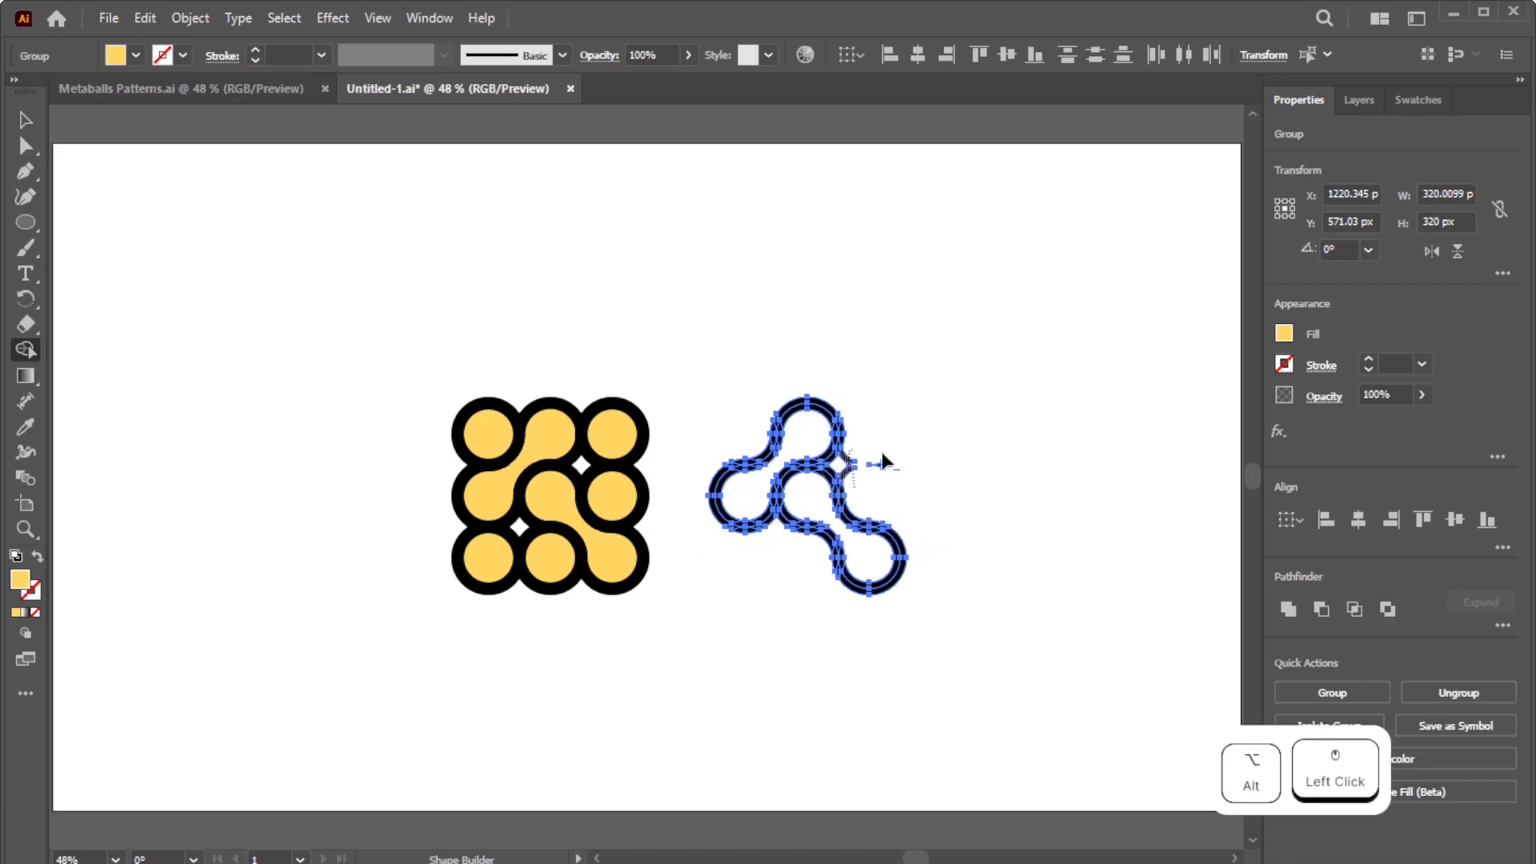
Step: Eyedrop the left shape's yellow onto the outline, then select the left grid
left_click(25, 120)
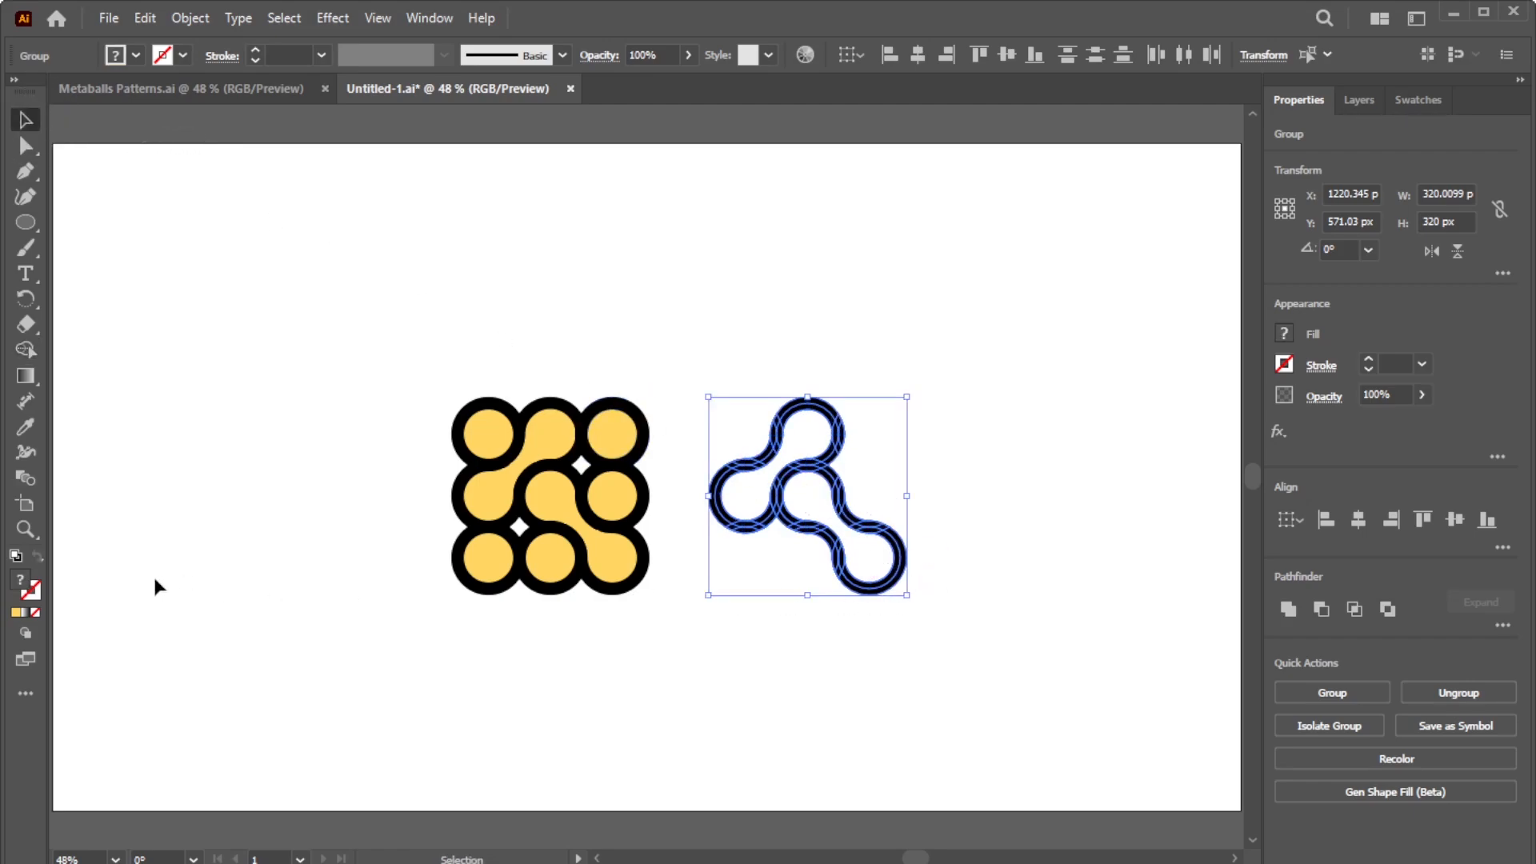
left_click(19, 578)
left_click(25, 426)
left_click(512, 489)
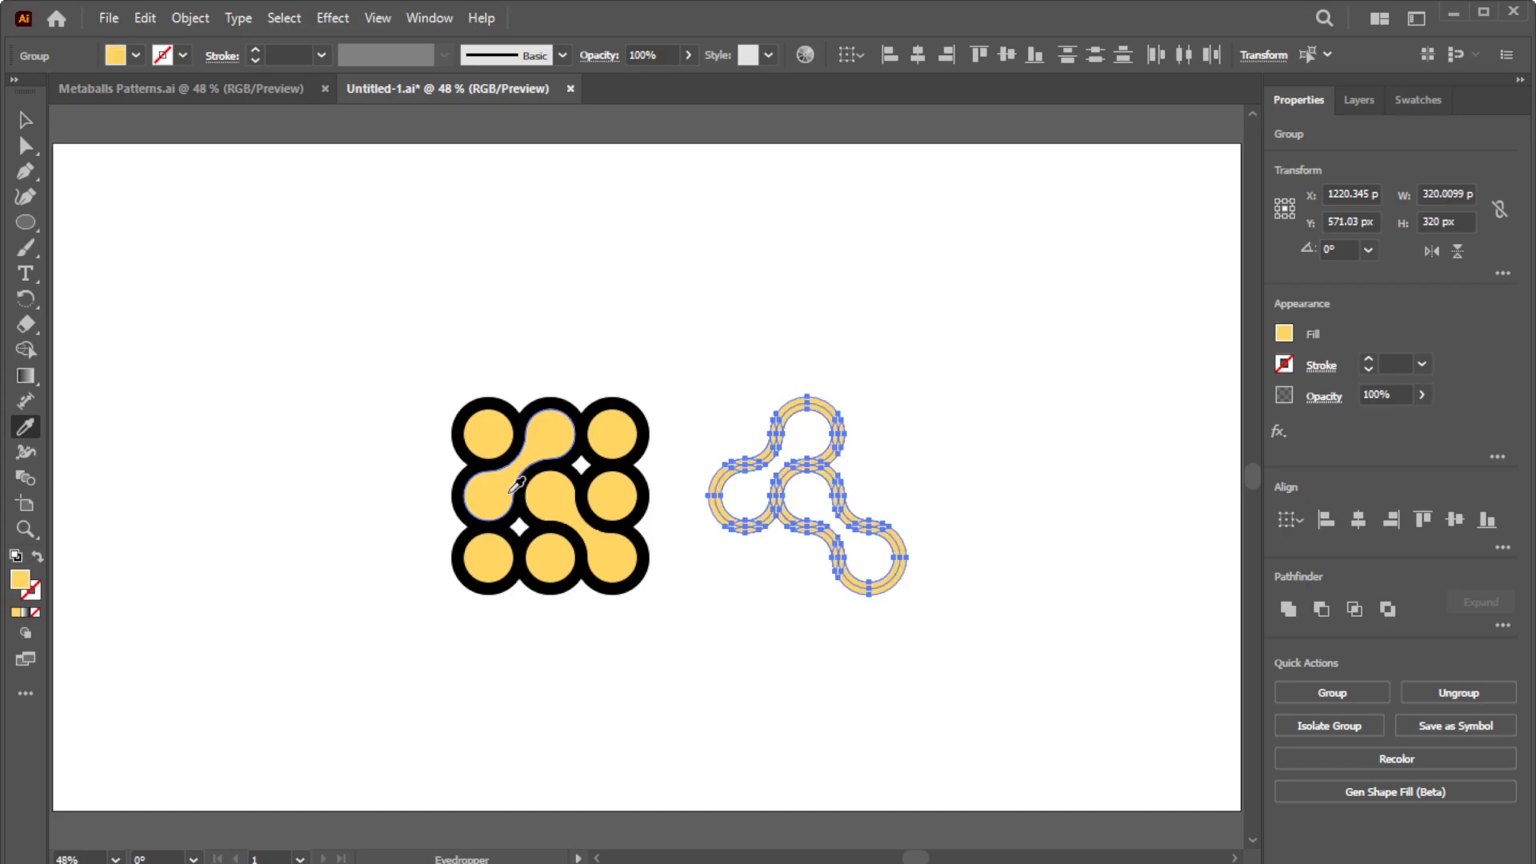
left_click(26, 120)
left_click(636, 329)
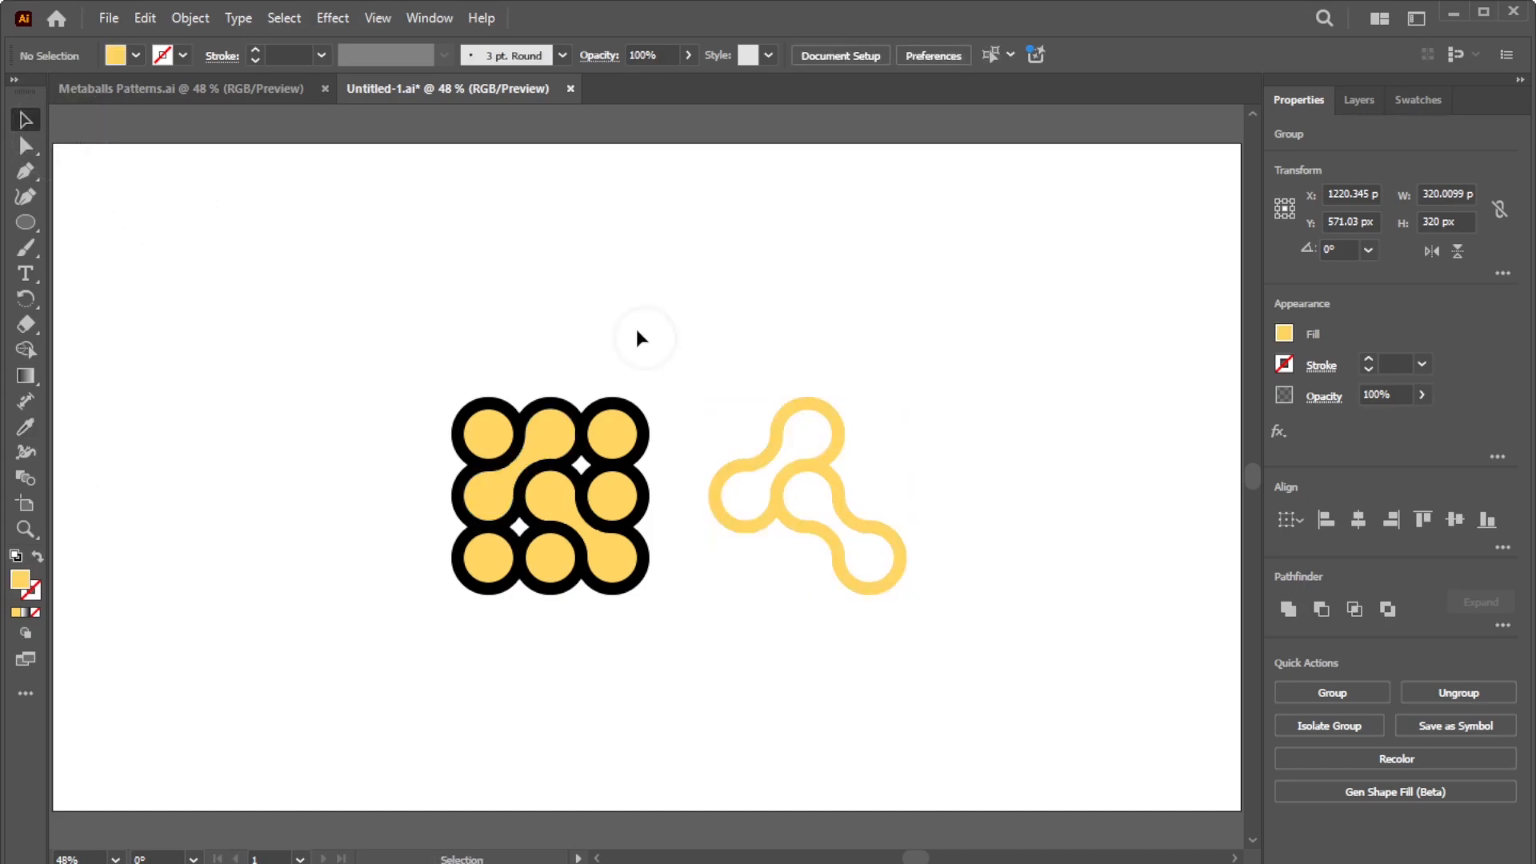
left_click_drag(636, 616, 472, 364)
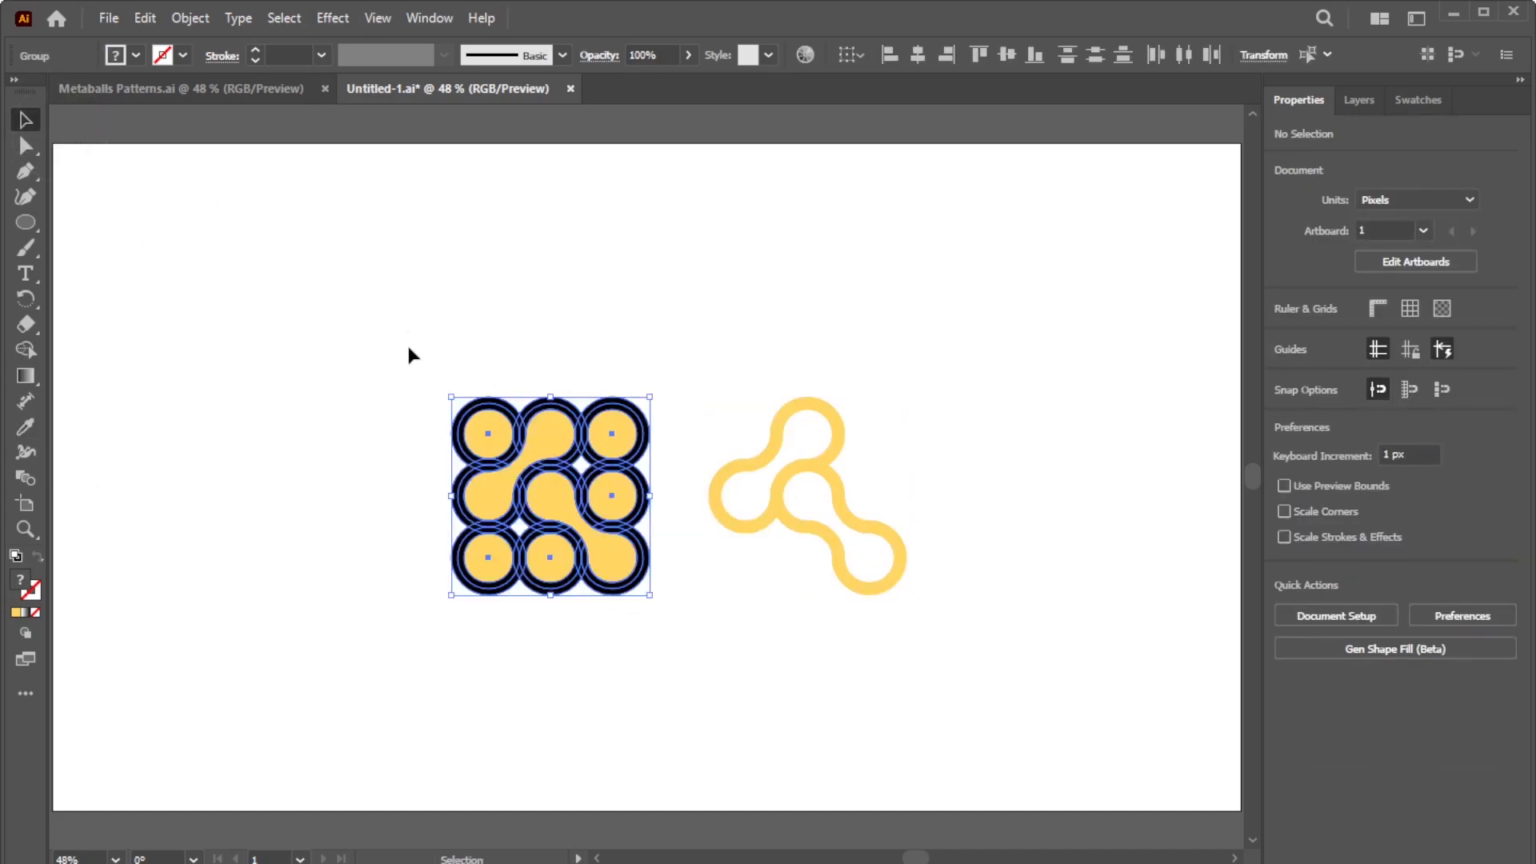
Step: Ungroup the left grid and move the two yellow blobs out to the top-left
left_click(179, 27)
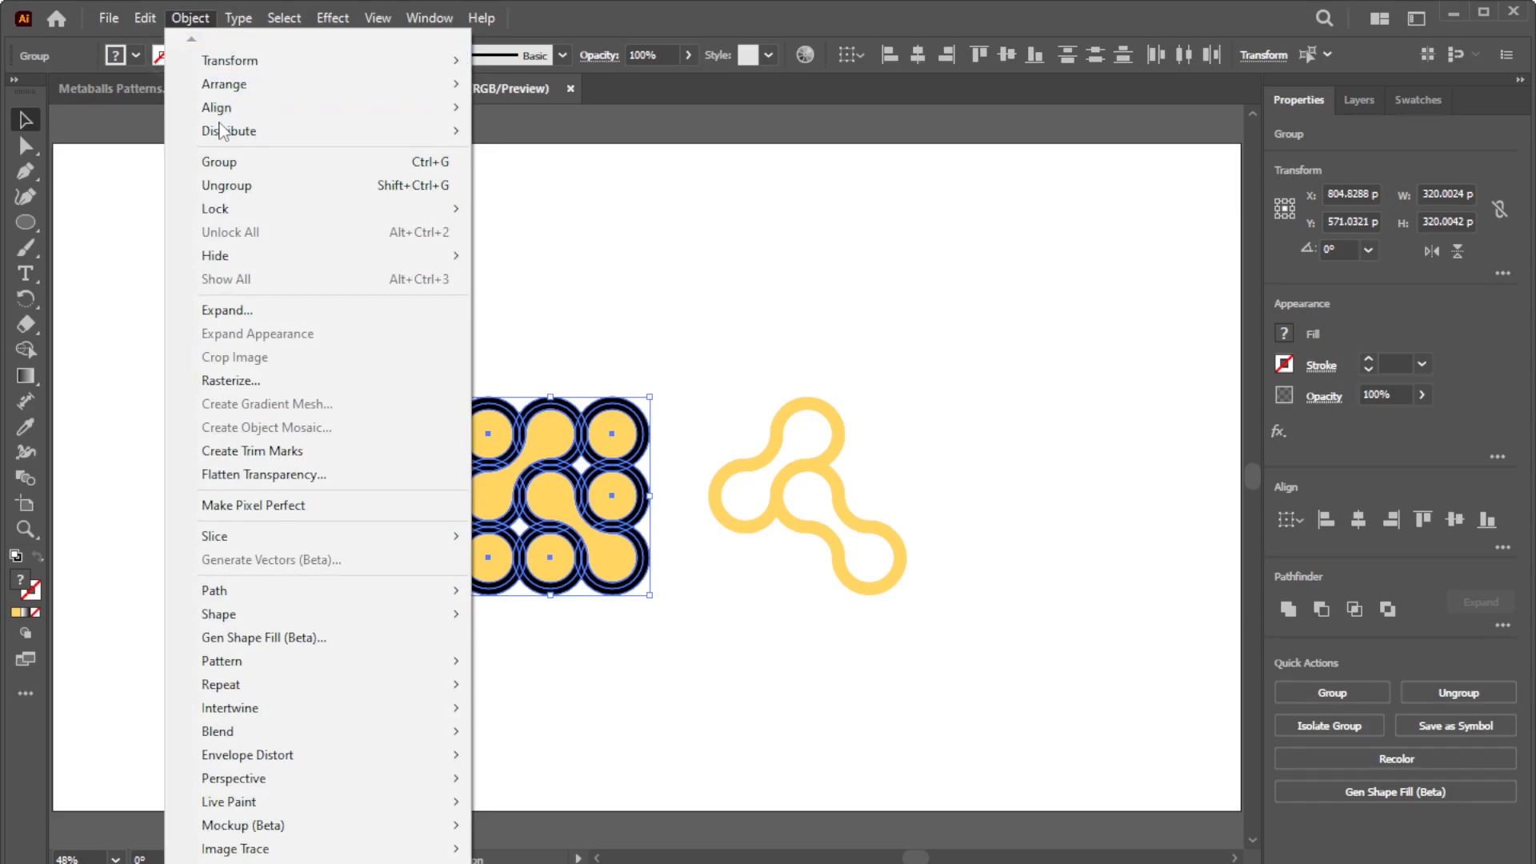
left_click(233, 186)
left_click(652, 579)
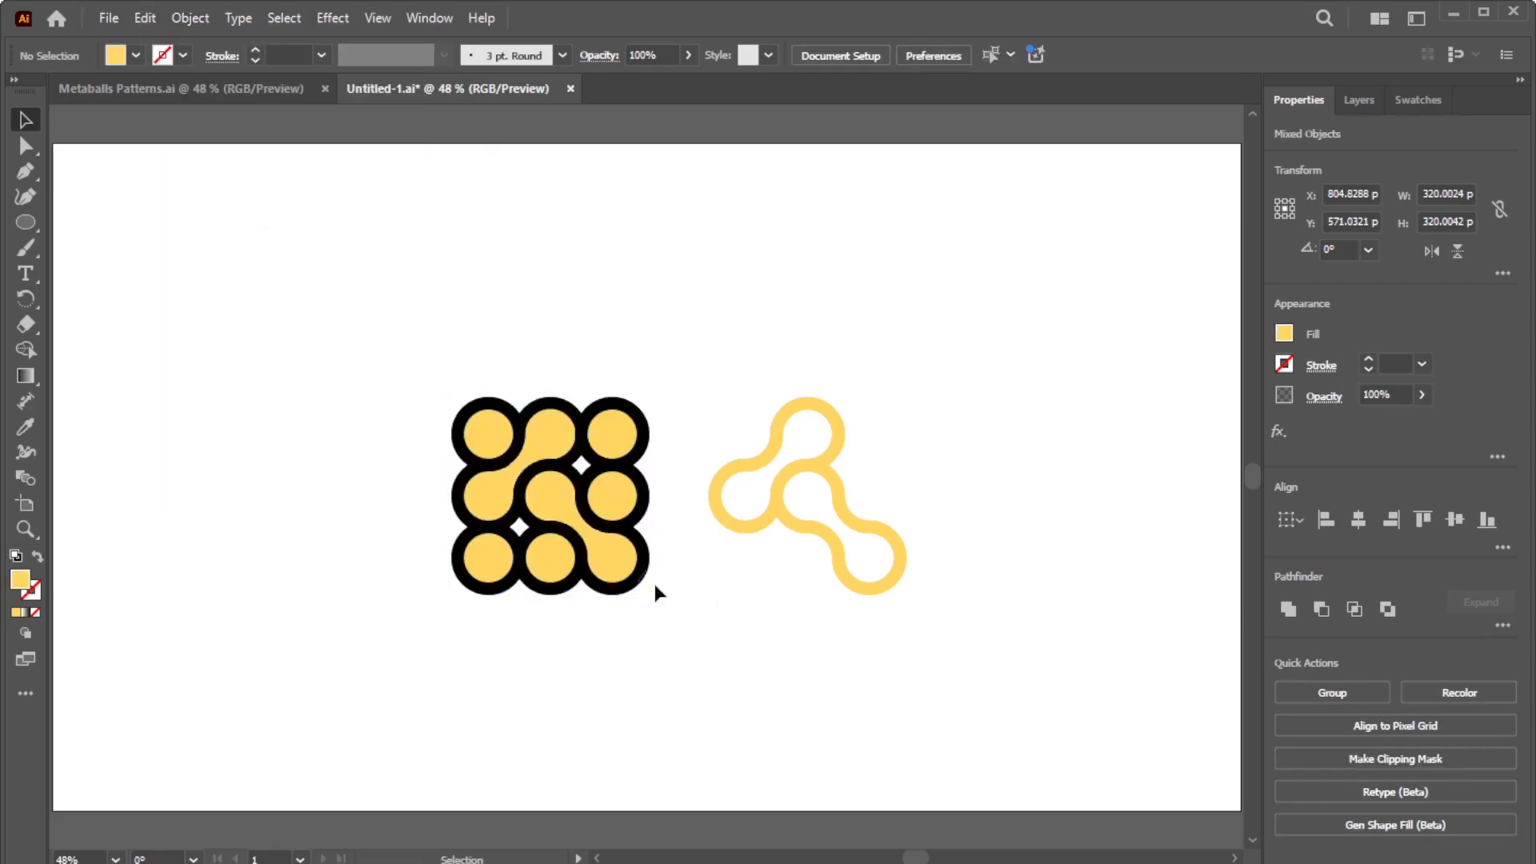
left_click(618, 565)
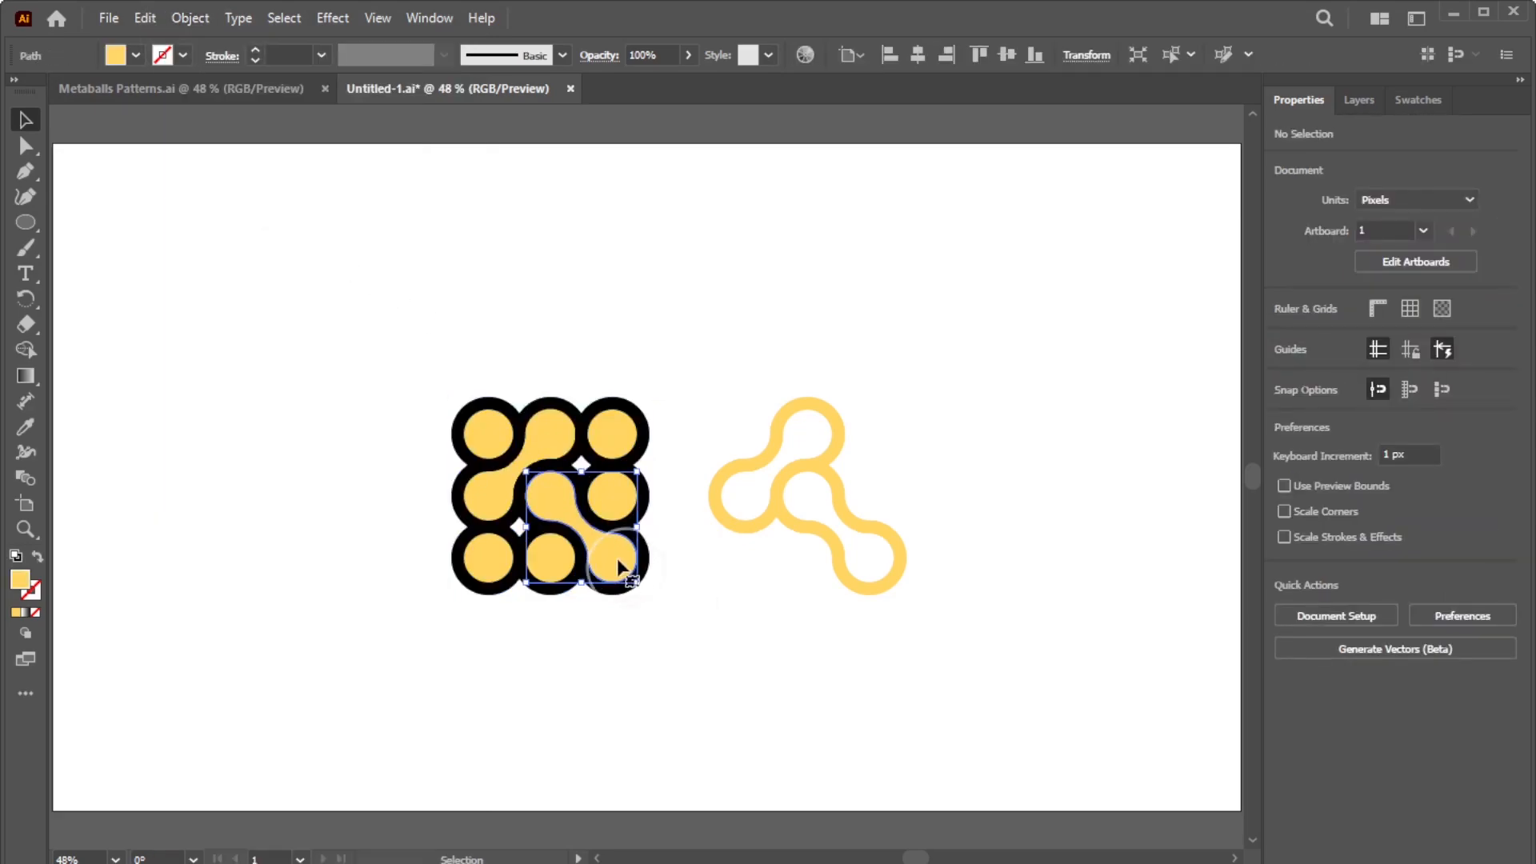
left_click(550, 448, "shift")
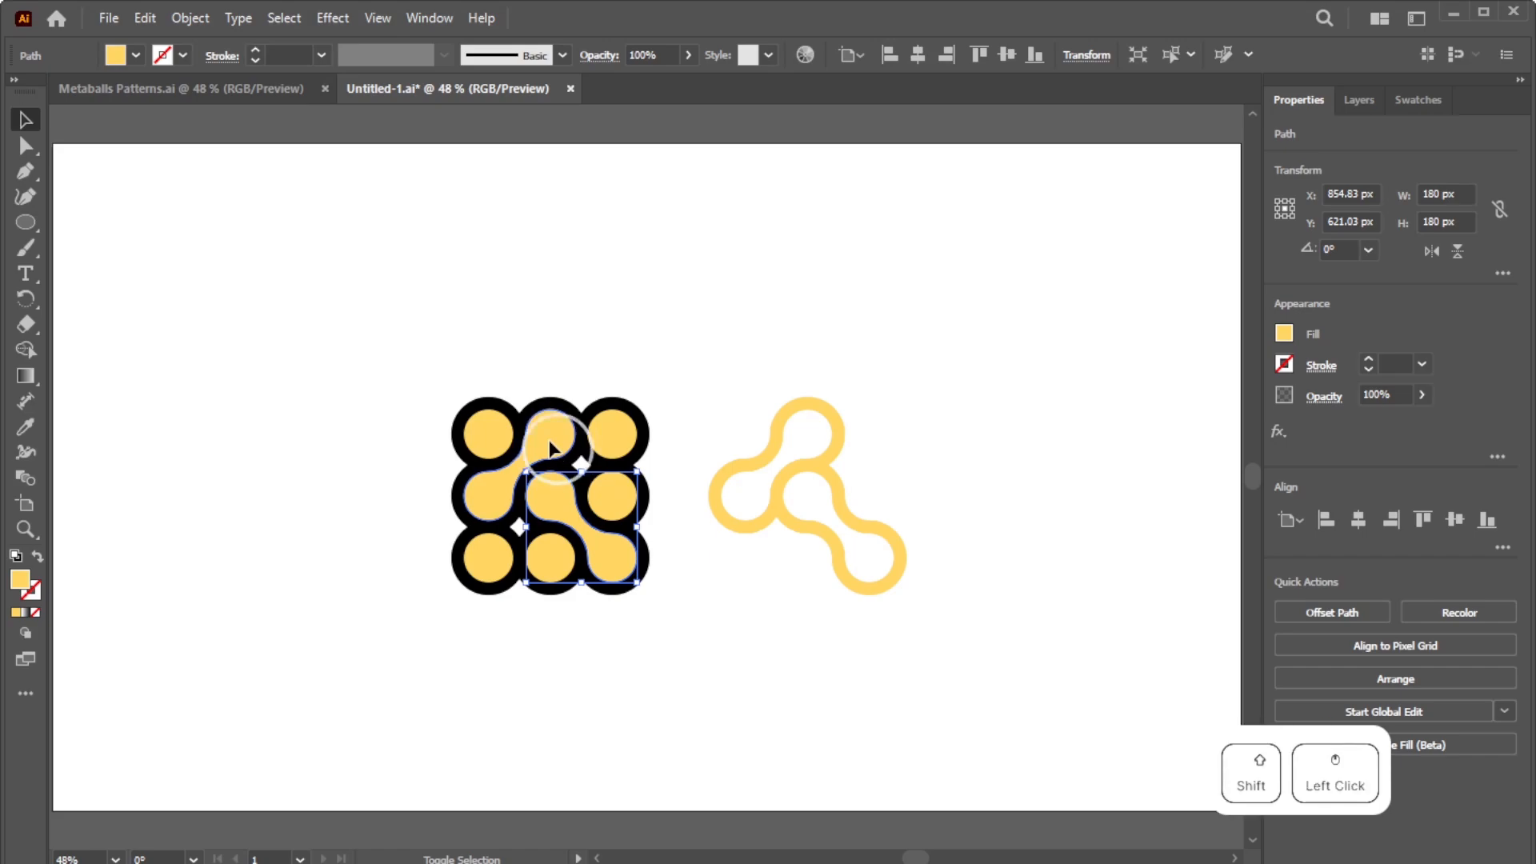
left_click_drag(551, 446, 413, 261)
Step: Delete the leftover black circle grid and move the outline shape up level with the blobs
left_click_drag(684, 649, 454, 432)
key("Delete")
left_click_drag(925, 604, 828, 357)
left_click_drag(761, 538, 760, 352)
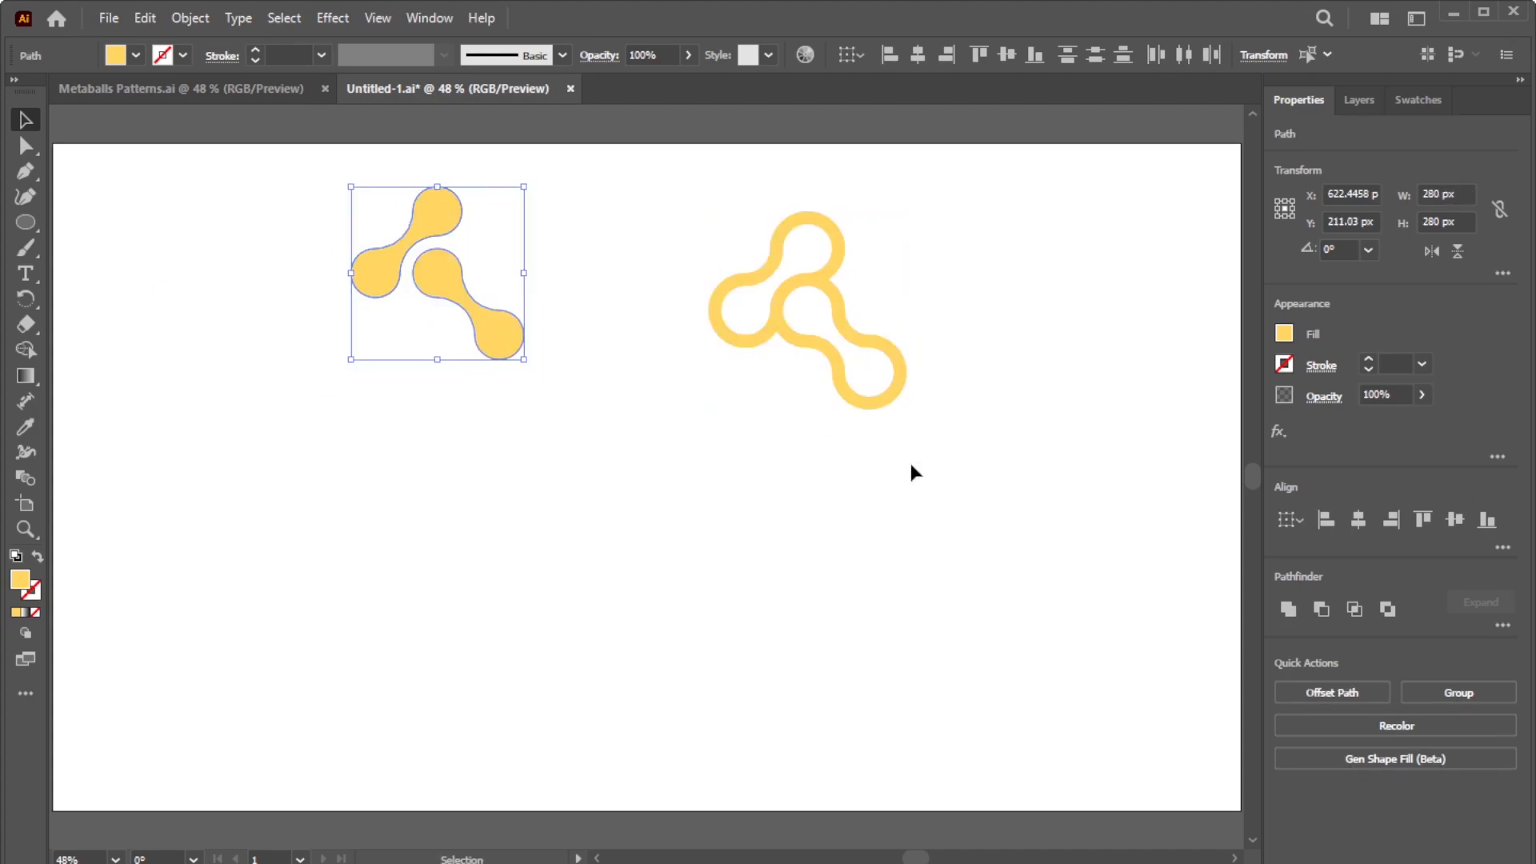
left_click(795, 480)
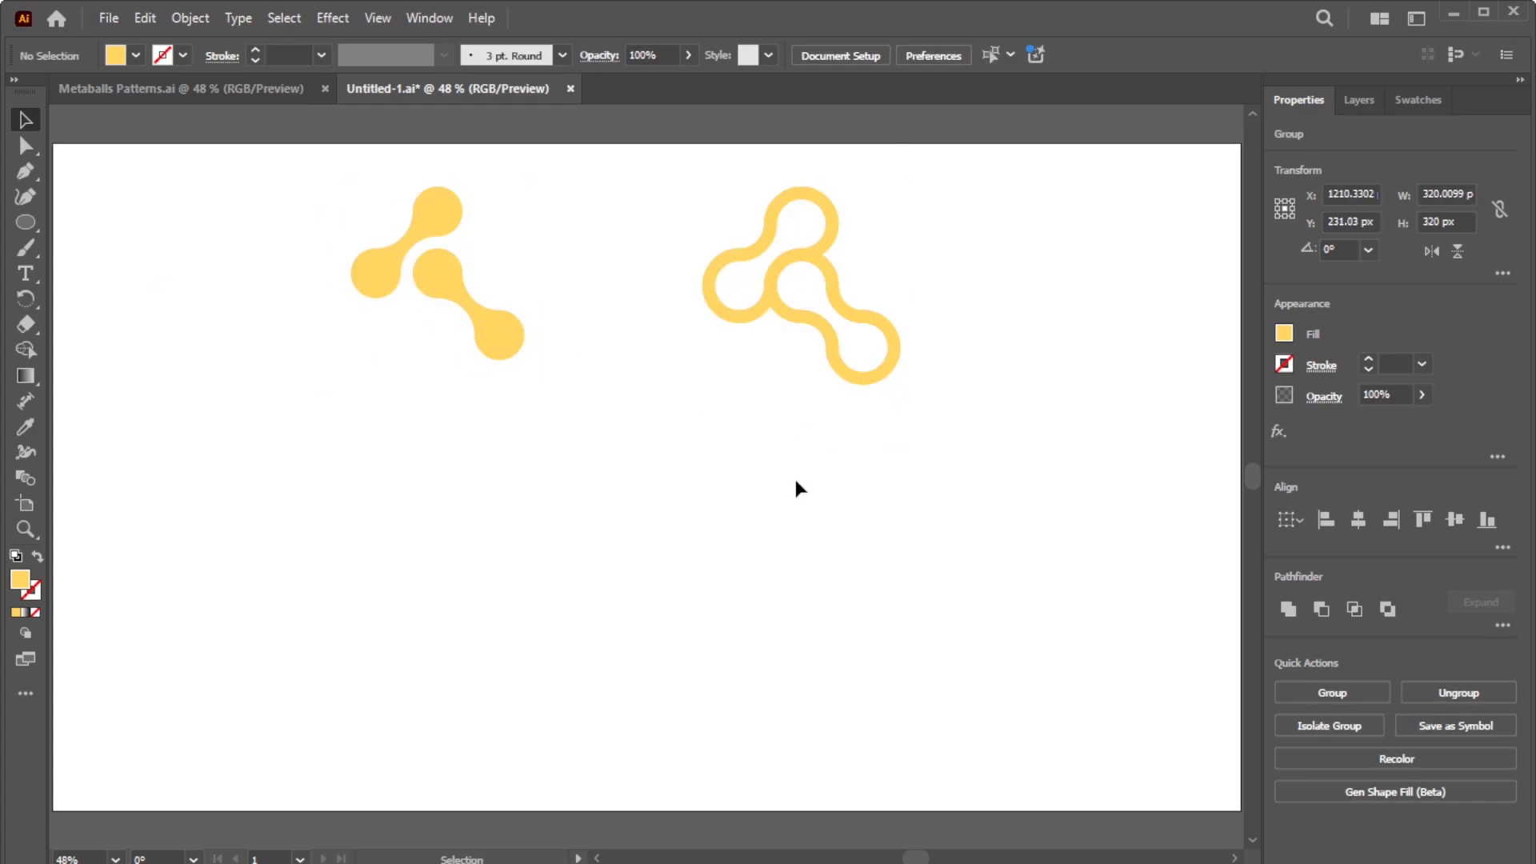
Step: Make a pattern swatch from the solid metaball shape with Object > Pattern > Make
left_click(293, 172)
left_click(189, 24)
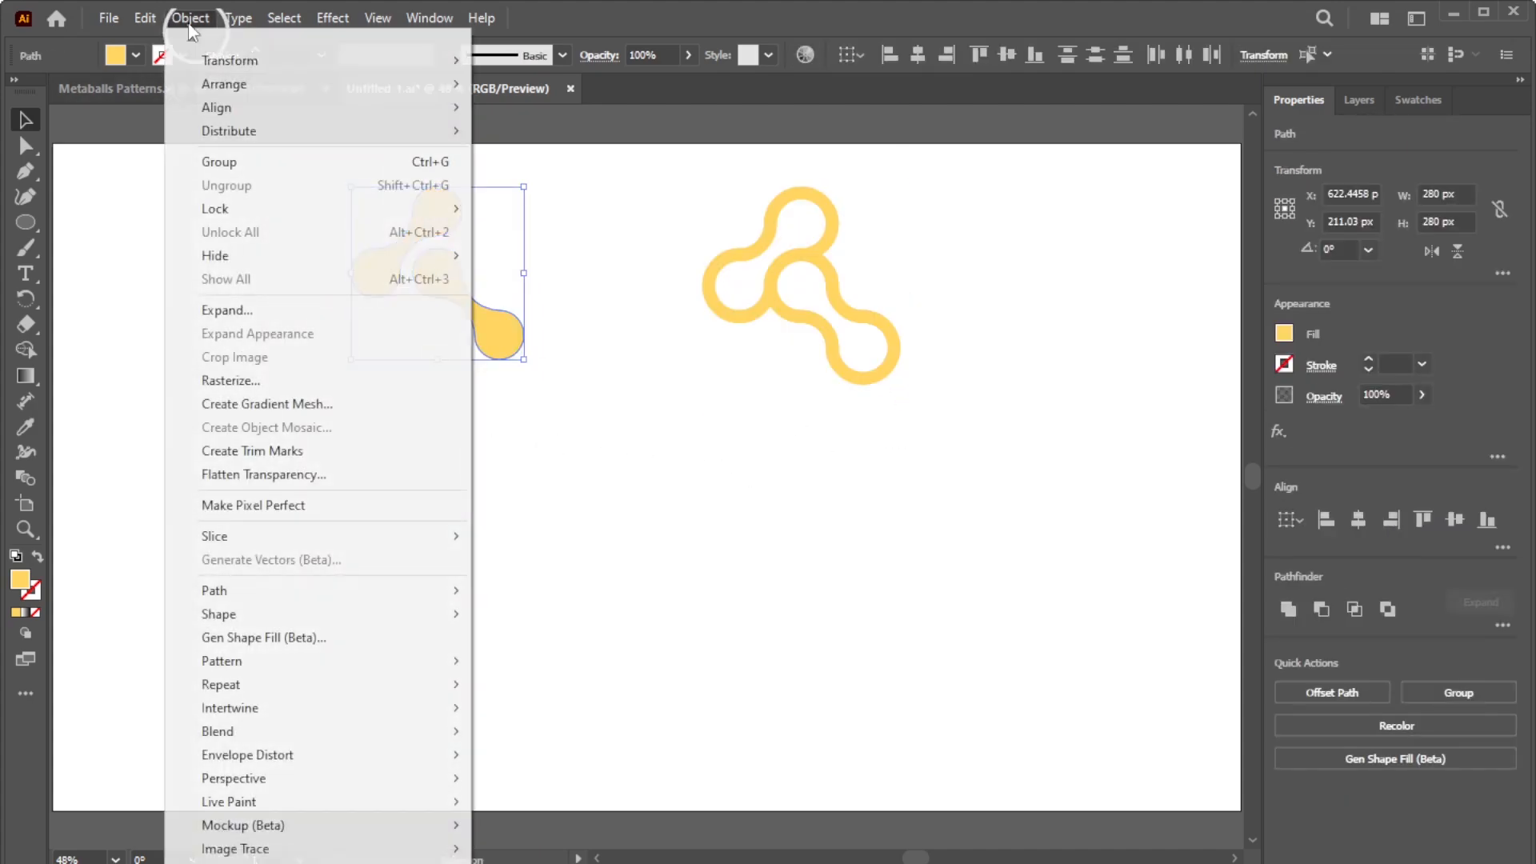
mouse_move(254, 661)
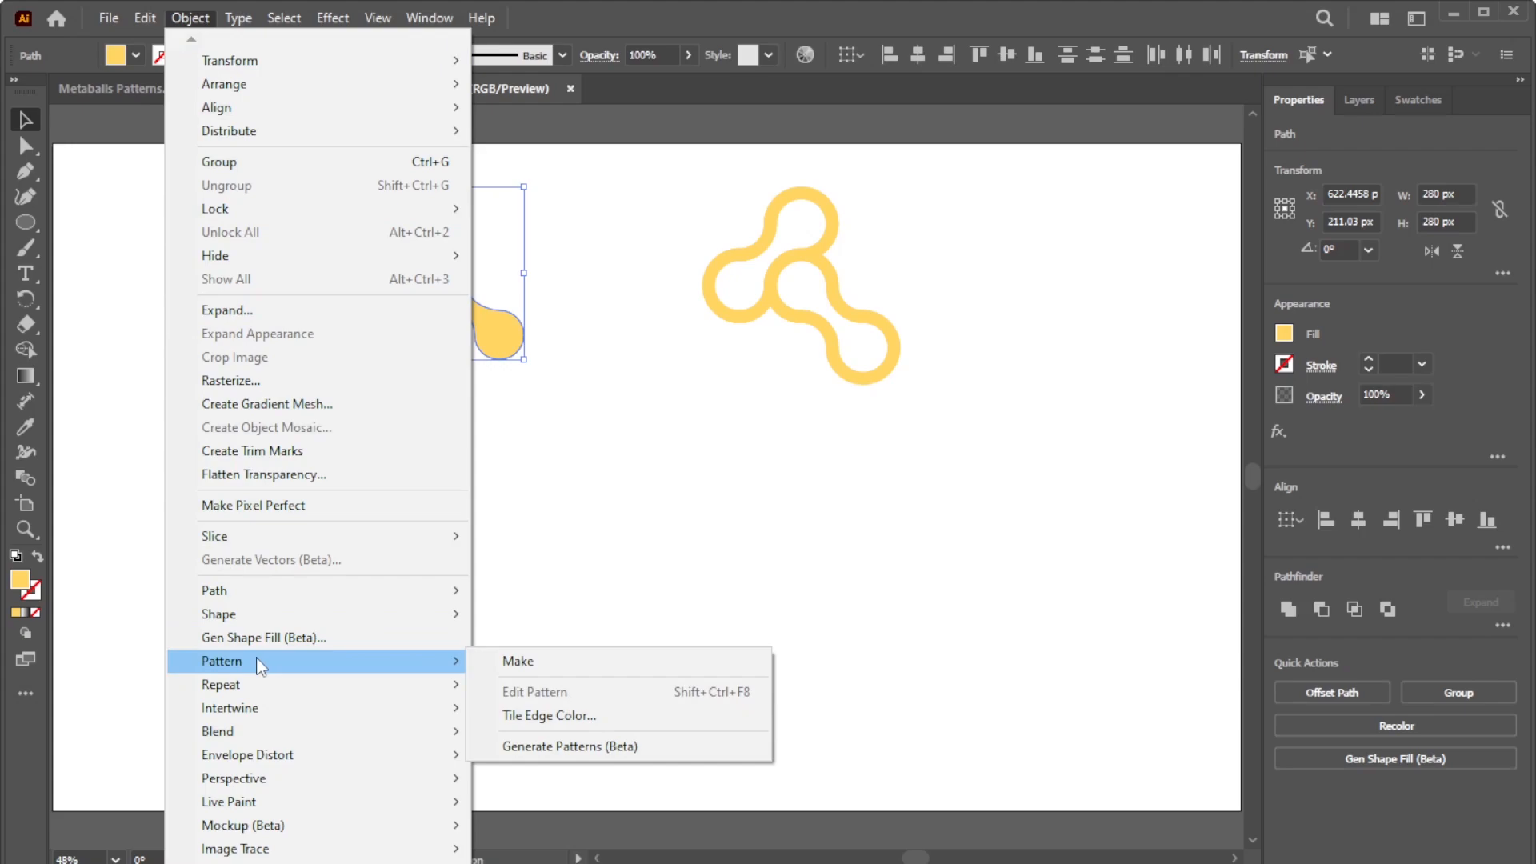
left_click(489, 661)
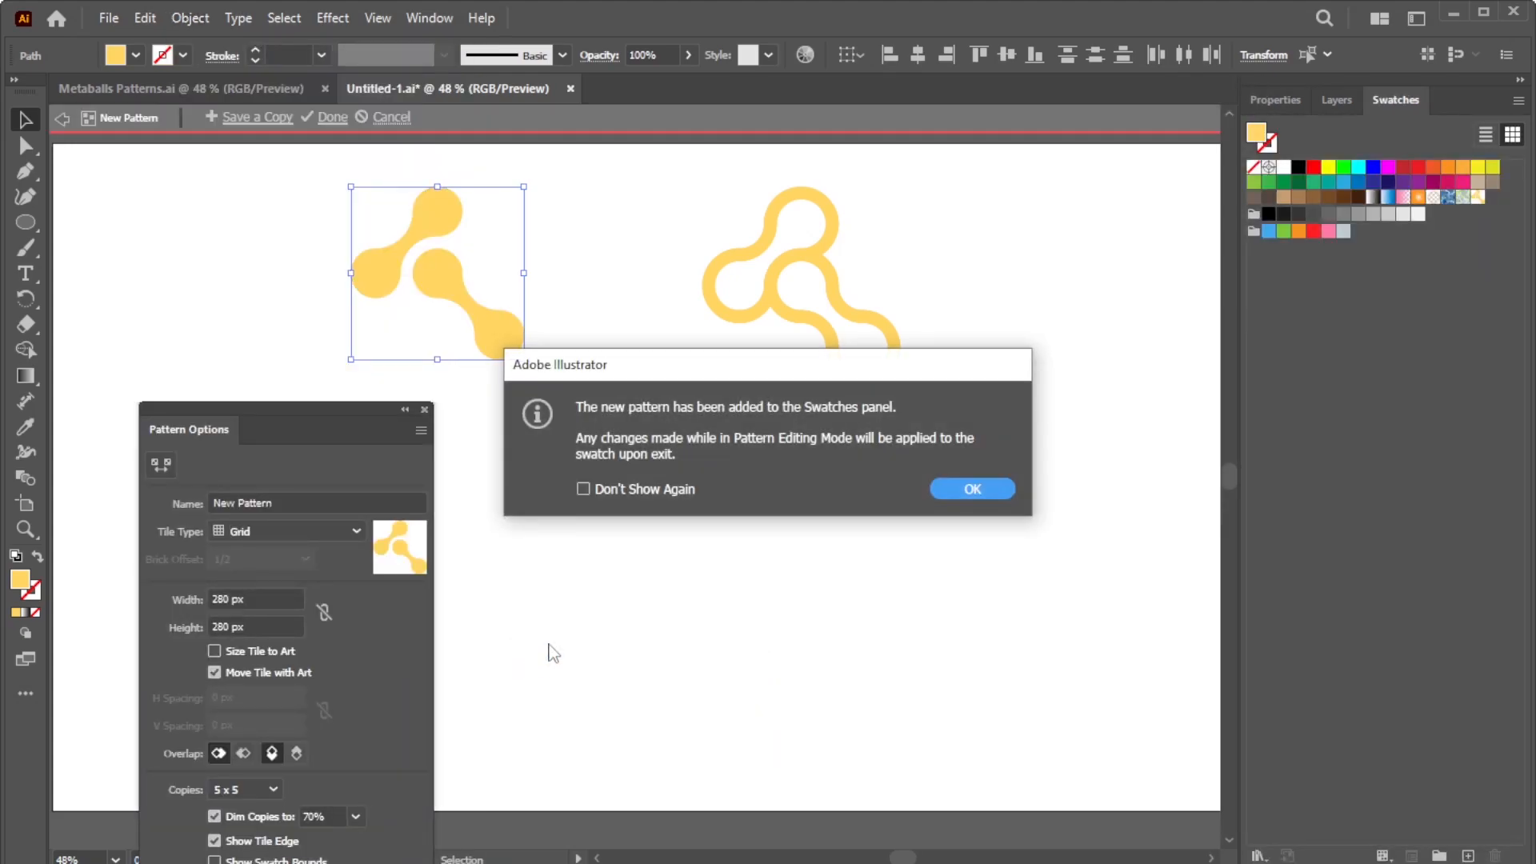
left_click(1005, 487)
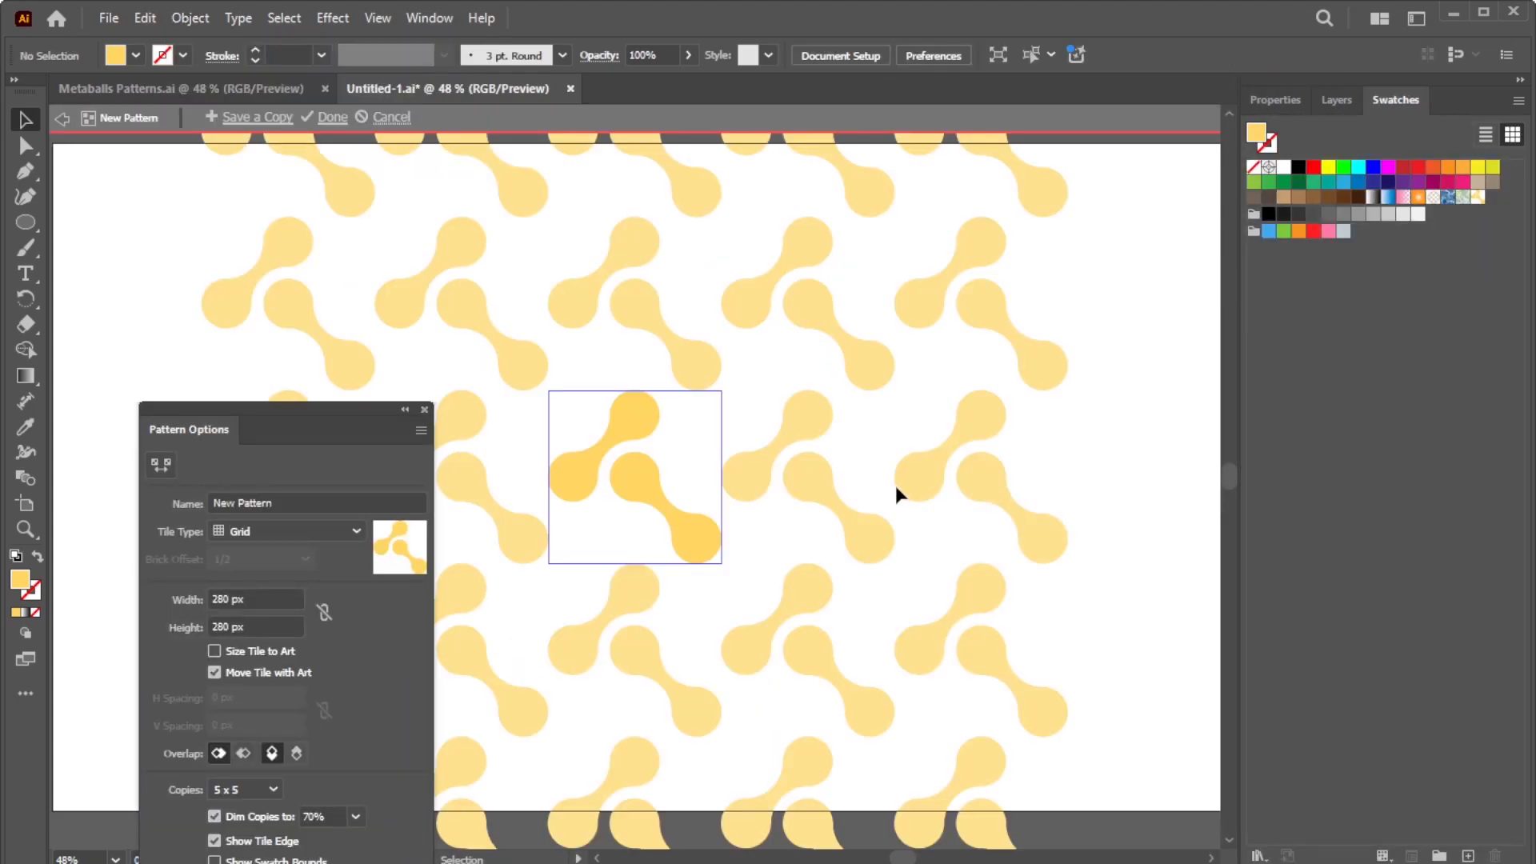
Step: Set the pattern tile to 200 × 200 px, finish editing, and delete the original shape
left_click(170, 605)
type("200")
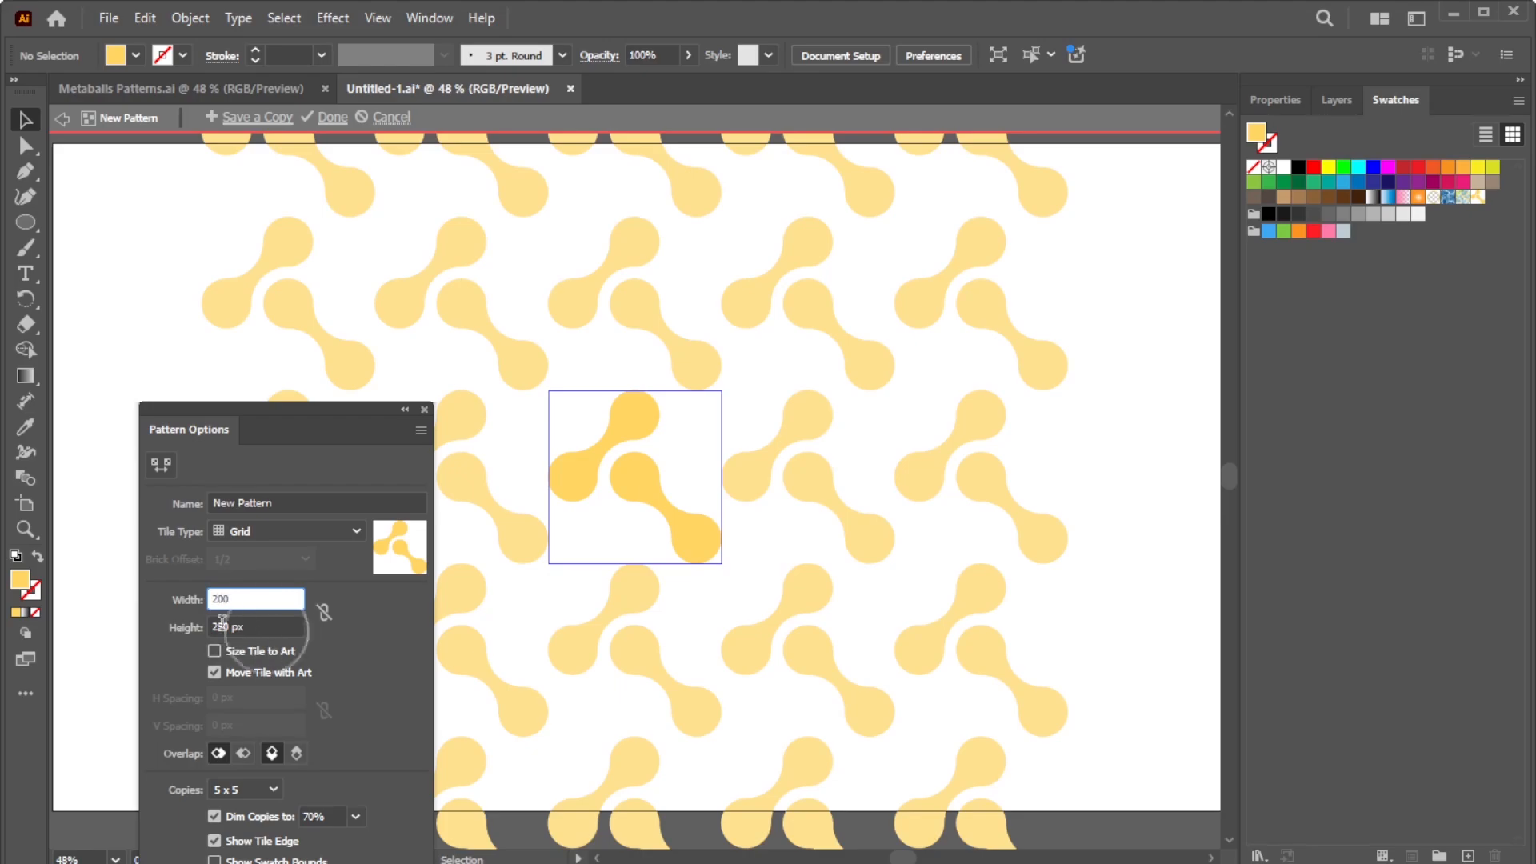
key("Tab")
type("20")
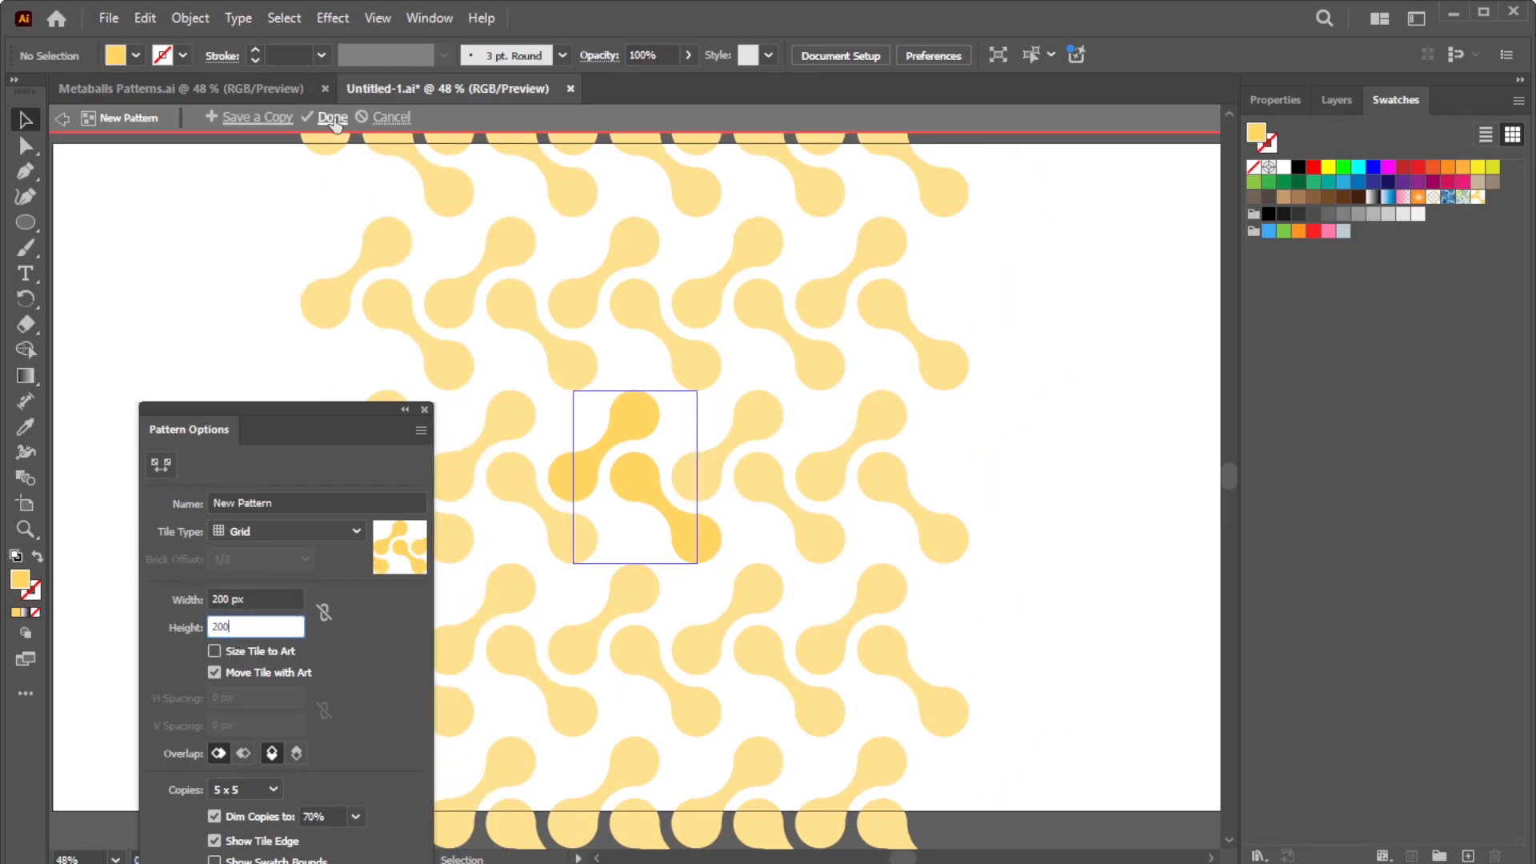
left_click(333, 119)
left_click_drag(534, 390, 291, 142)
key("Delete")
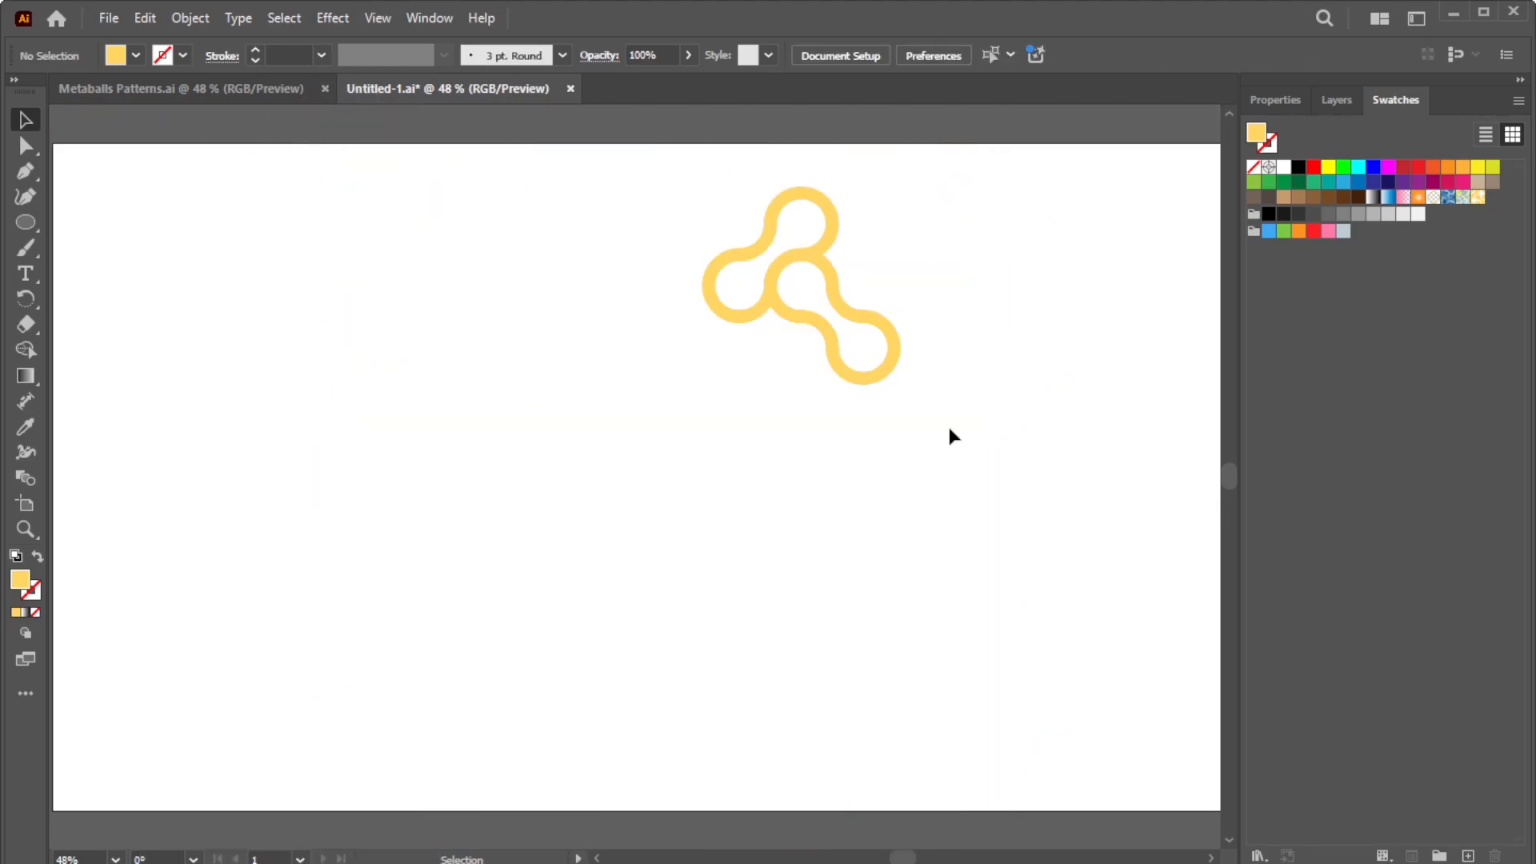
Step: Make a pattern swatch from the outlined metaball shape
left_click_drag(951, 417, 677, 195)
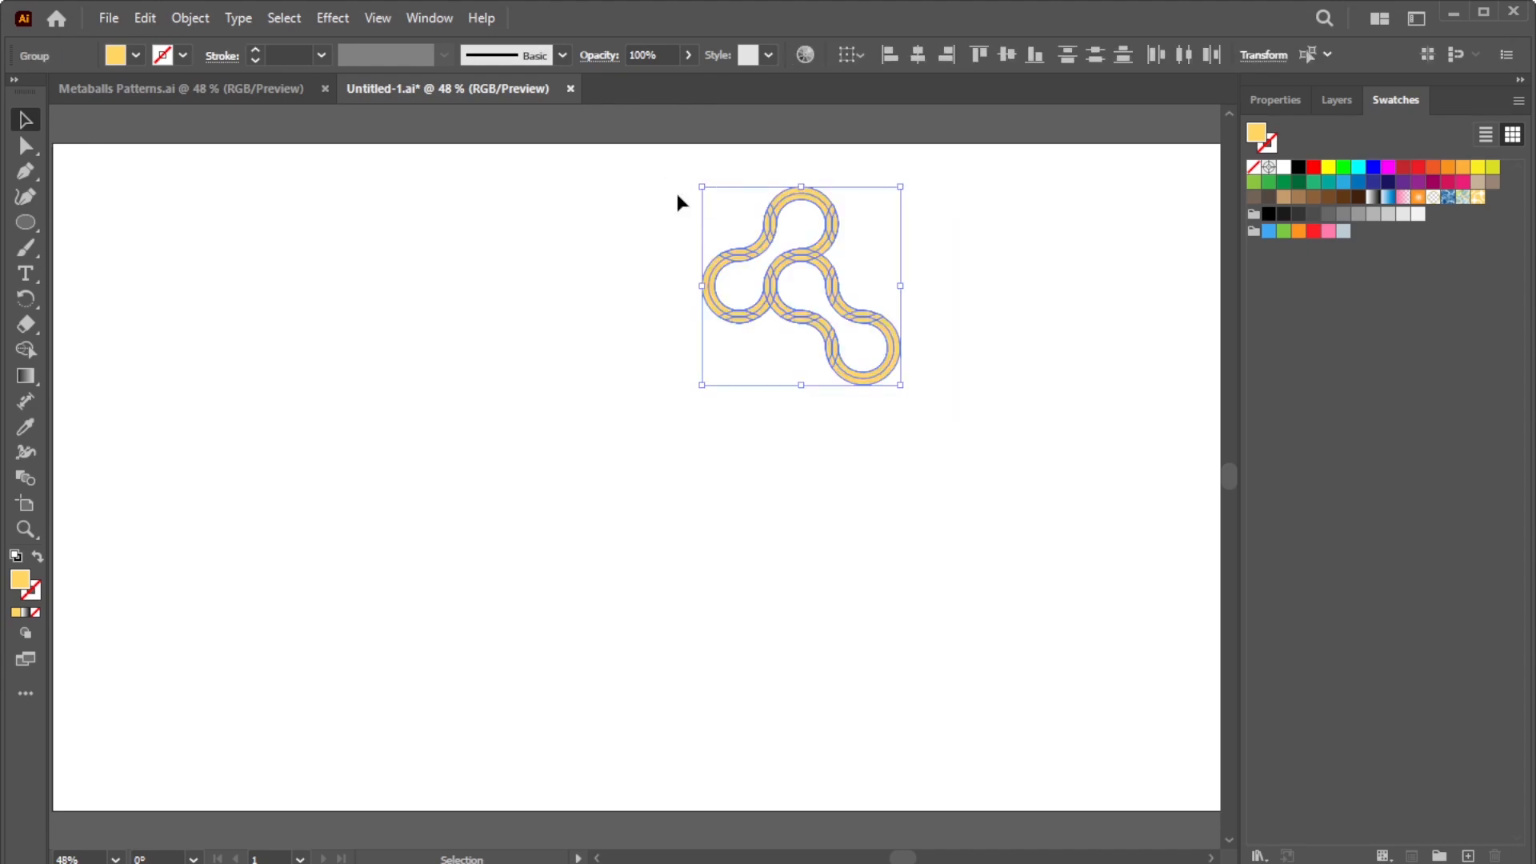
left_click(191, 18)
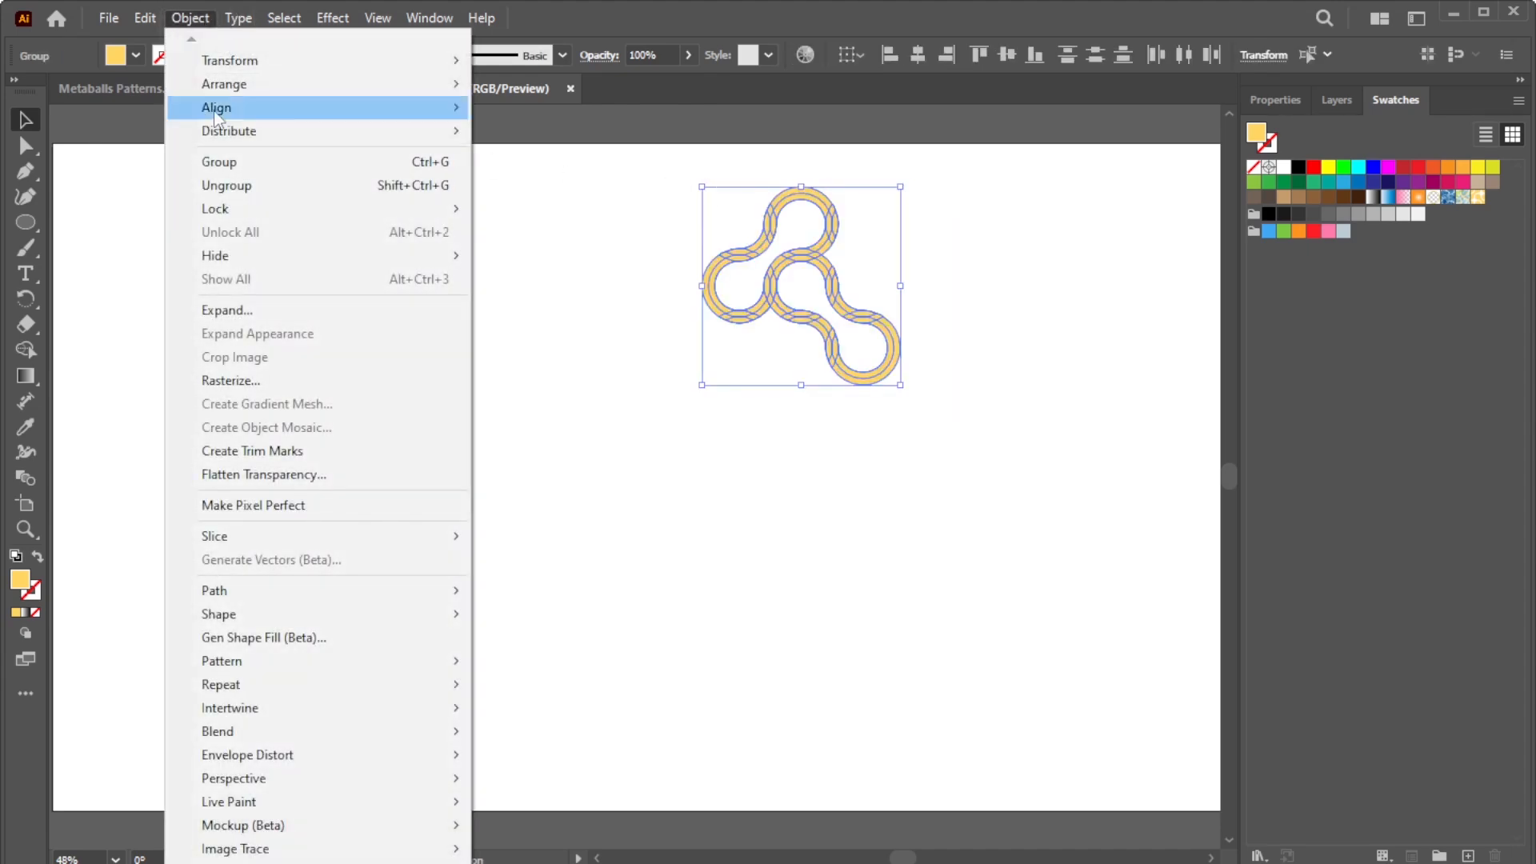
mouse_move(284, 660)
left_click(516, 661)
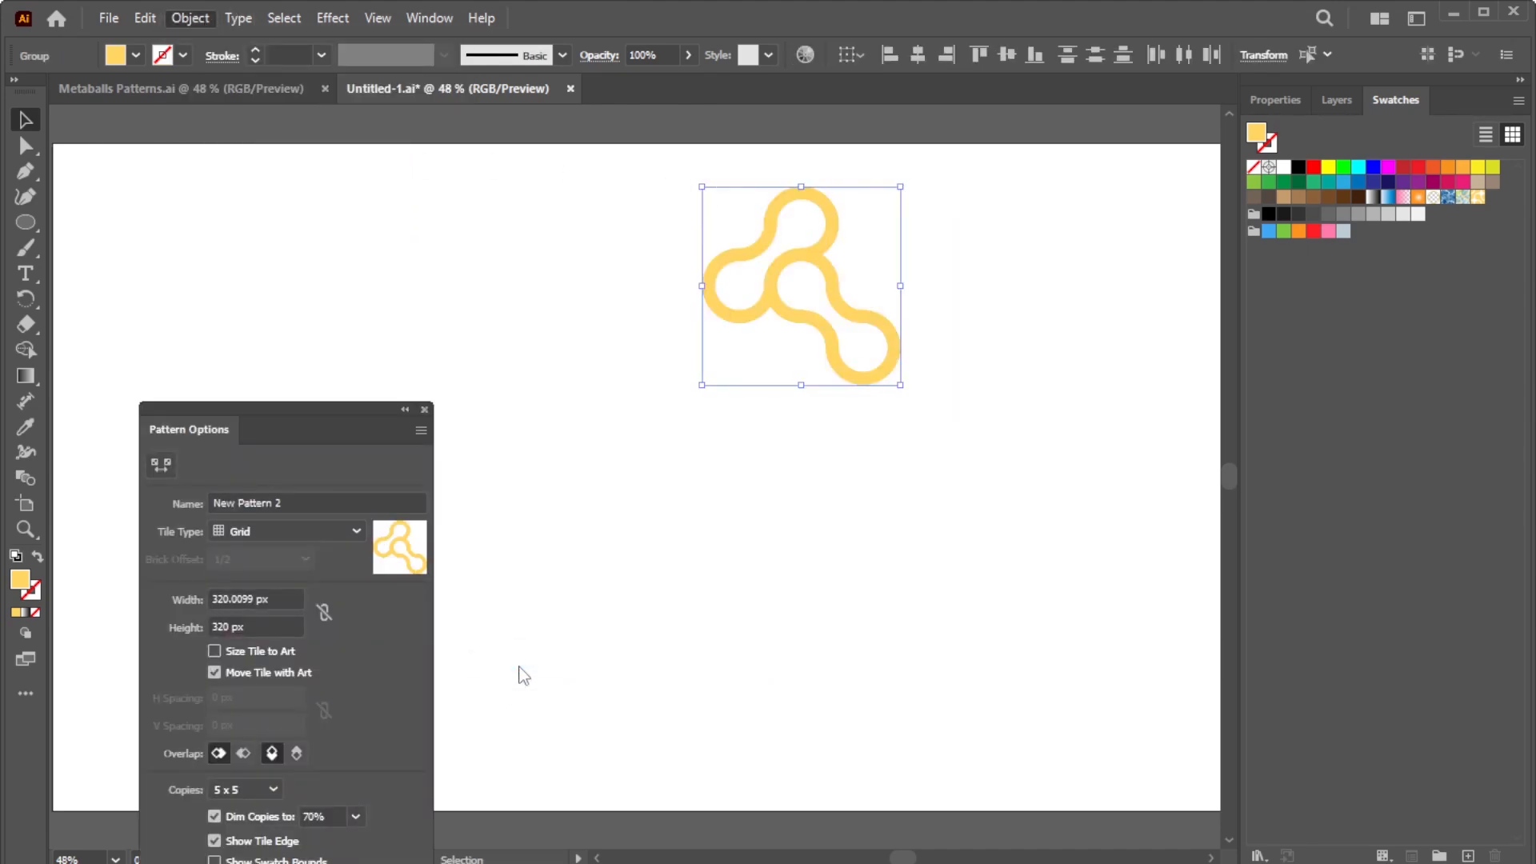
left_click(971, 489)
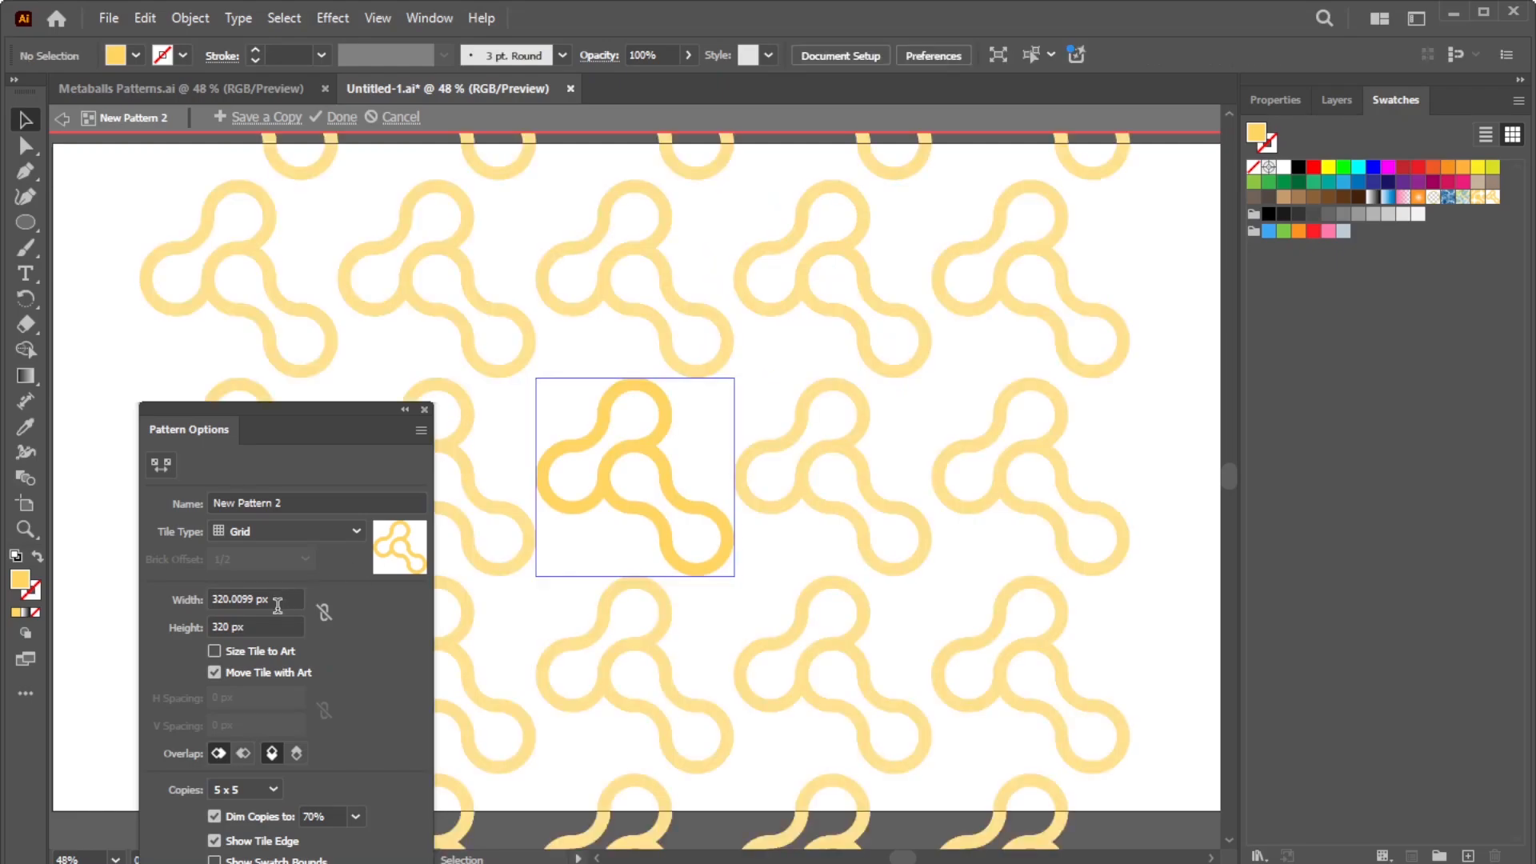
Step: Set the outline pattern tile to 200 × 200 px, finish, and delete the outlined shape
left_click(240, 599)
type("200")
left_click(189, 627)
type("20")
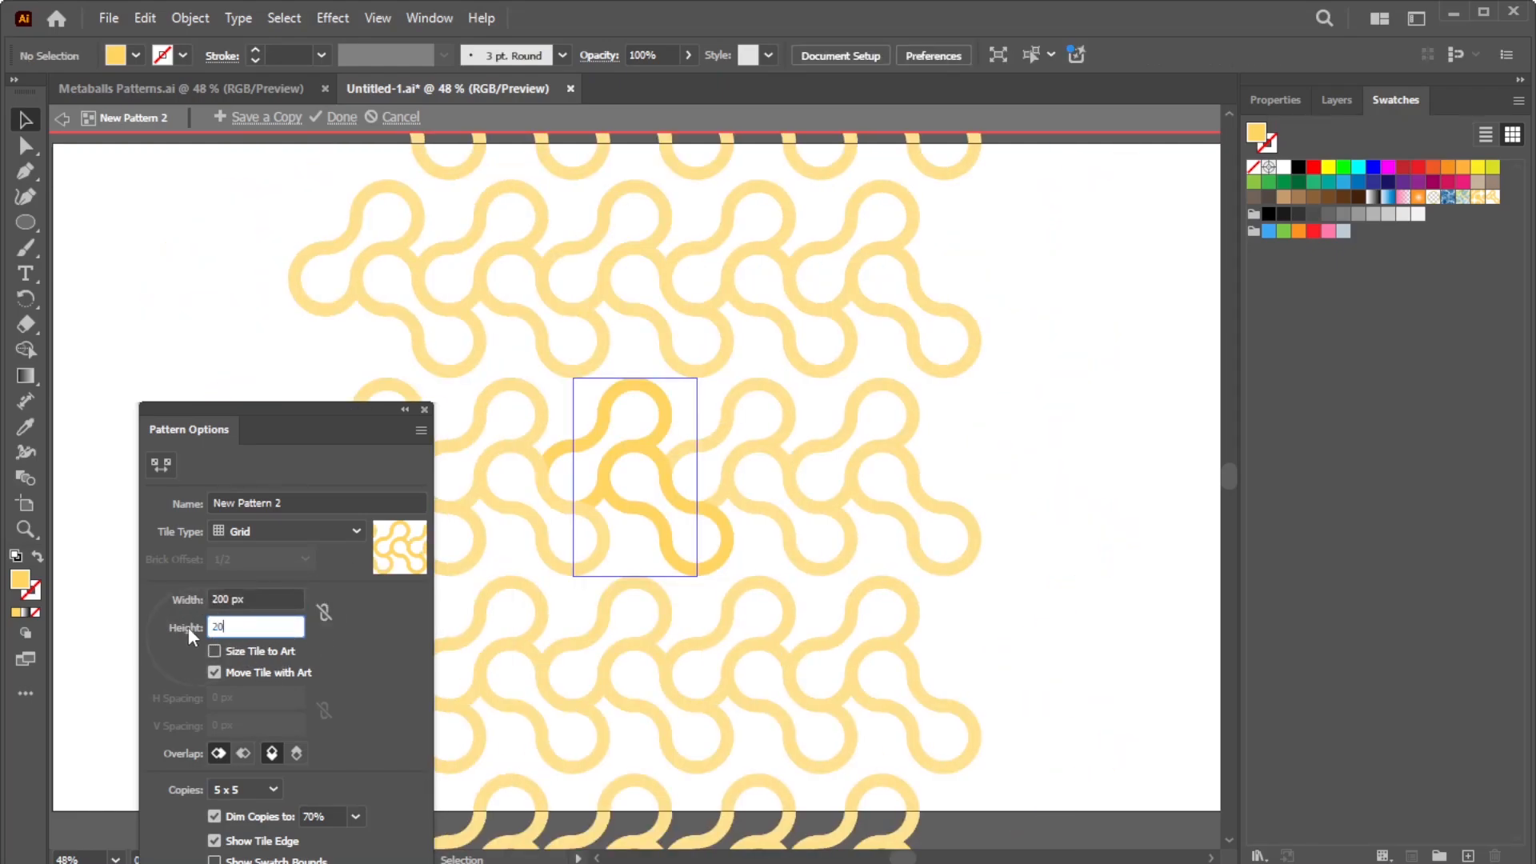
key("Return")
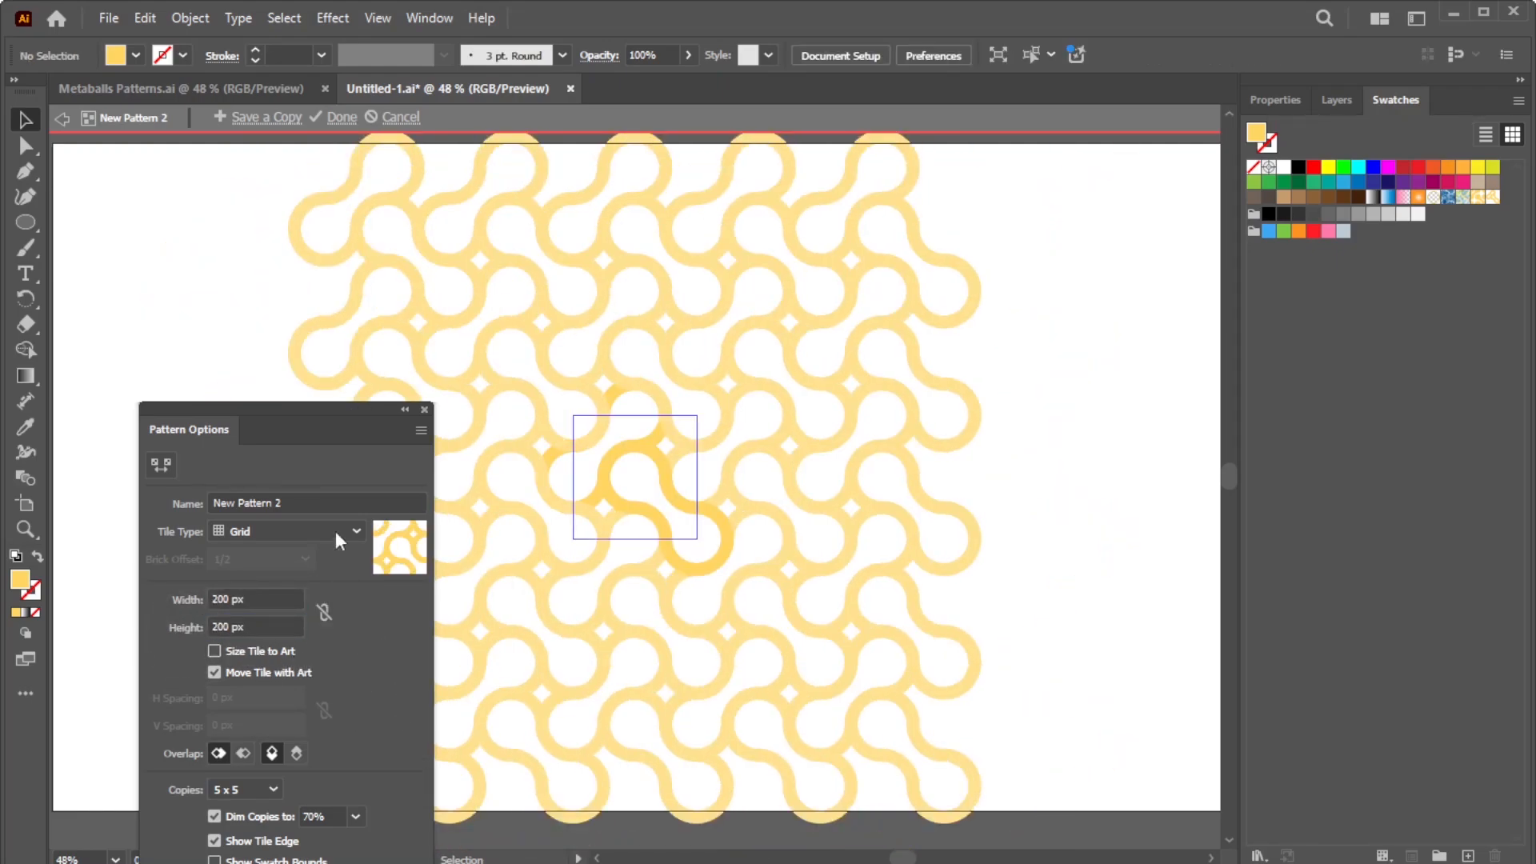
left_click(343, 117)
left_click_drag(946, 409, 608, 163)
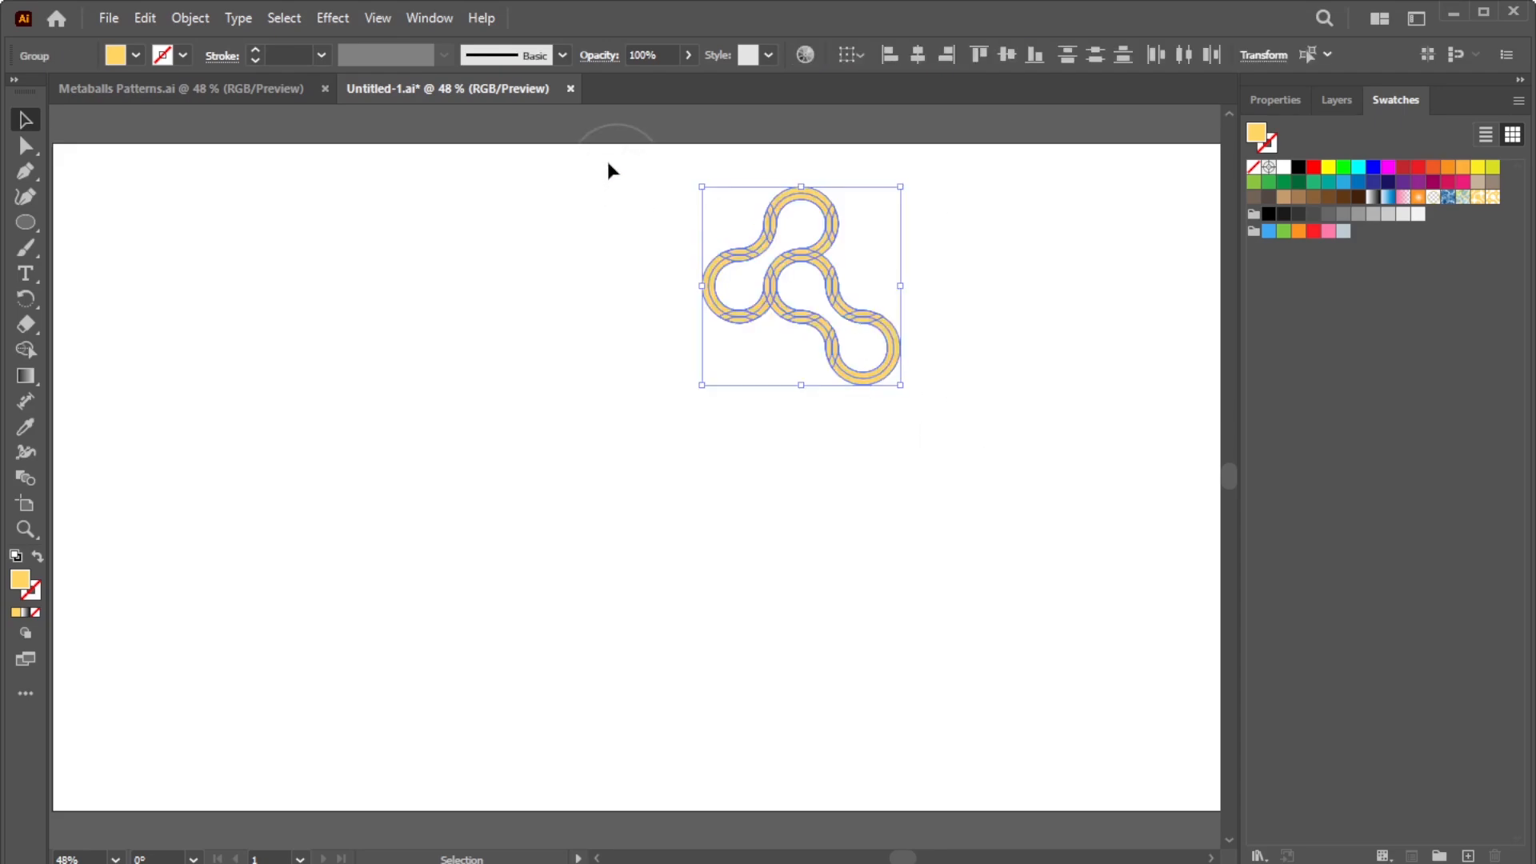
key("Delete")
Step: Draw a 960 × 1080 px rectangle with the Rectangle tool
key("ctrl+0")
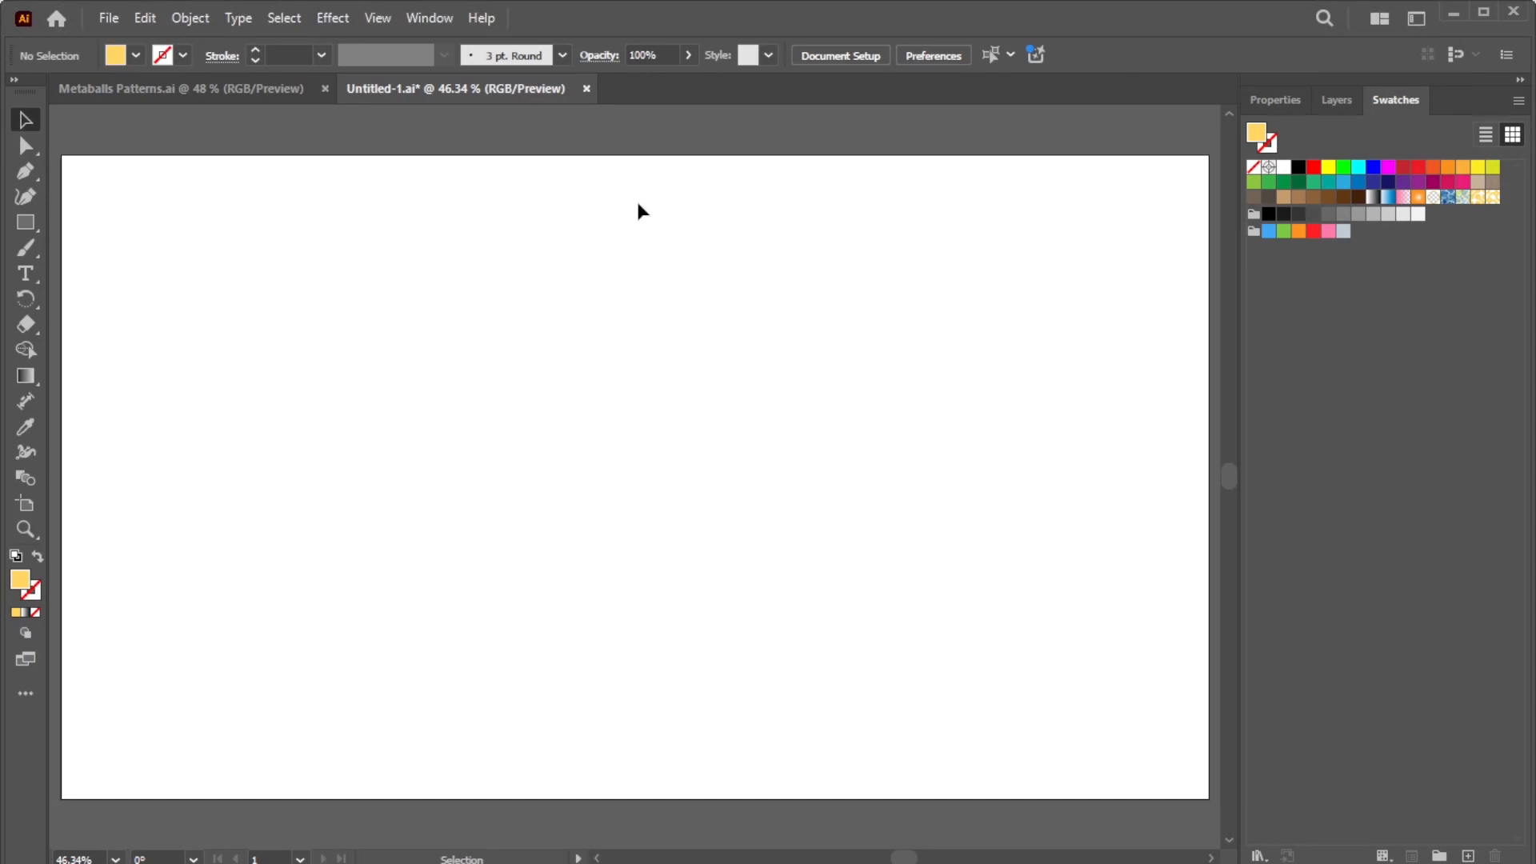
left_click(26, 223)
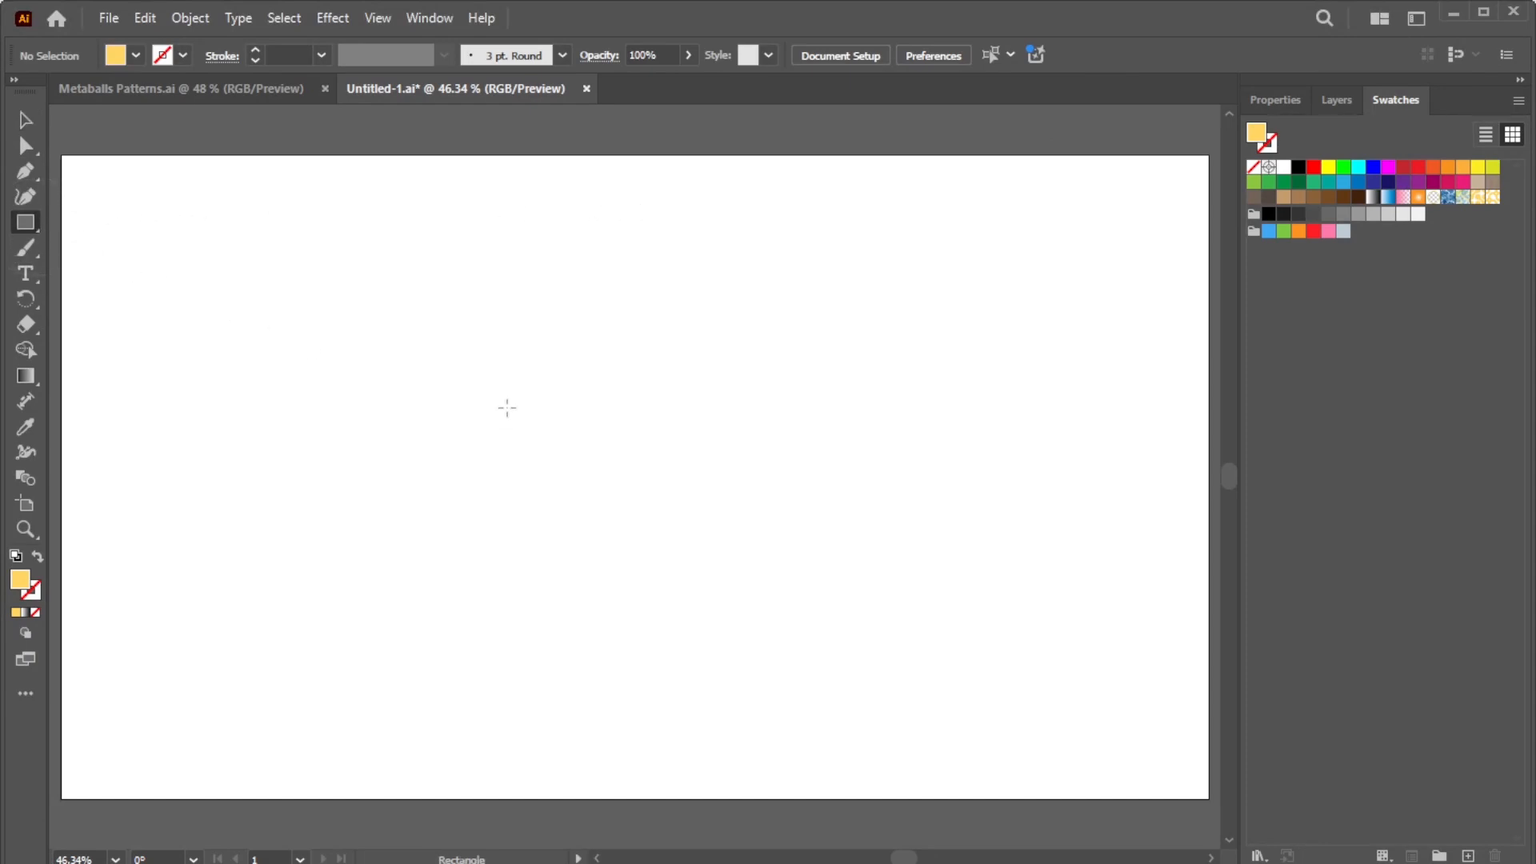
left_click(510, 412)
left_click(652, 434)
type("960")
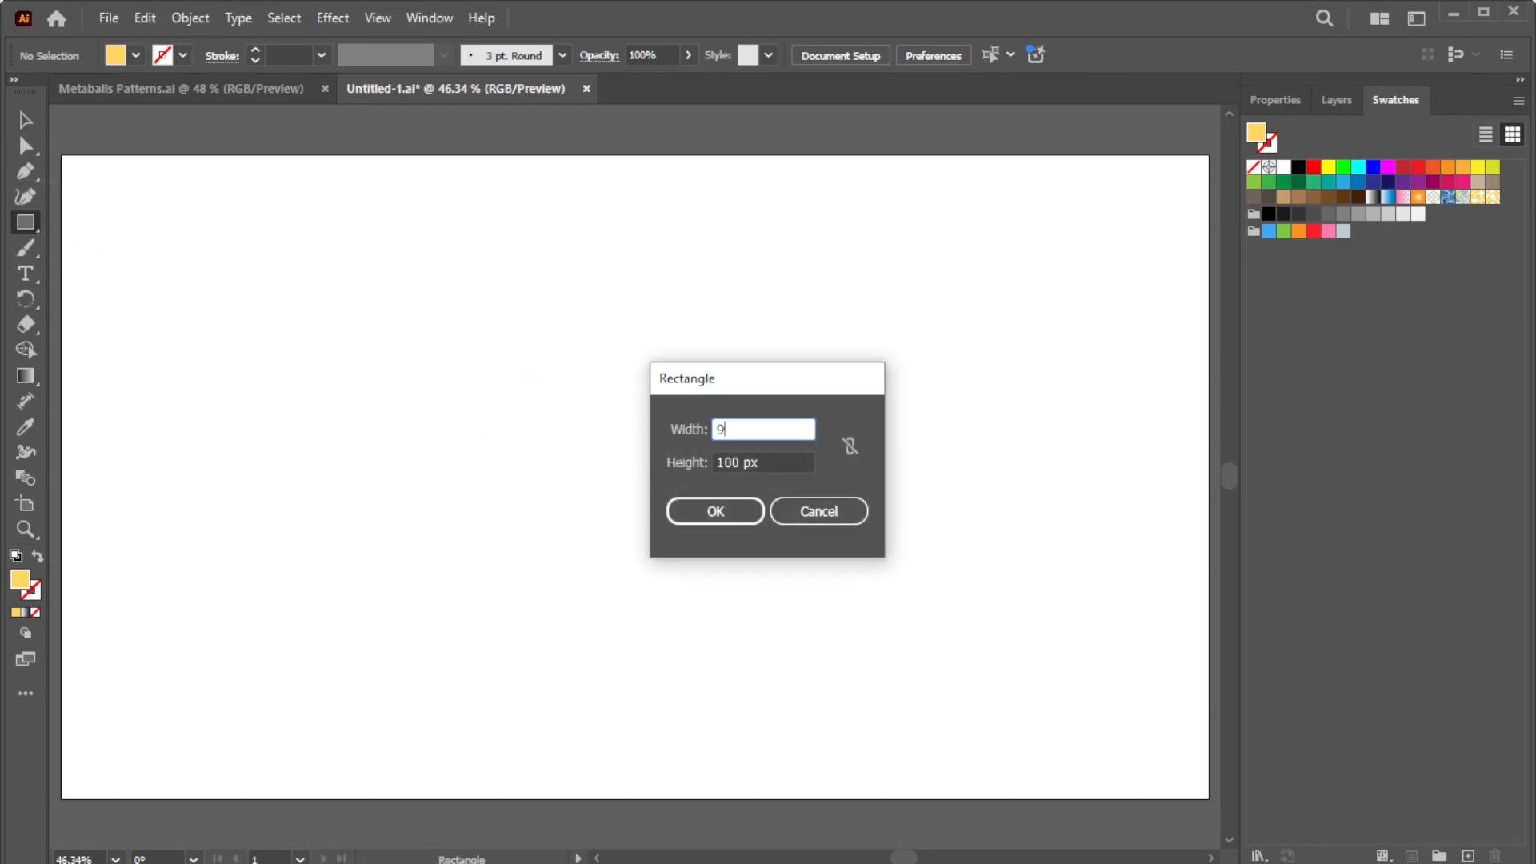
left_click(774, 462)
type("1080")
left_click(737, 509)
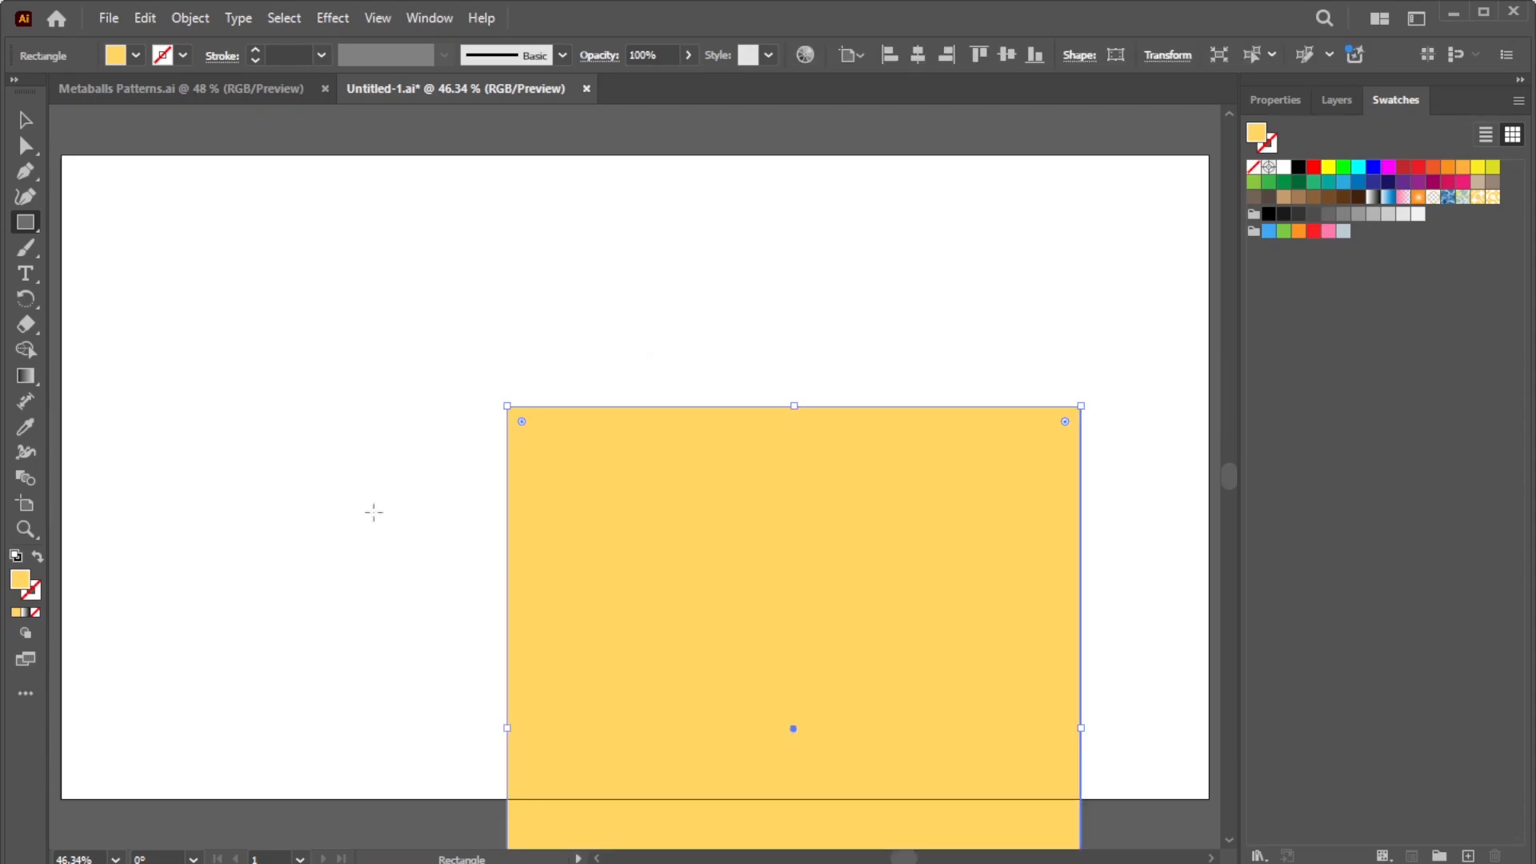
Step: Fill the rectangle with blue #00539C copied from the colour notes
double_click(24, 583)
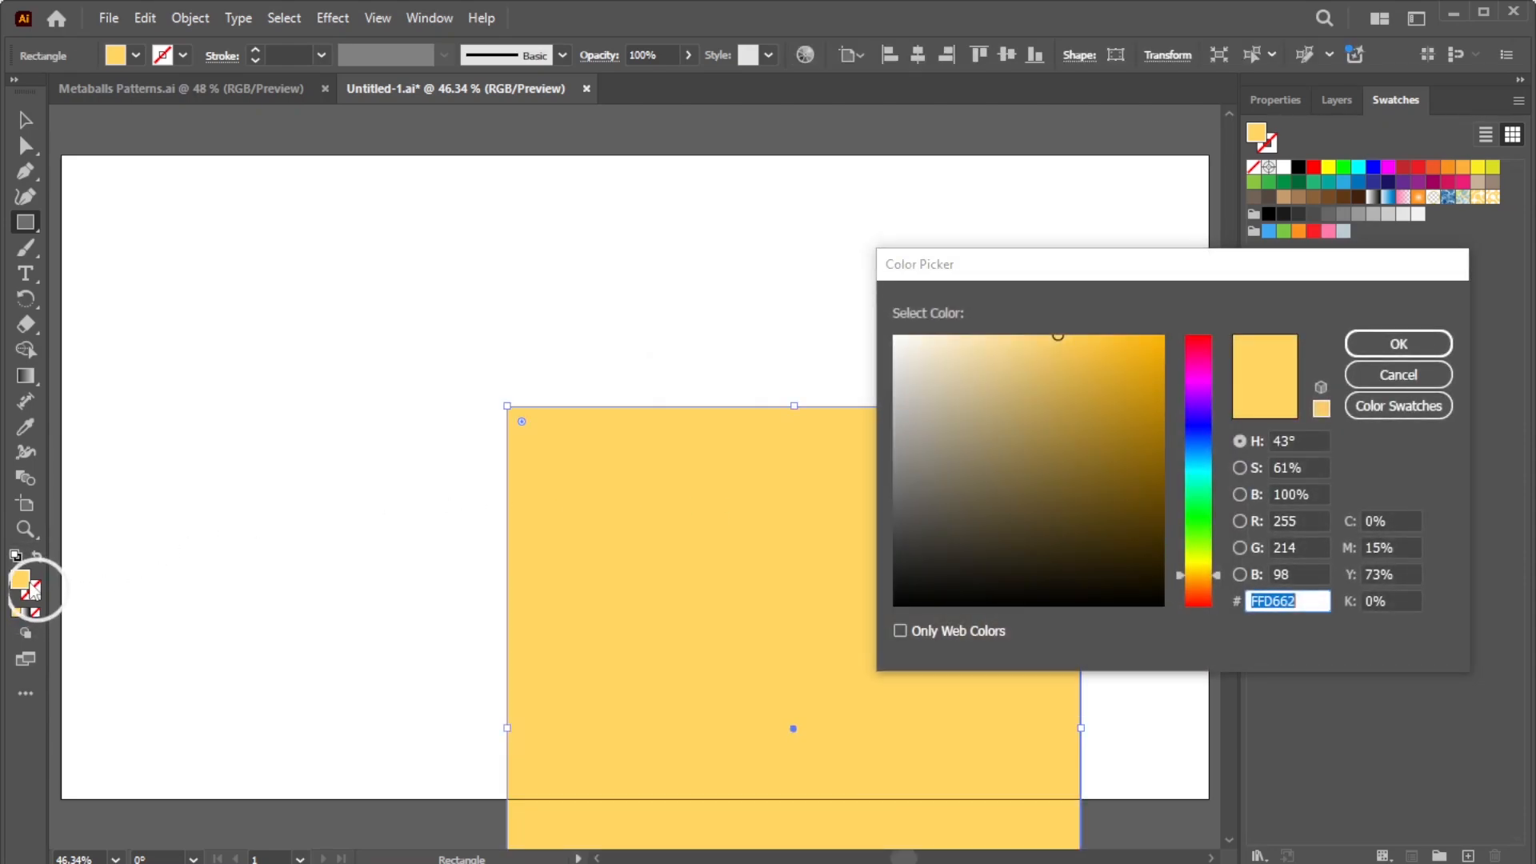
left_click(301, 861)
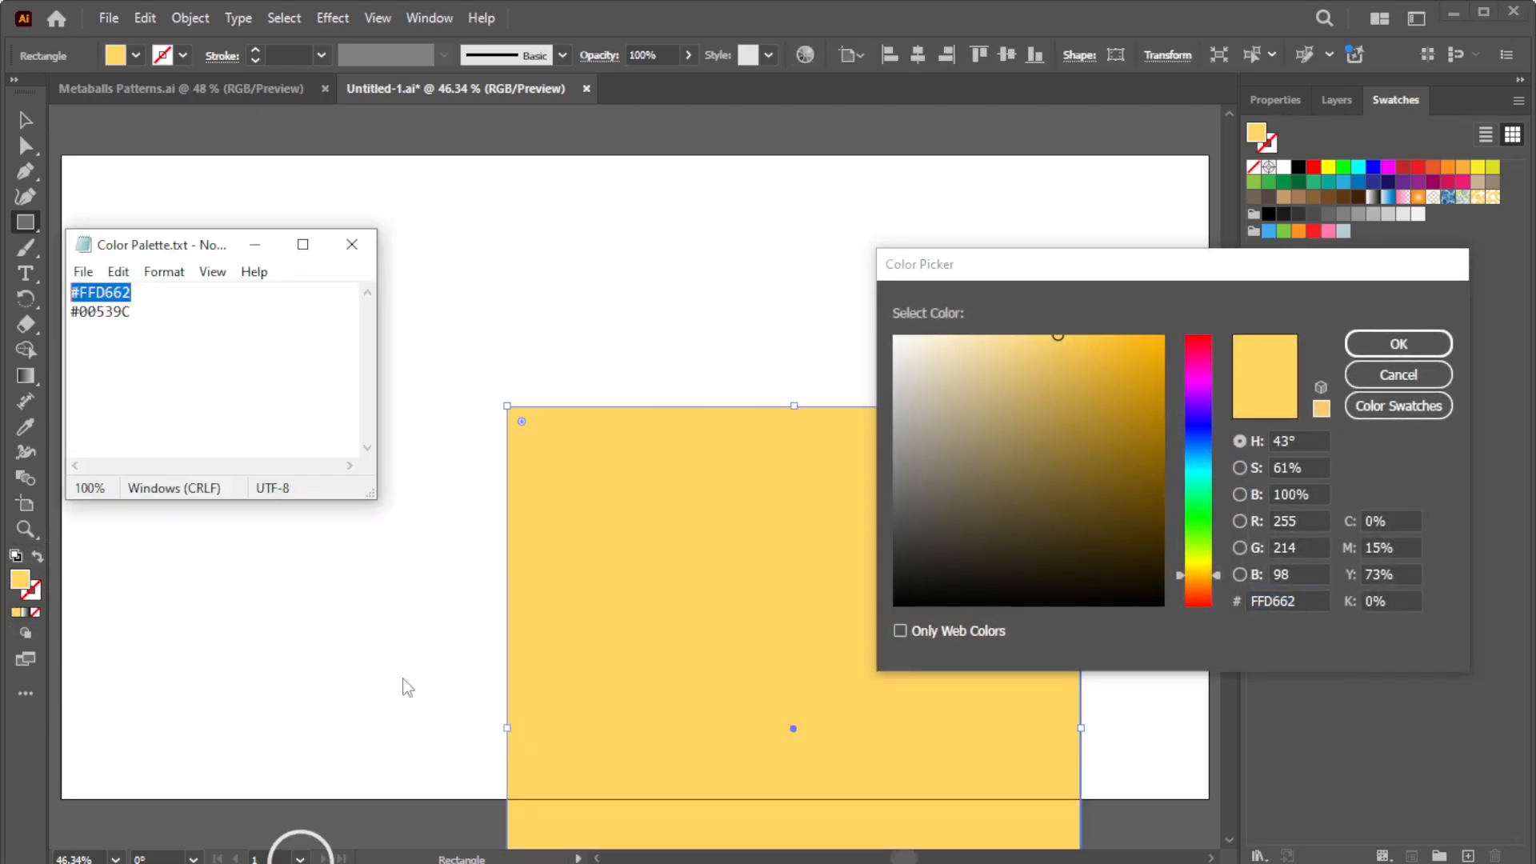
left_click_drag(160, 313, 70, 320)
key("ctrl+c")
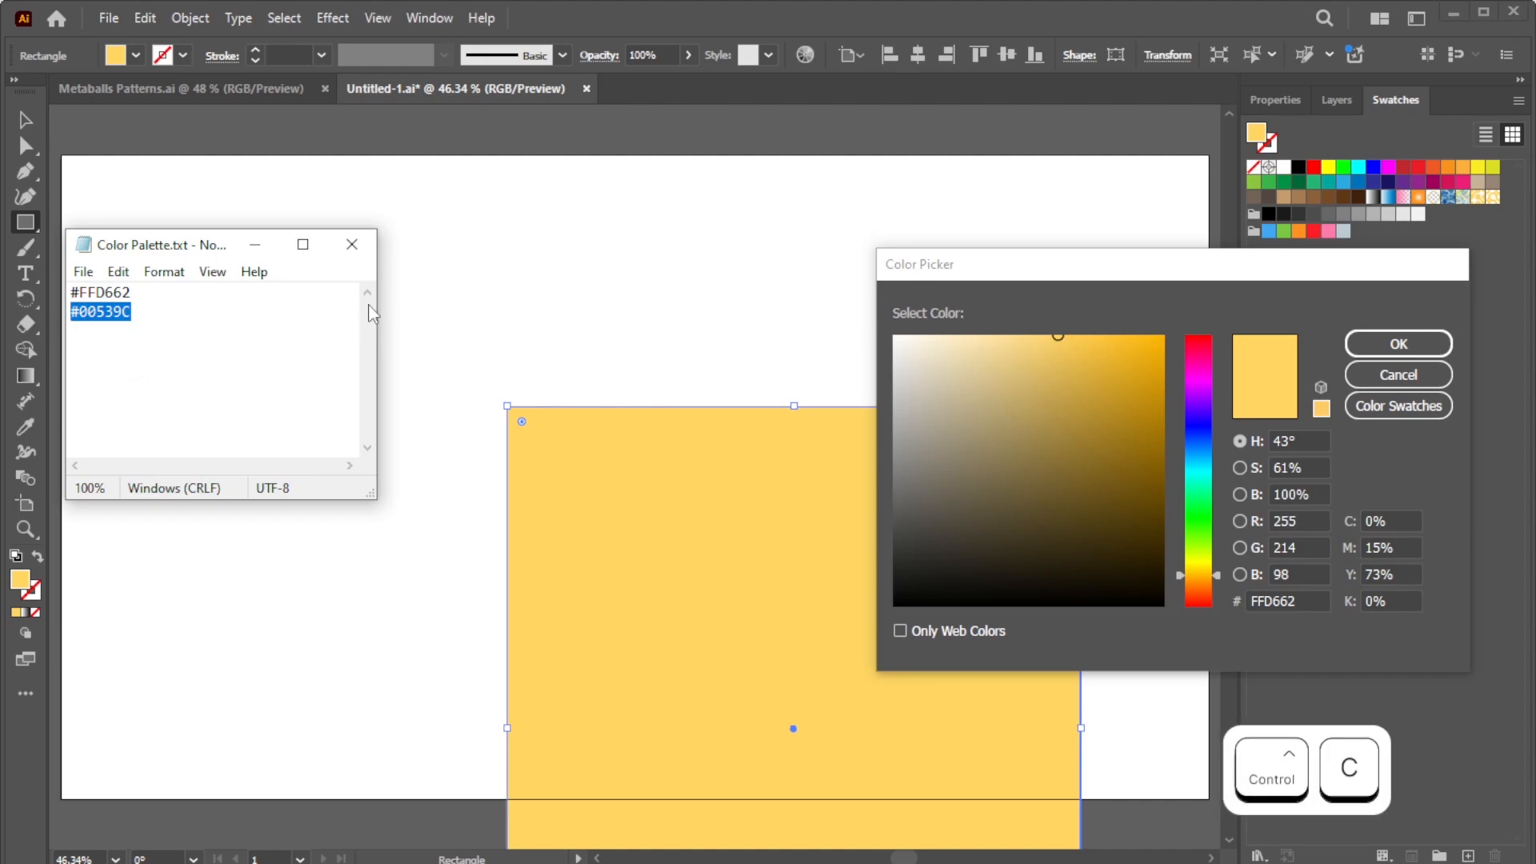
left_click(255, 244)
key("ctrl+v")
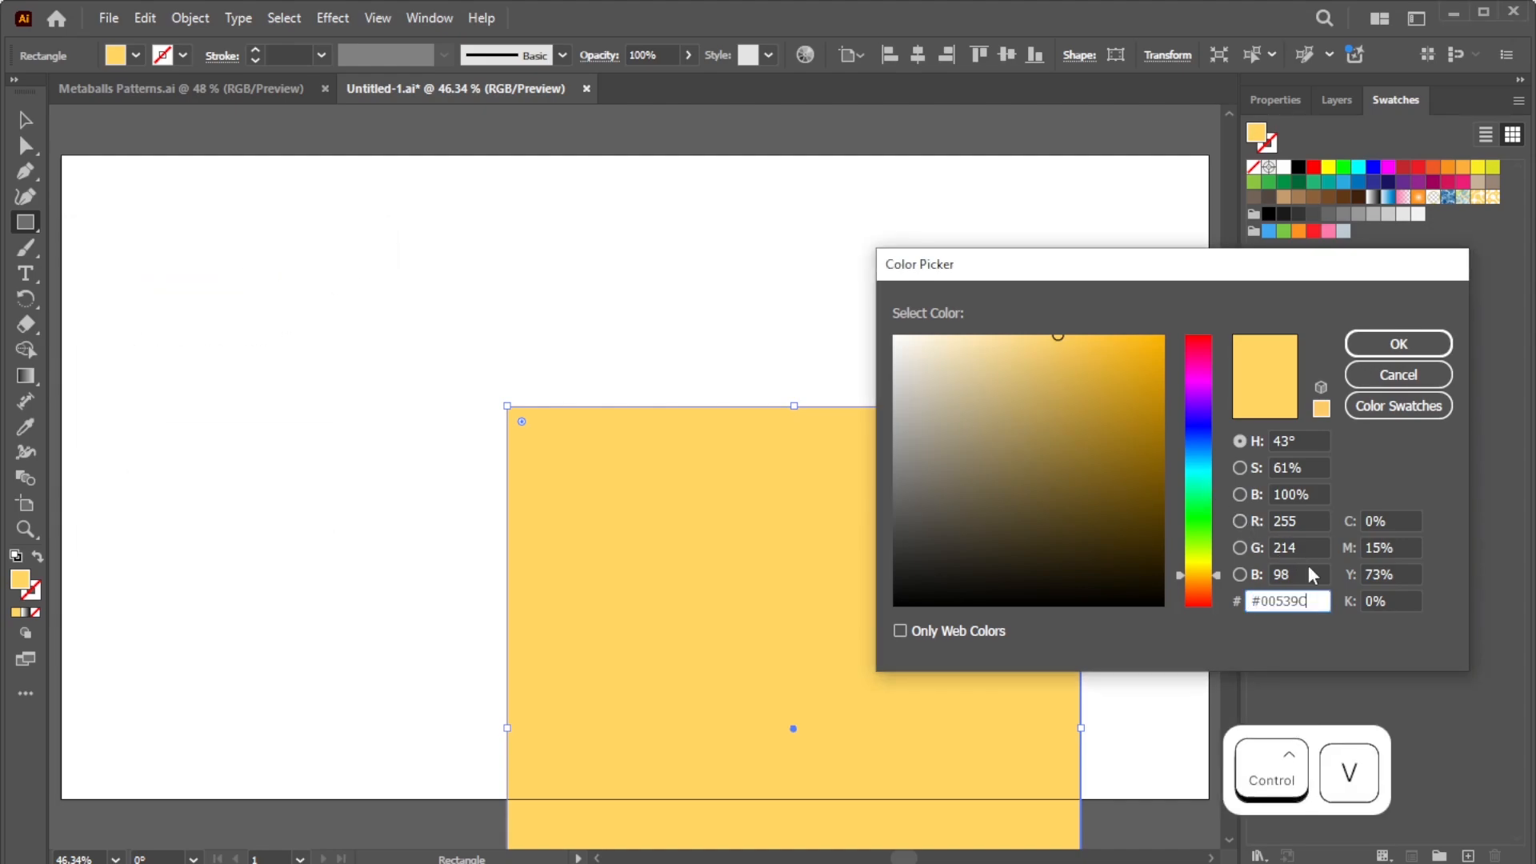
left_click(1379, 346)
Step: Place the blue rectangle on the left half, copy it flush right, and duplicate the left one again
key("v")
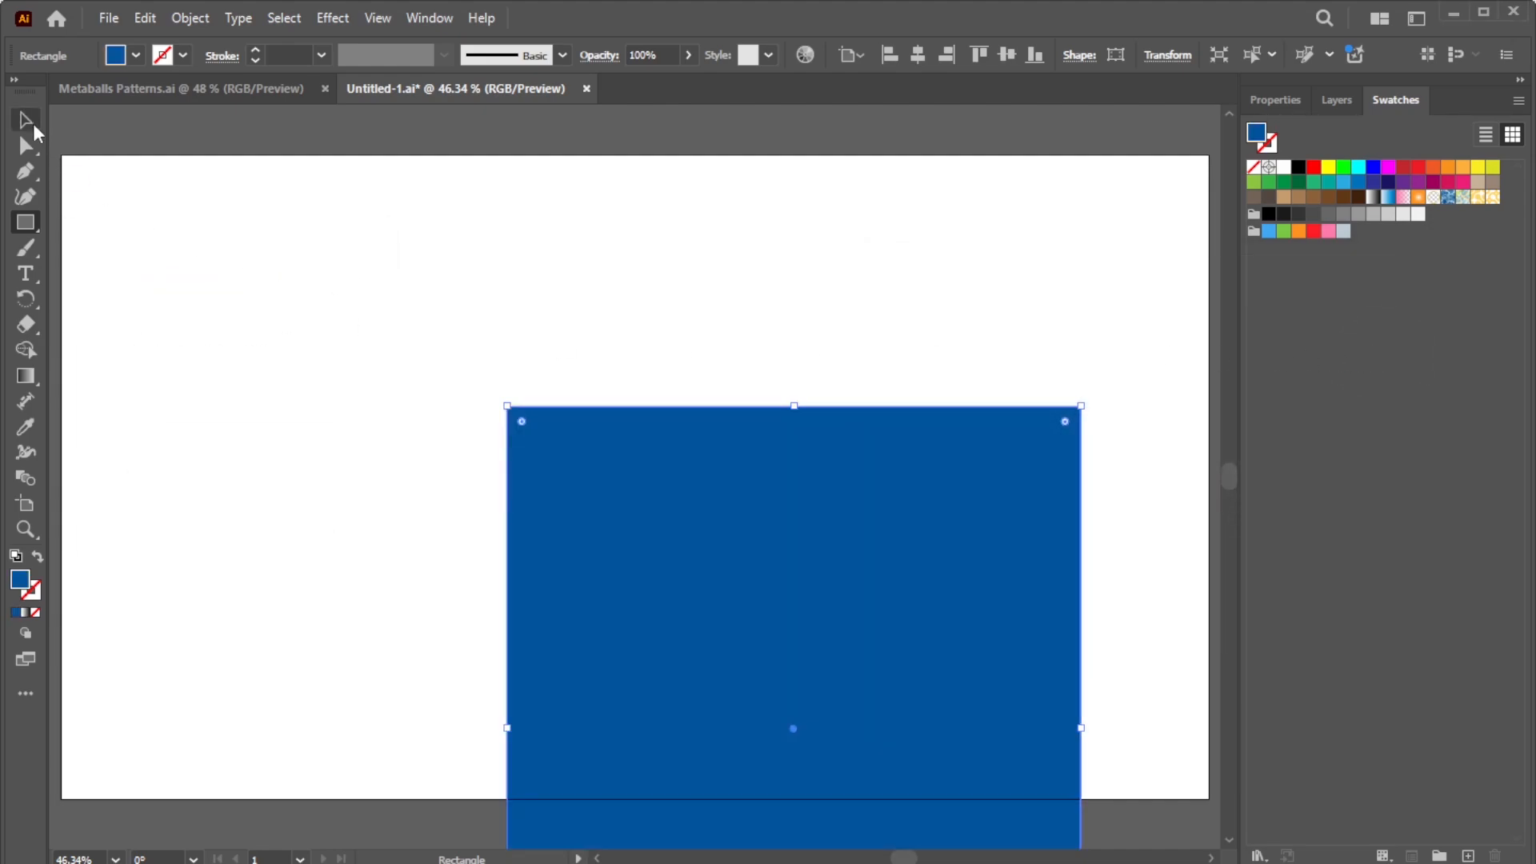
left_click_drag(621, 541, 314, 402)
left_click_drag(316, 405, 889, 414)
left_click(1273, 99)
left_click(1401, 519)
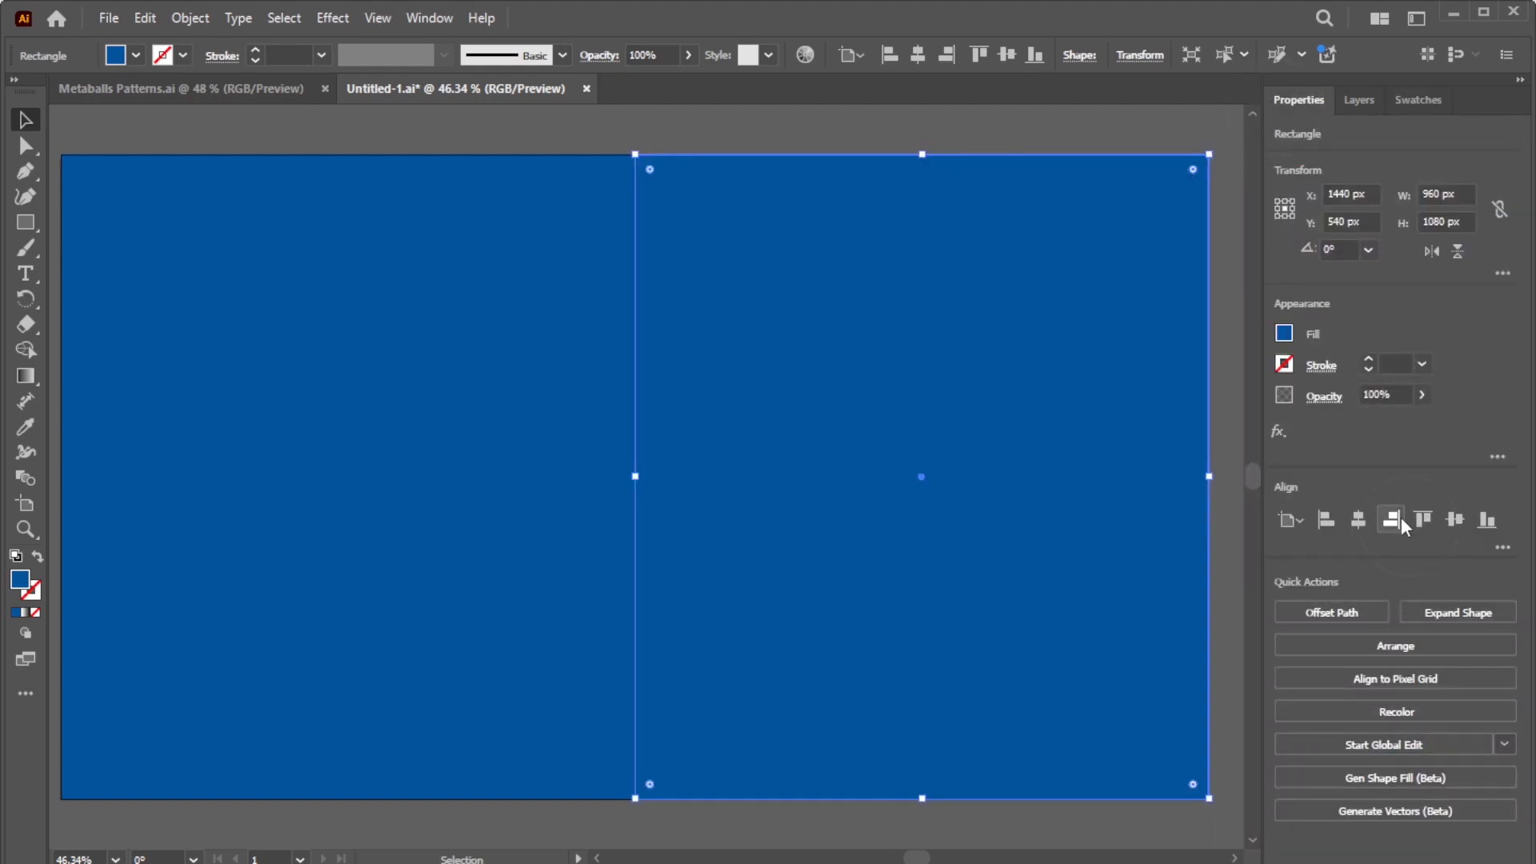
left_click_drag(538, 425, 569, 353)
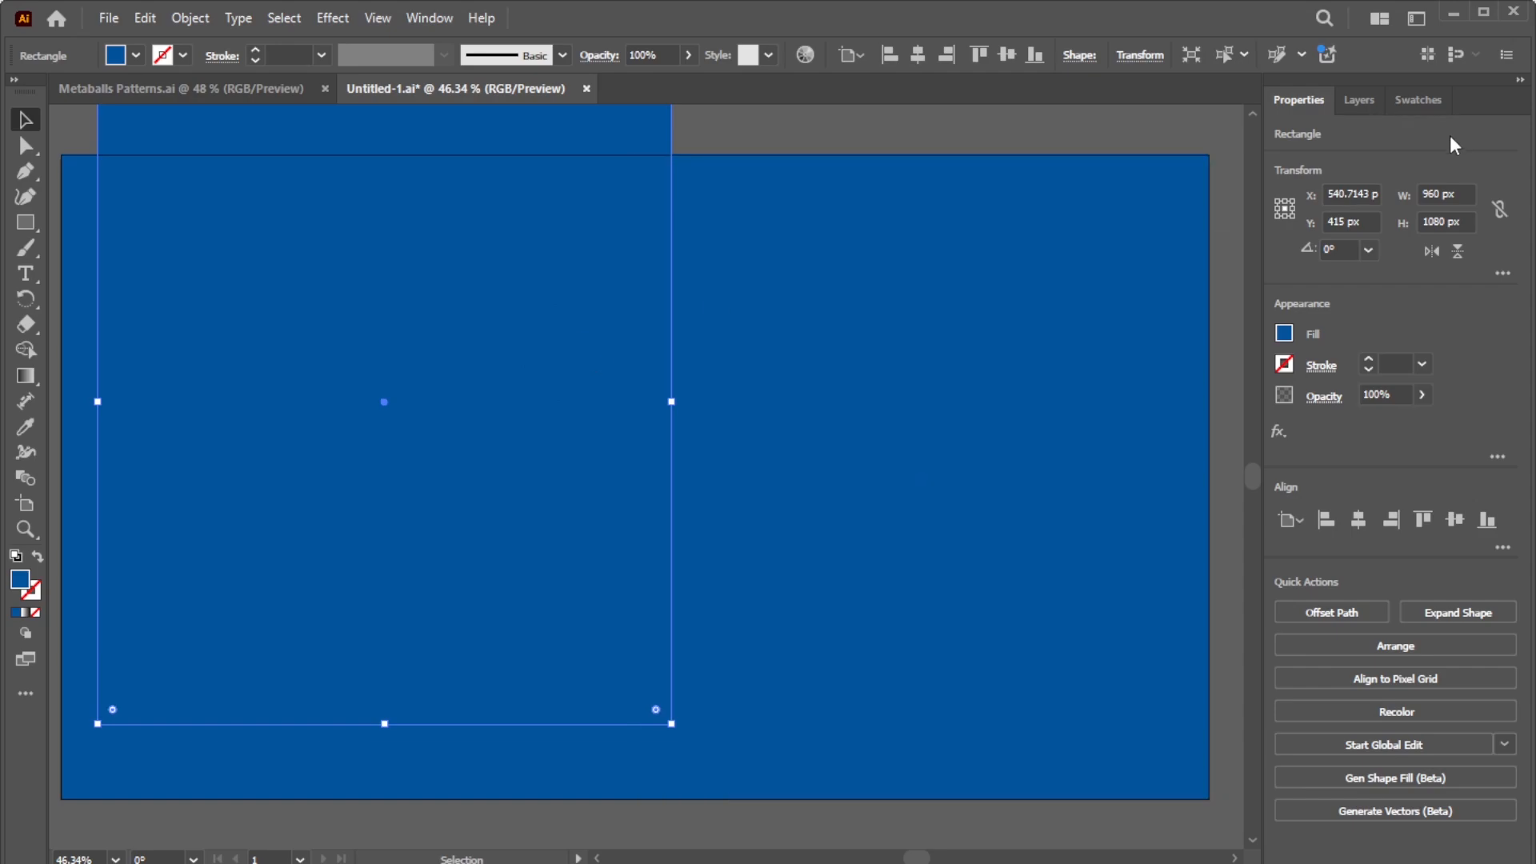
left_click(1428, 102)
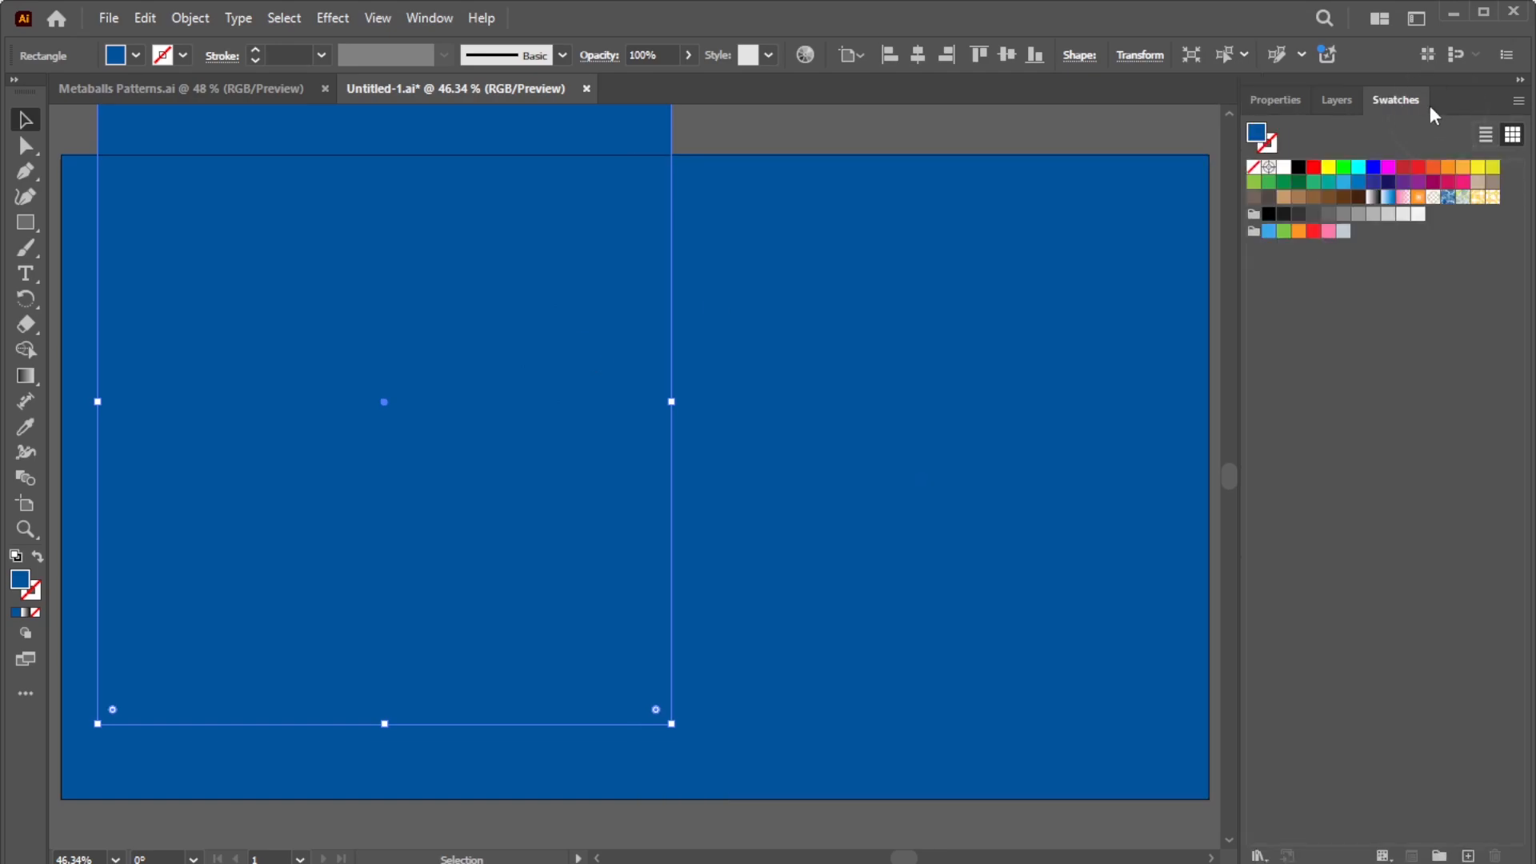
Step: Fill the left rectangle with the solid metaball pattern and a right-side copy with the newest pattern swatch
left_click(1478, 198)
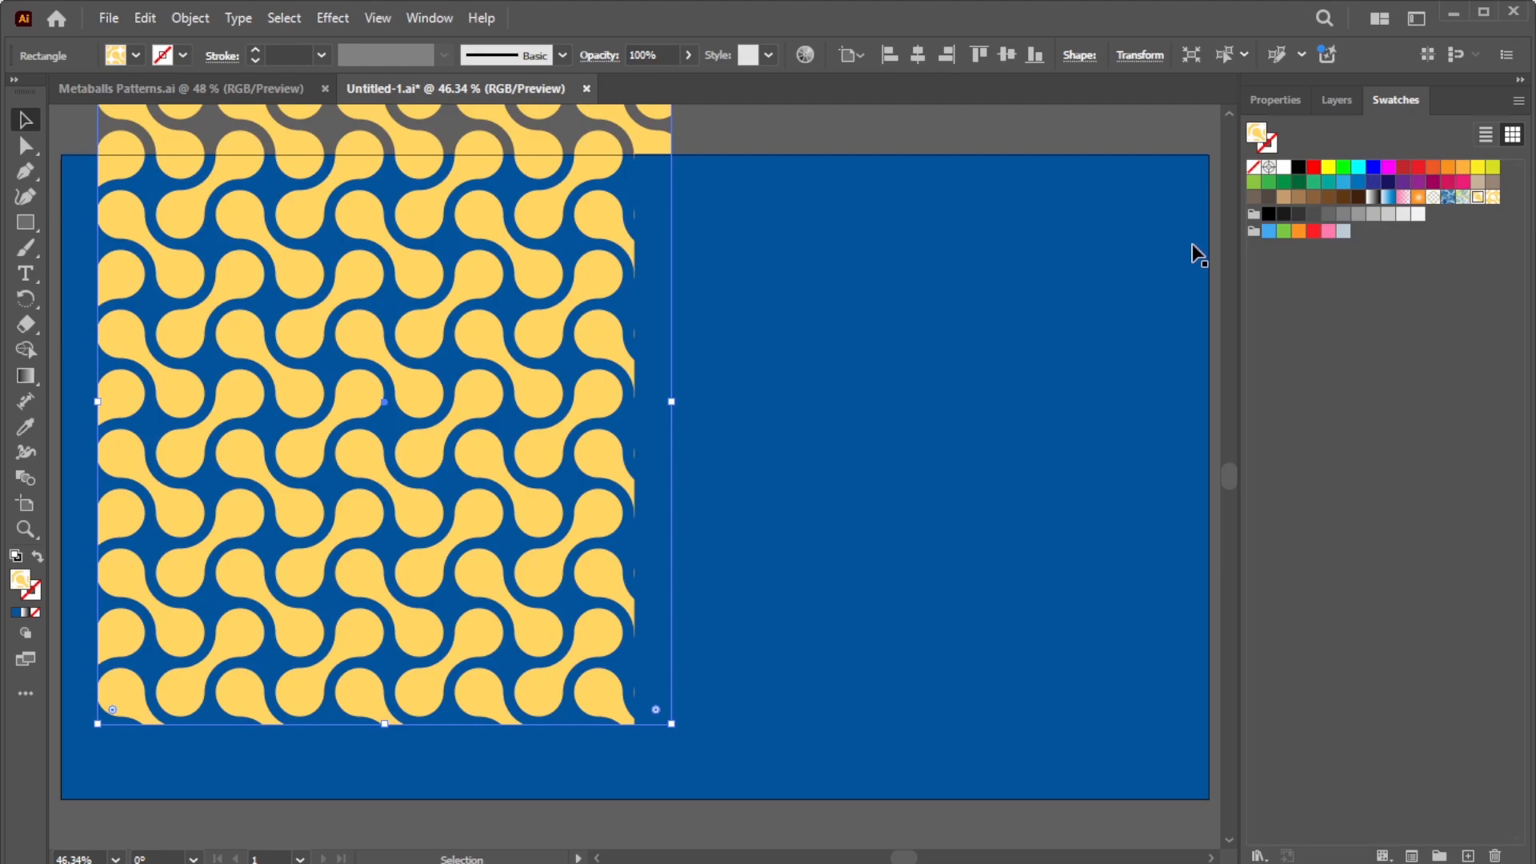
left_click_drag(994, 315, 1027, 276)
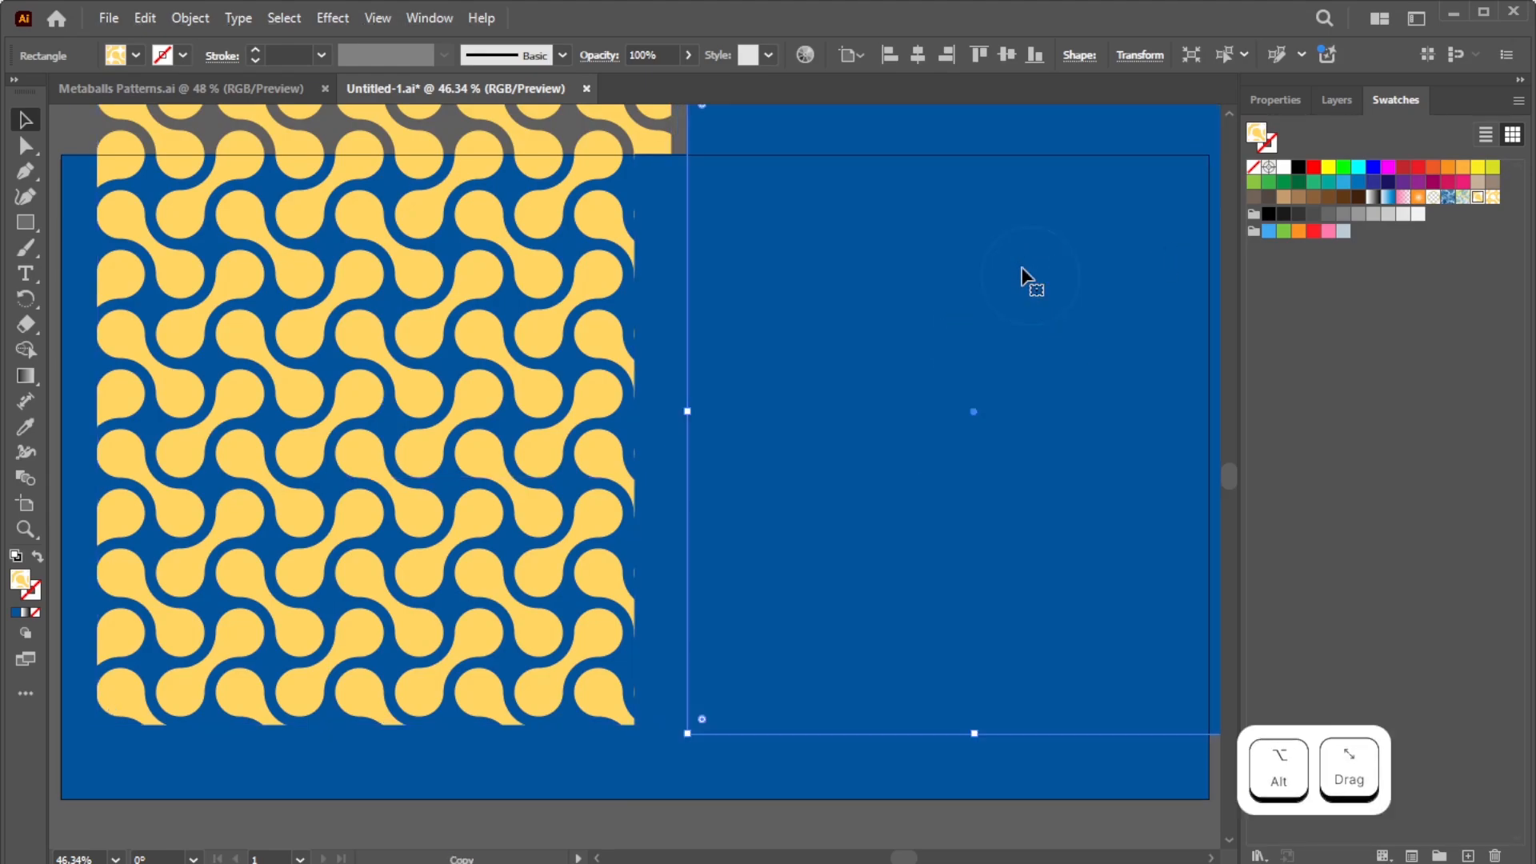
left_click(1492, 201)
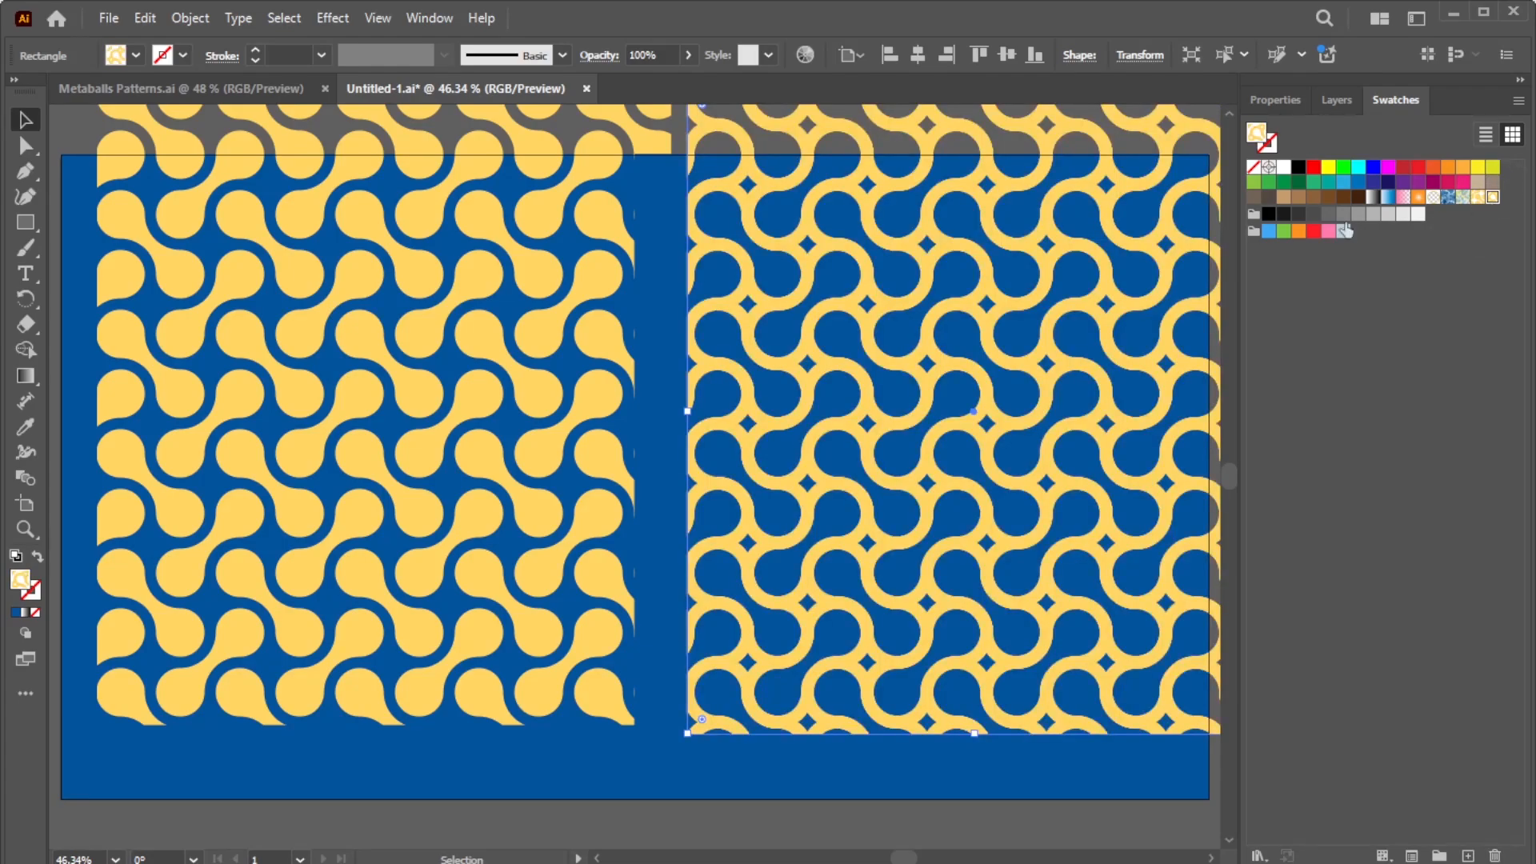
Step: Shift the pattern within the left panel and align the right panel right and vertically centred
left_click_drag(536, 392, 489, 475)
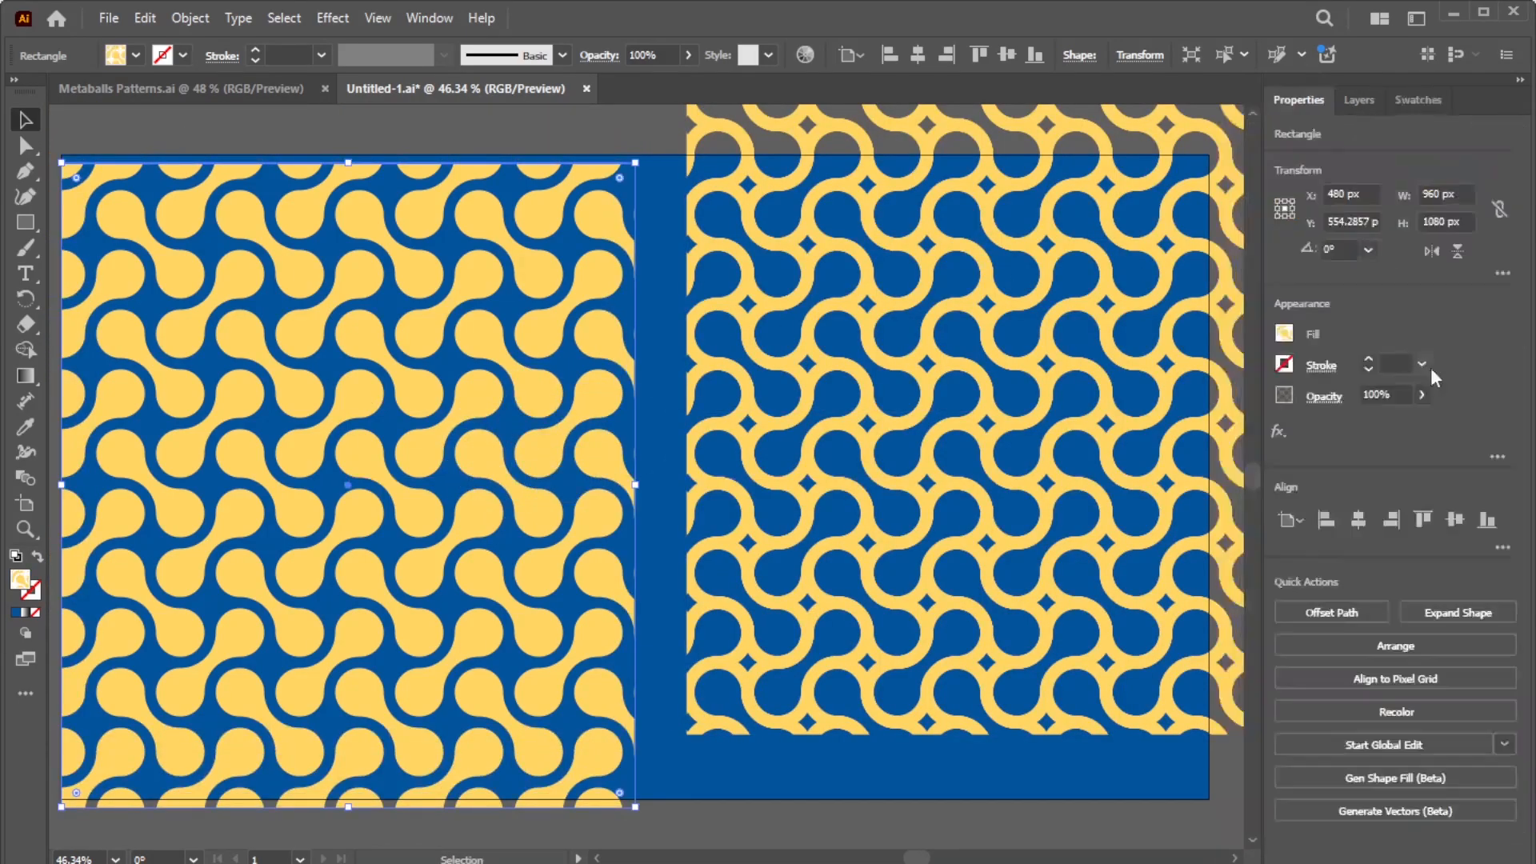
left_click(980, 343)
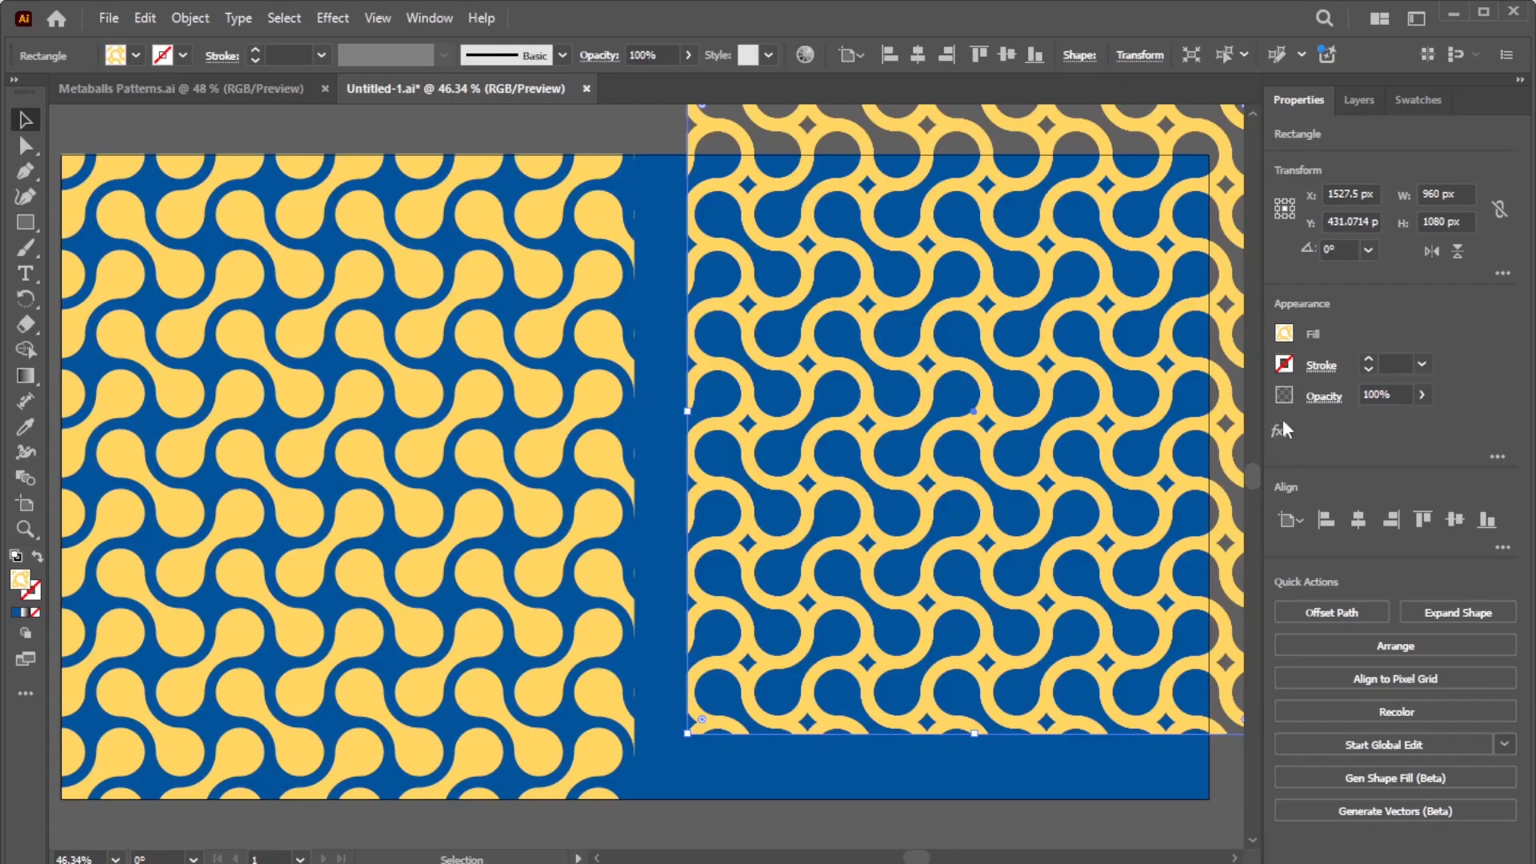
left_click(1390, 520)
left_click(1453, 520)
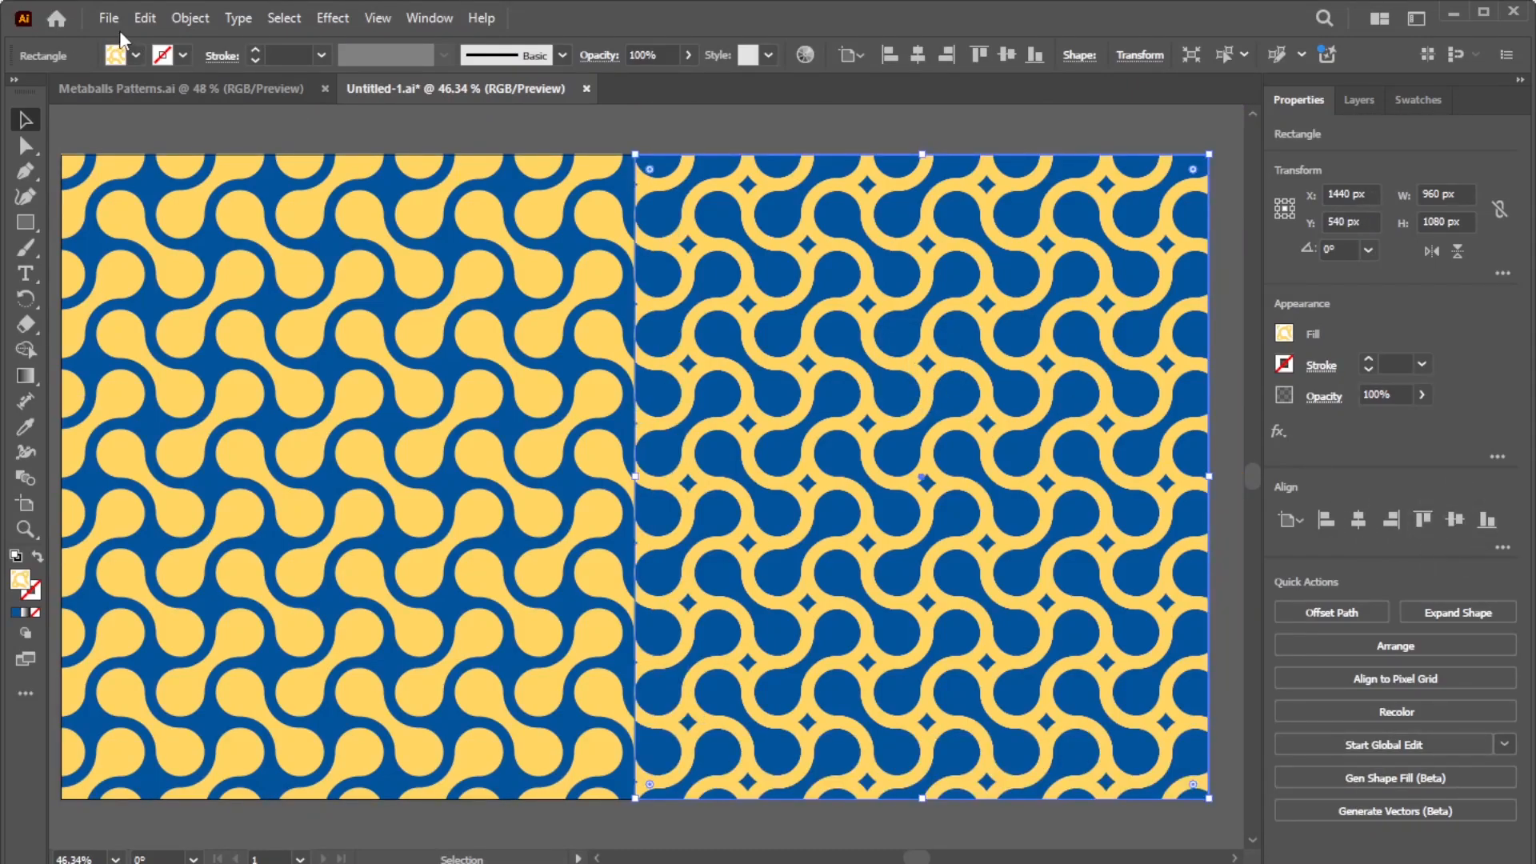
left_click(144, 18)
mouse_move(224, 414)
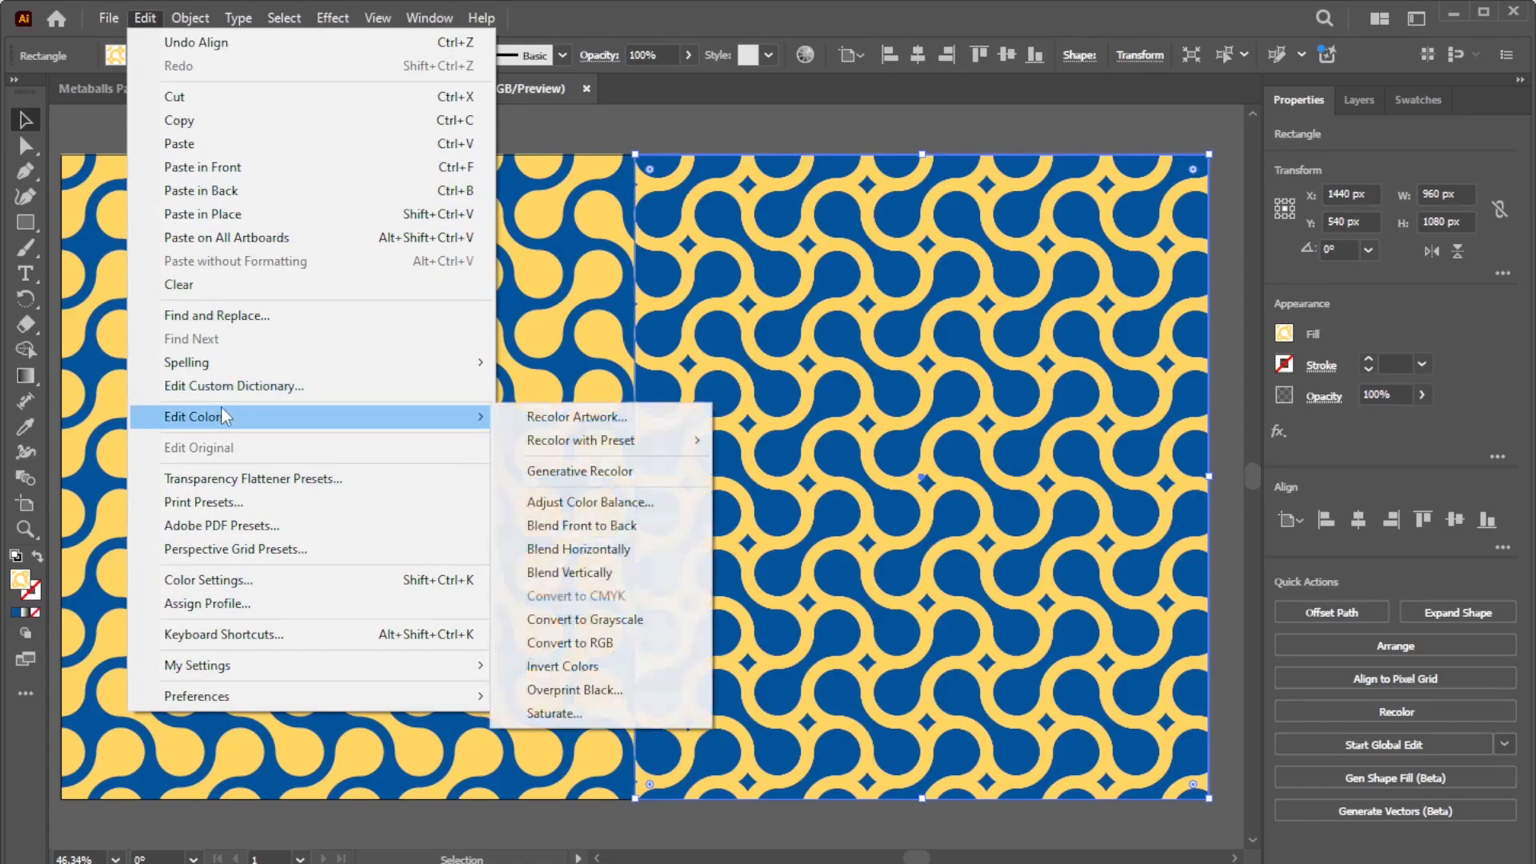
left_click(560, 416)
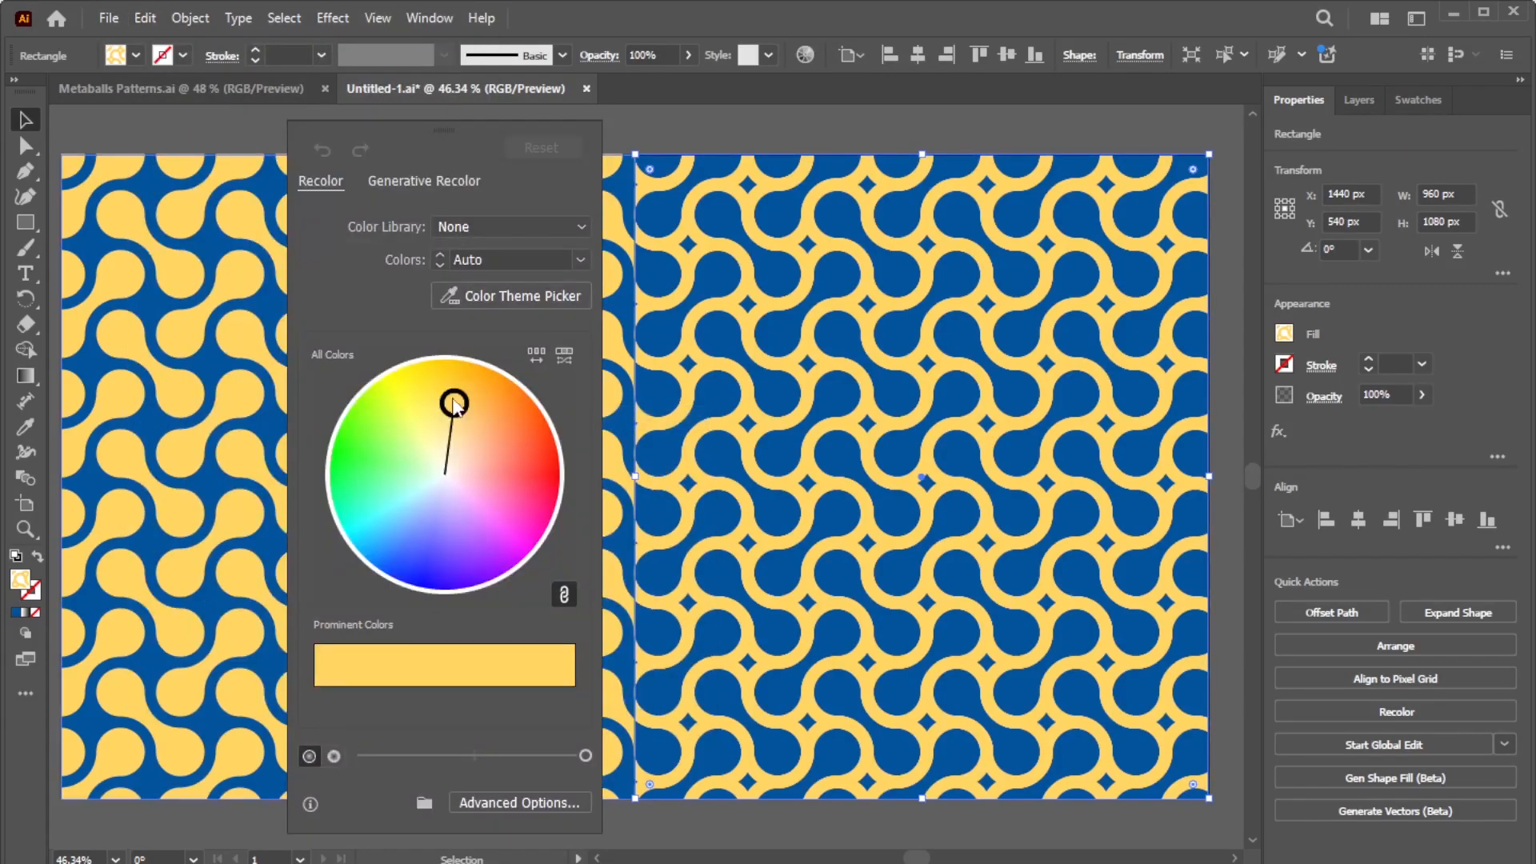
left_click_drag(454, 405, 529, 433)
key("ctrl+z")
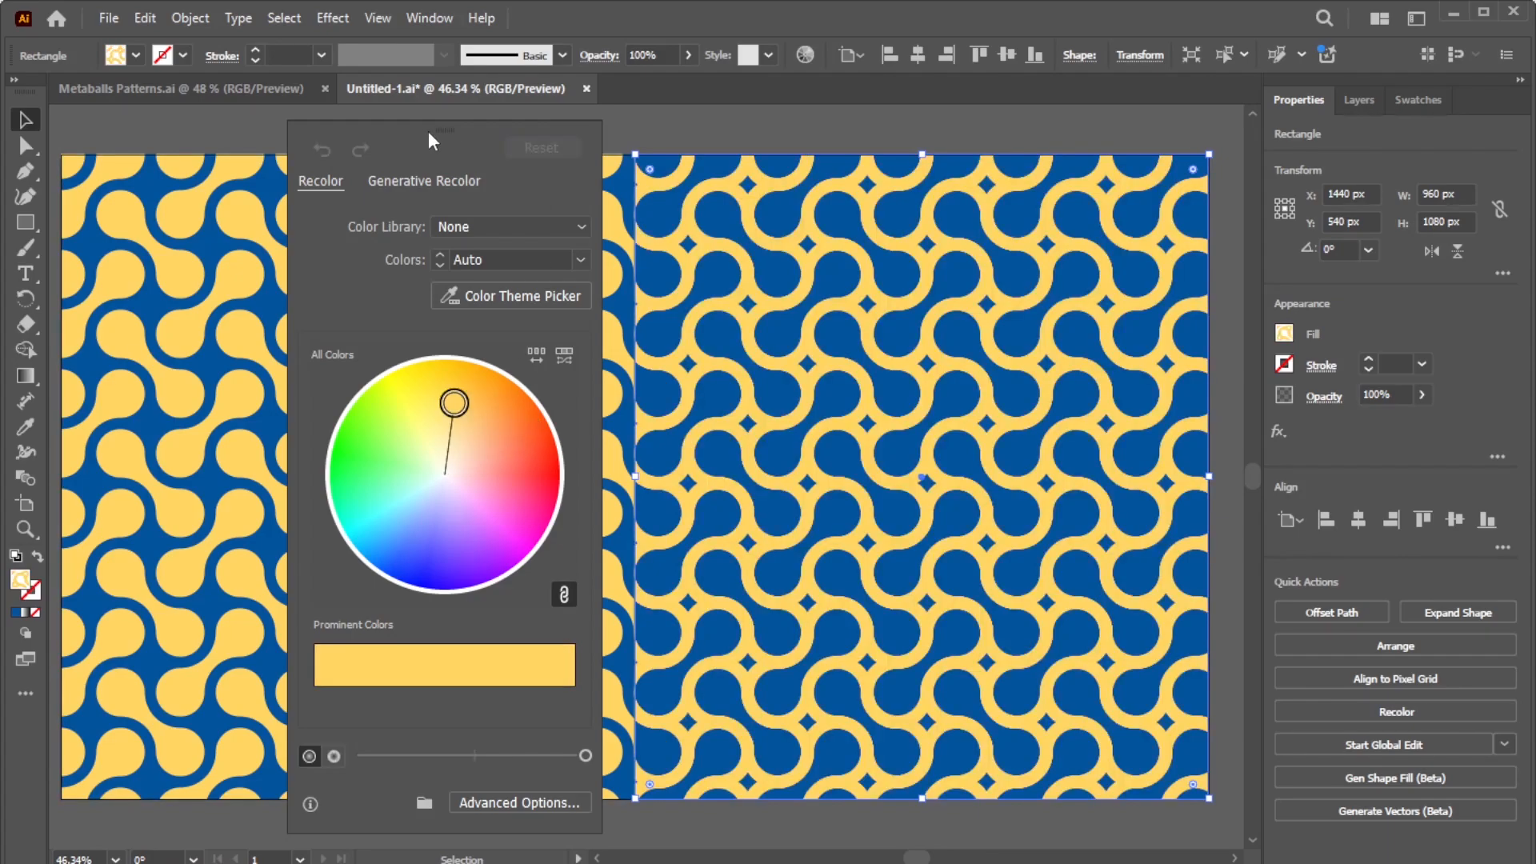
left_click_drag(442, 129, 525, 139)
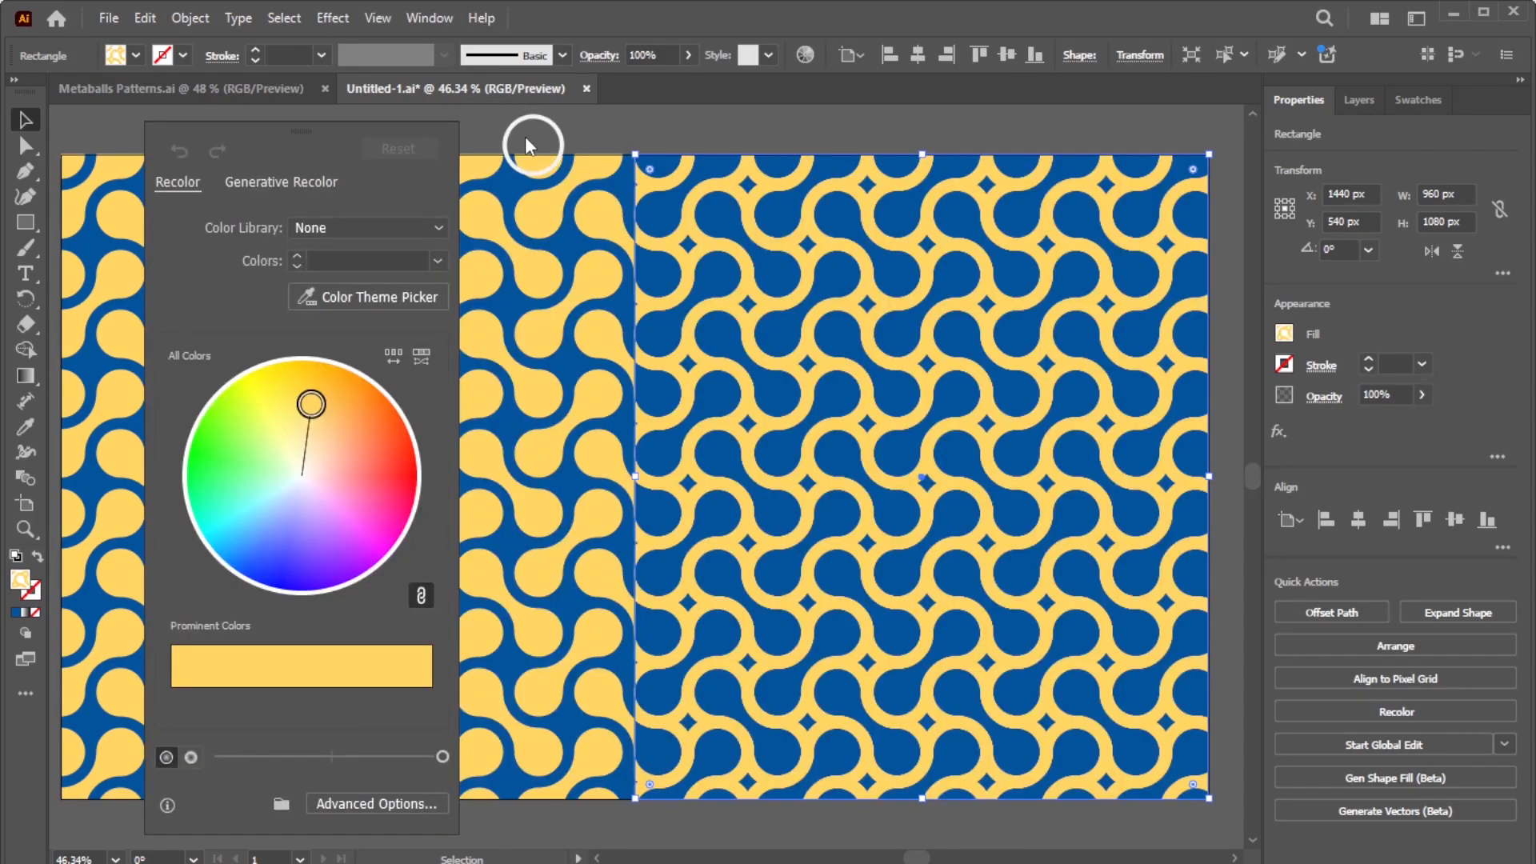
left_click(731, 141)
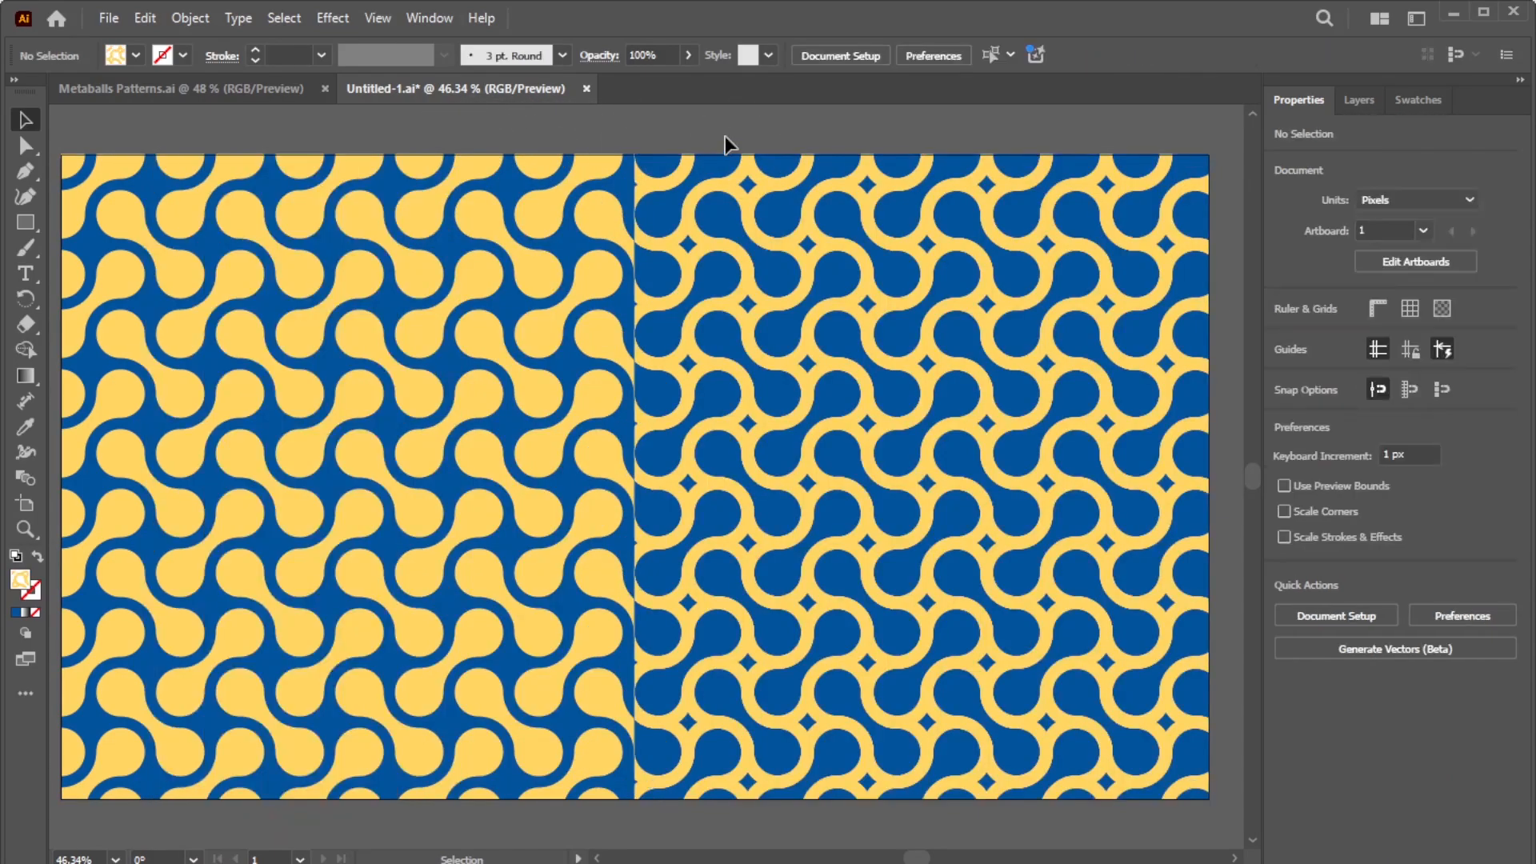
left_click_drag(412, 343, 378, 318)
left_click_drag(808, 343, 884, 335)
key("ctrl+z")
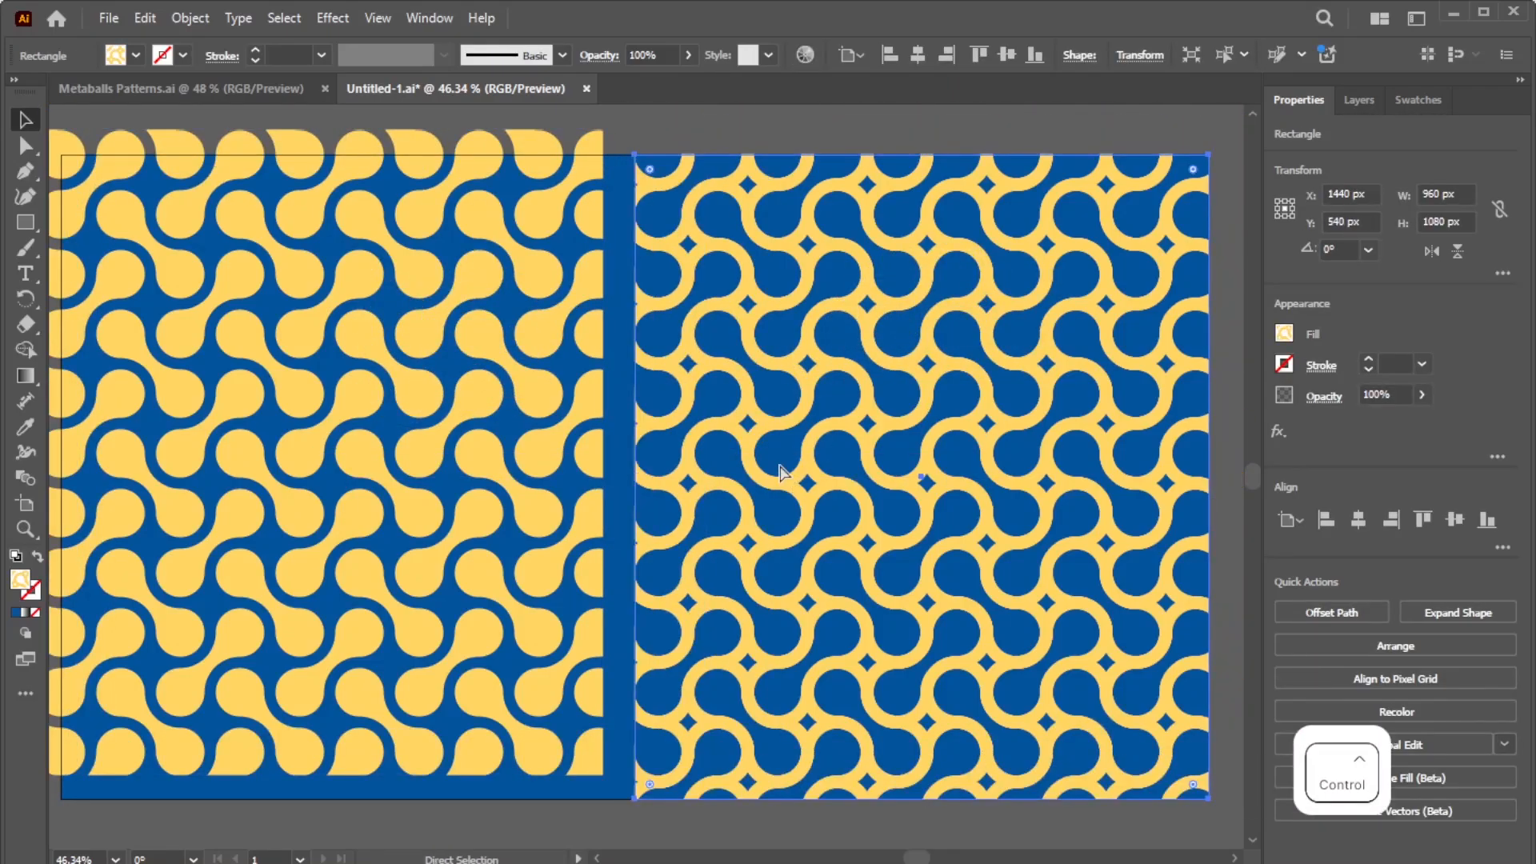
key("ctrl+z")
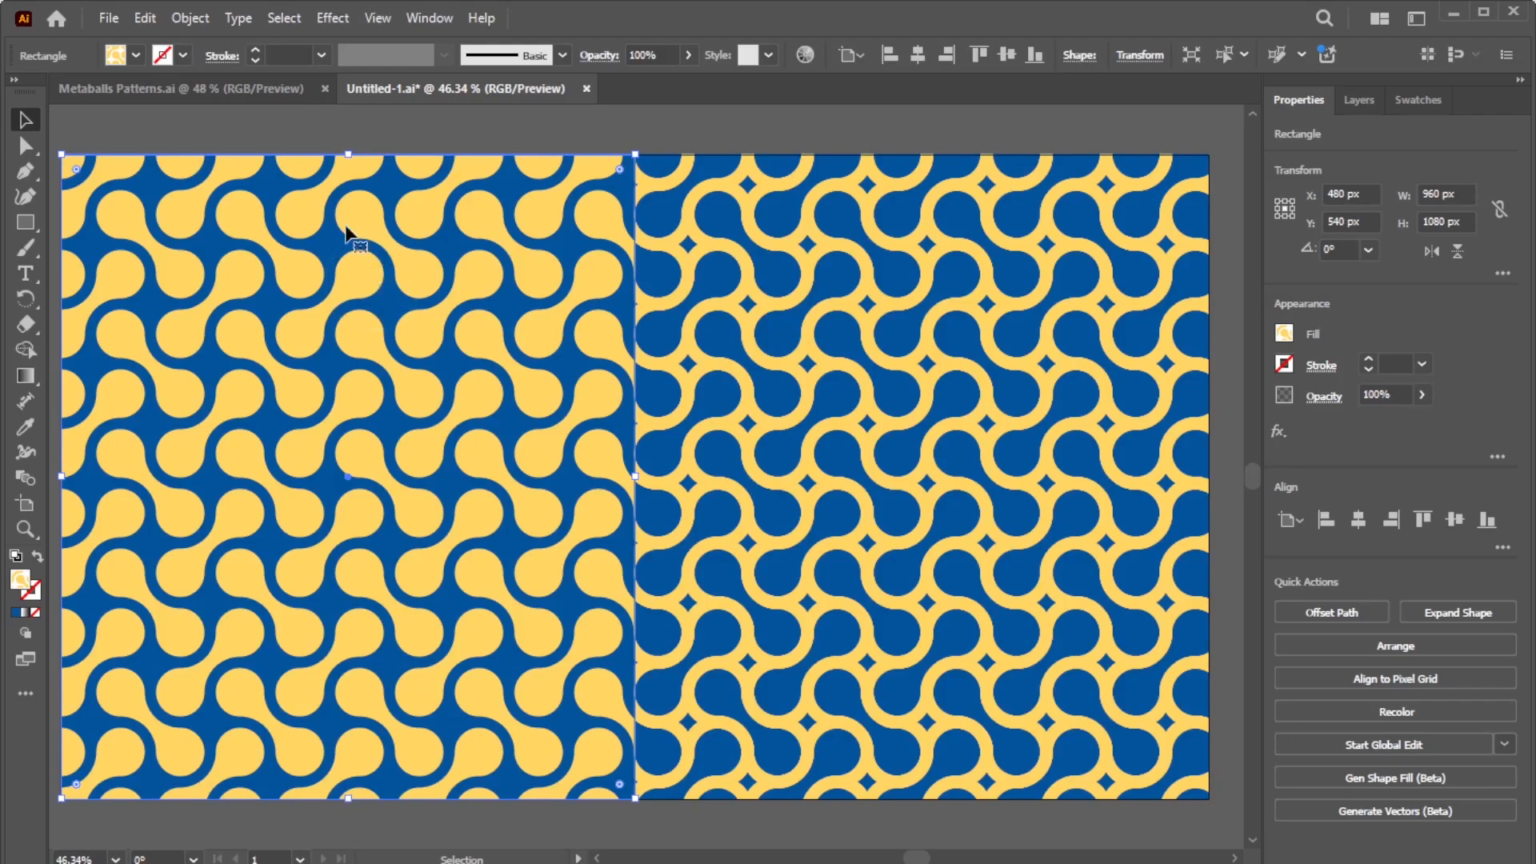
left_click(192, 17)
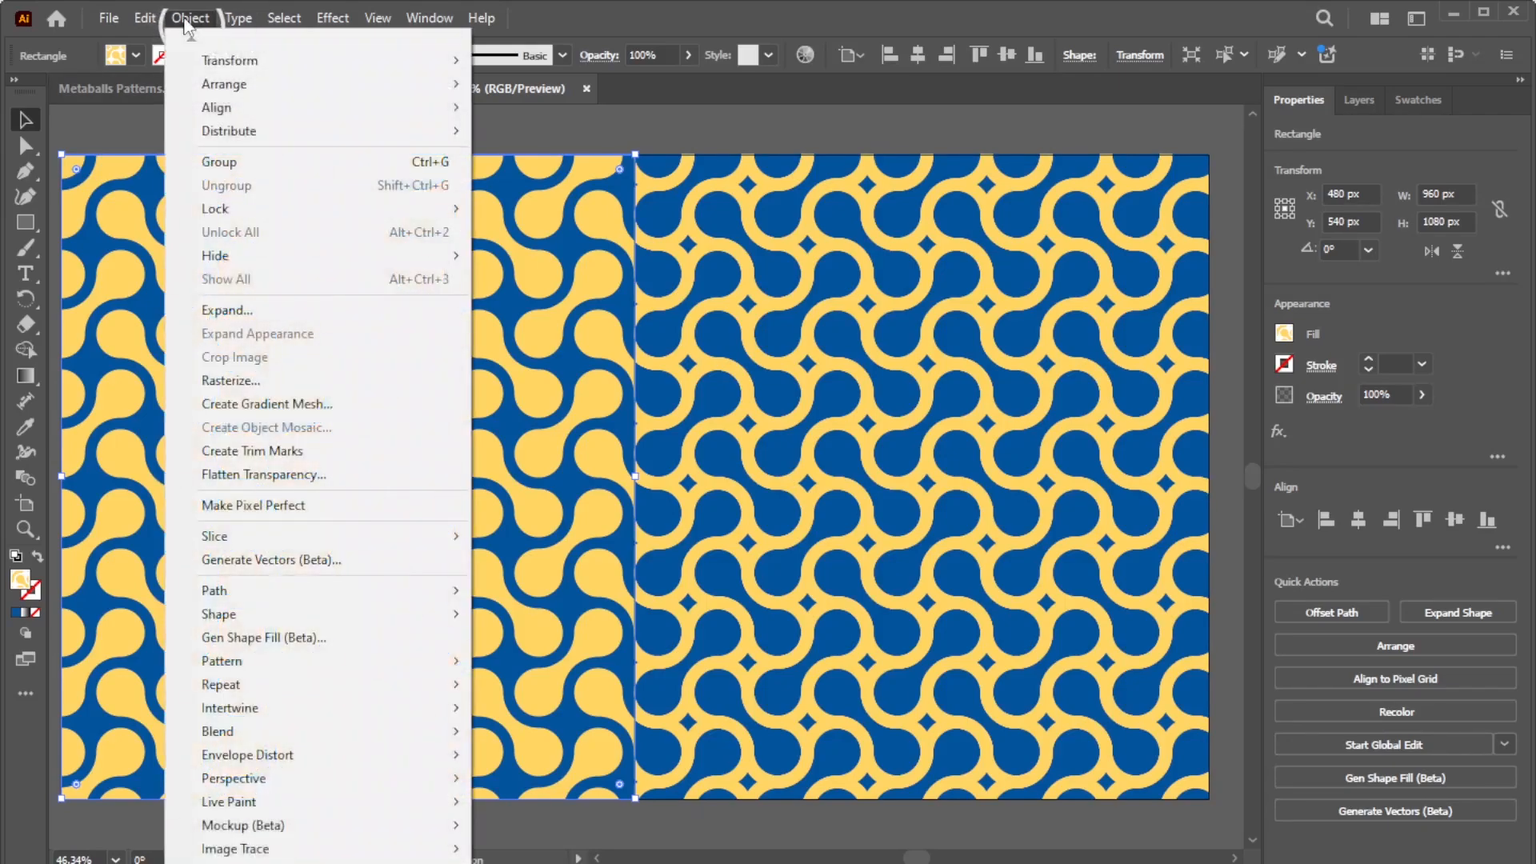
left_click(228, 311)
left_click(715, 592)
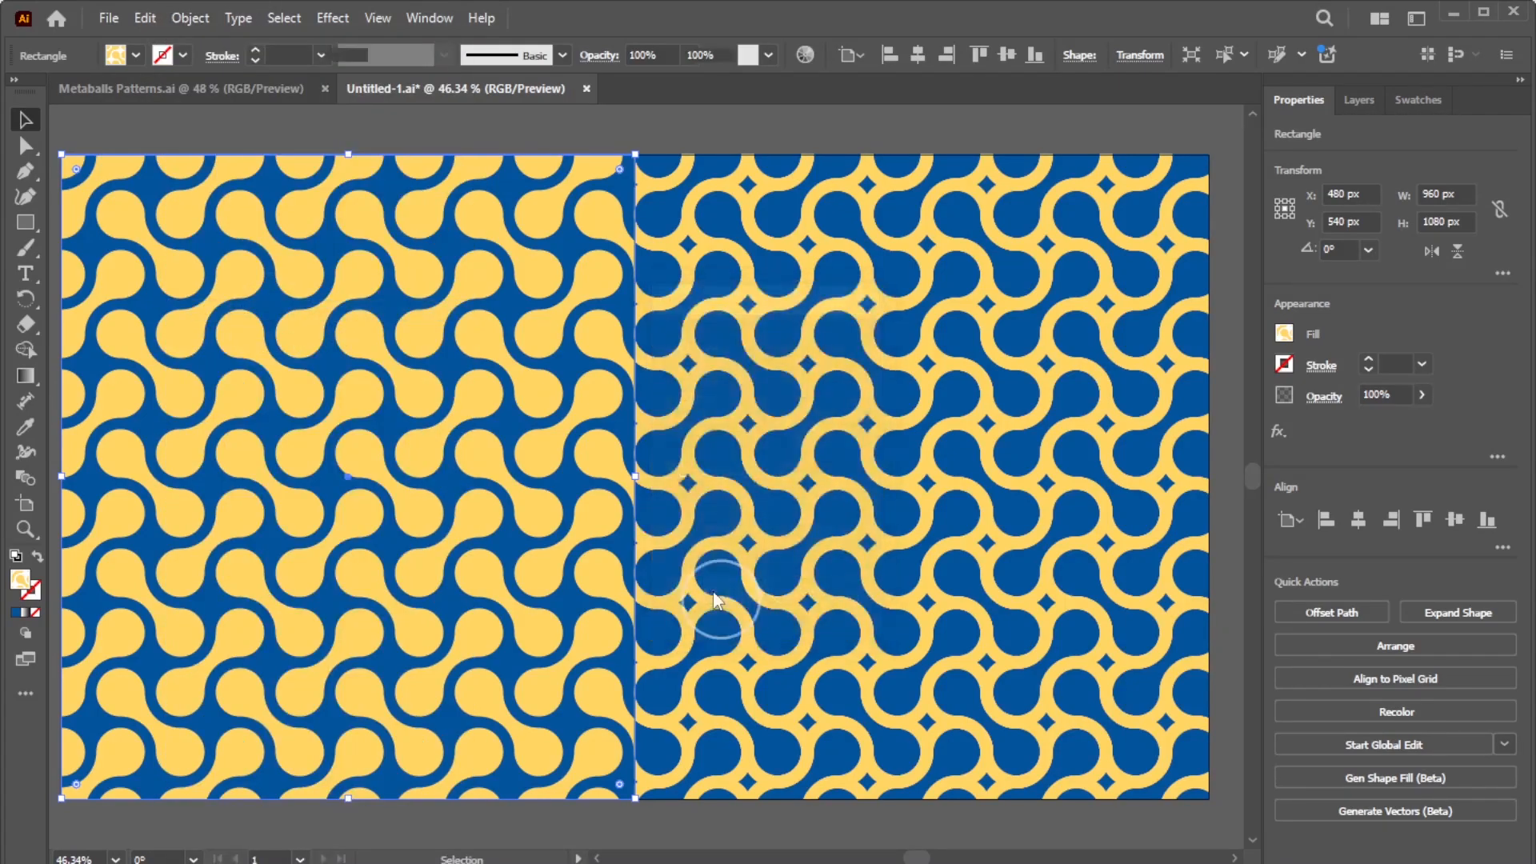
mouse_move(472, 308)
left_mouse_down()
mouse_move(484, 276)
mouse_move(468, 268)
mouse_move(408, 332)
mouse_move(469, 318)
mouse_move(464, 300)
left_mouse_up()
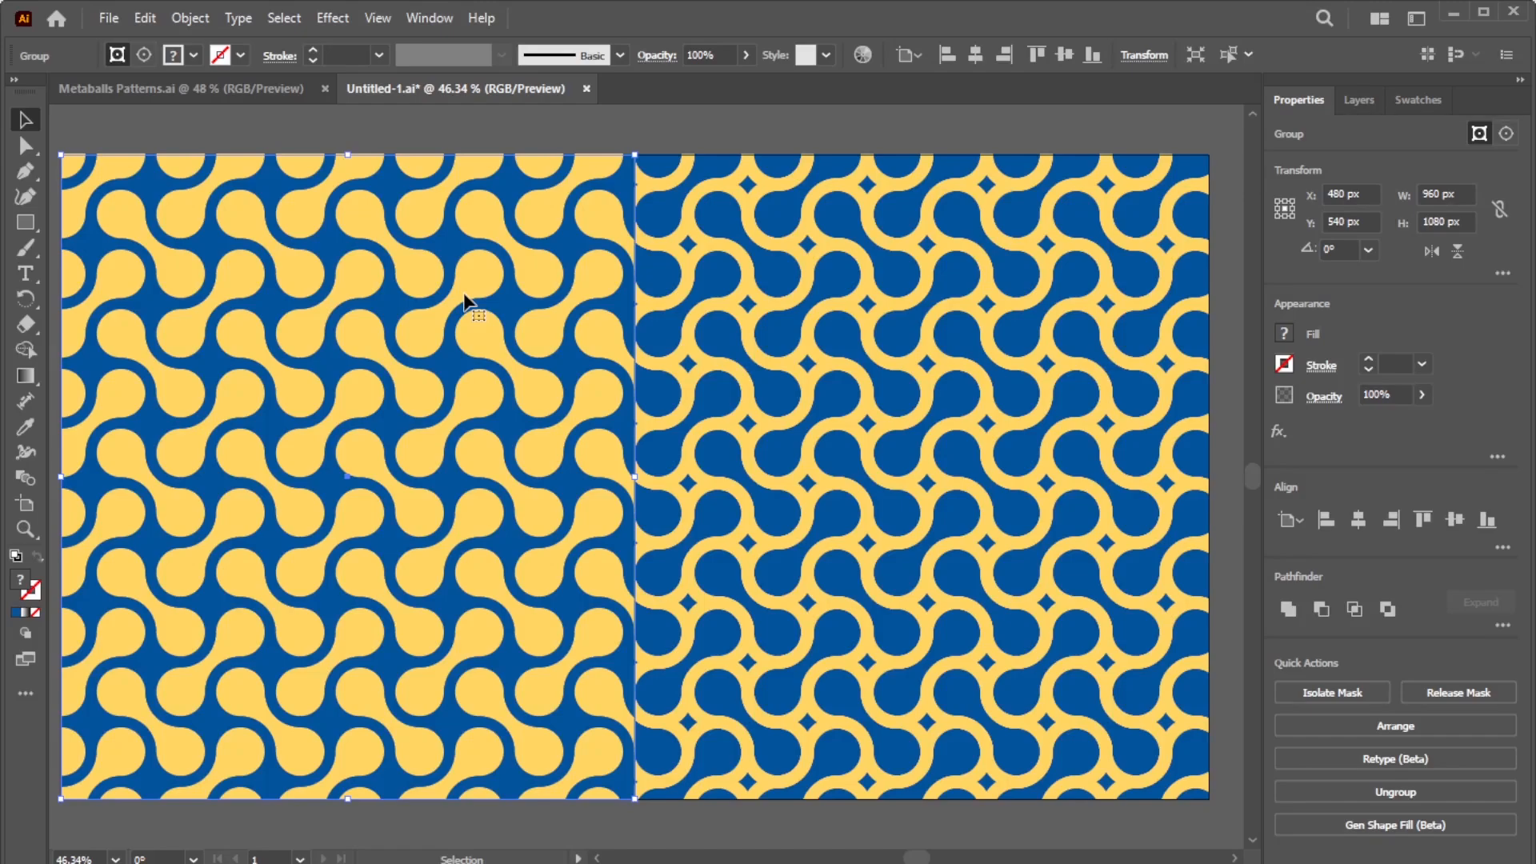
key("ctrl+z")
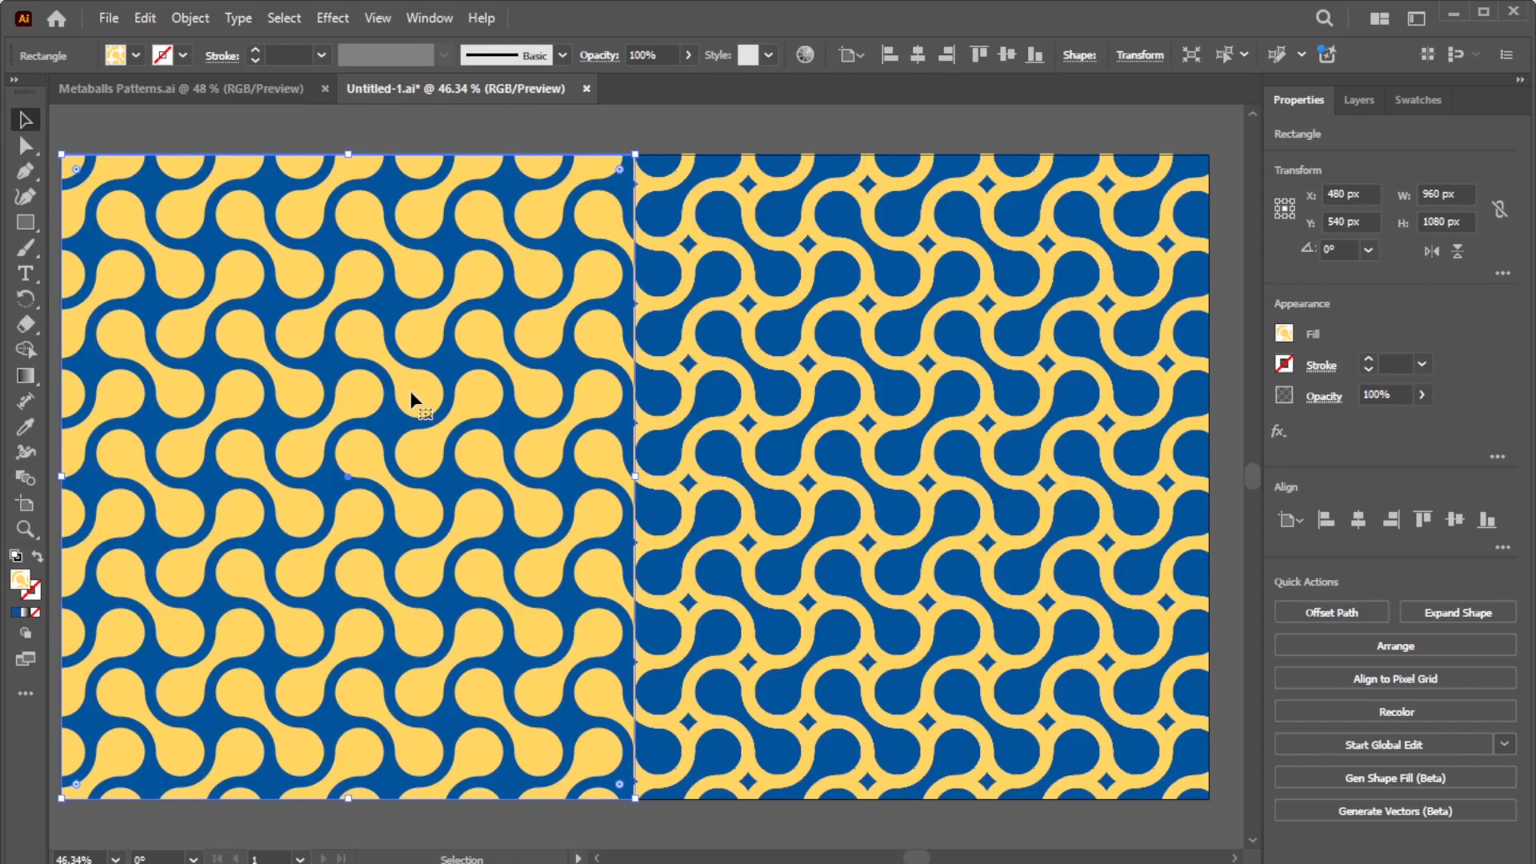
Step: Rasterize the left pattern panel with Object > Rasterize at the default settings
left_click(190, 19)
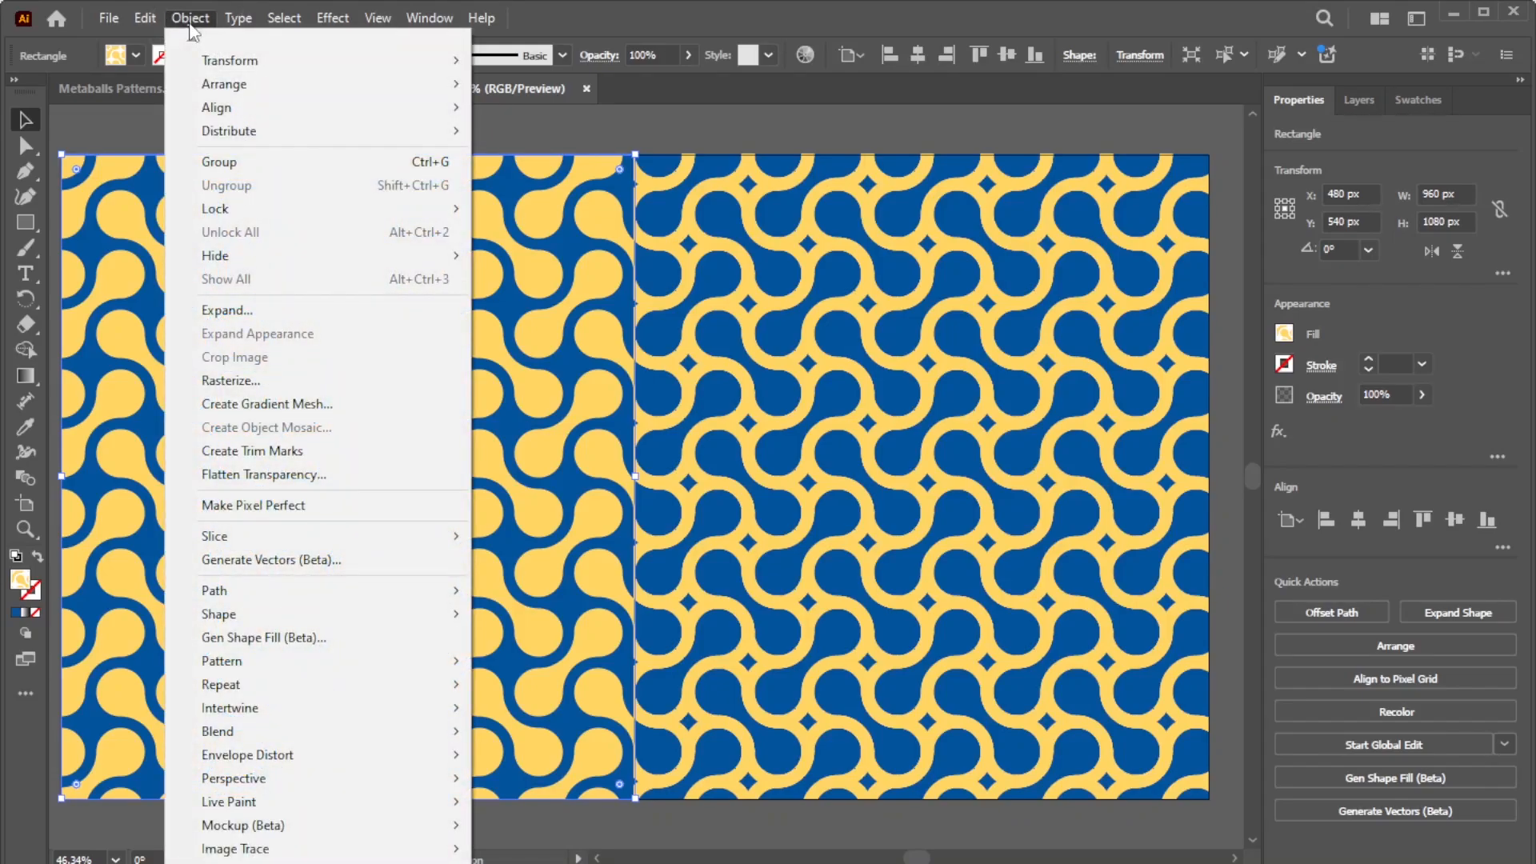
left_click(220, 379)
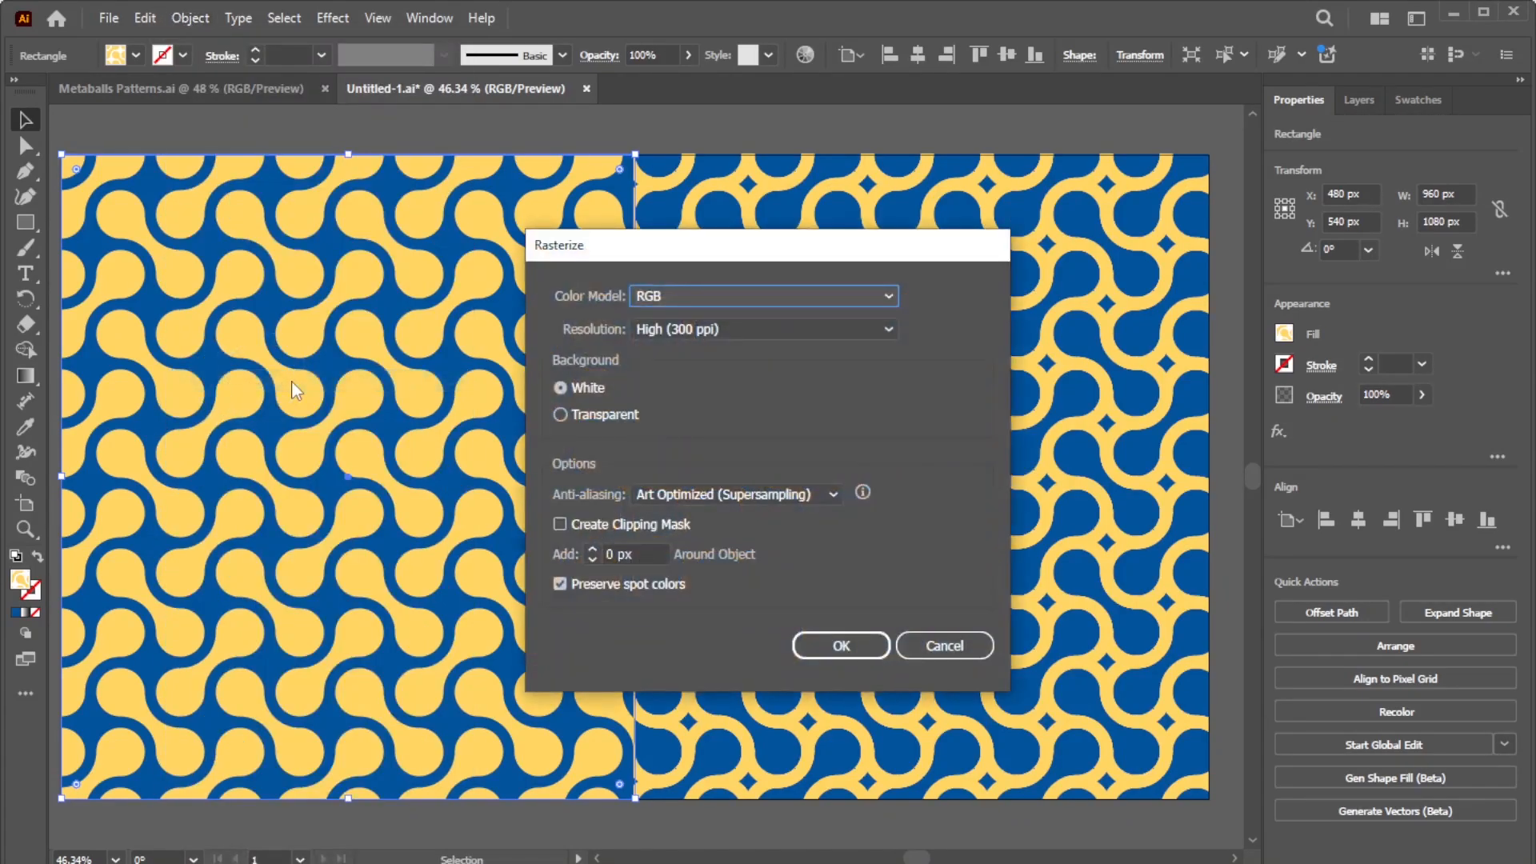
left_click(841, 646)
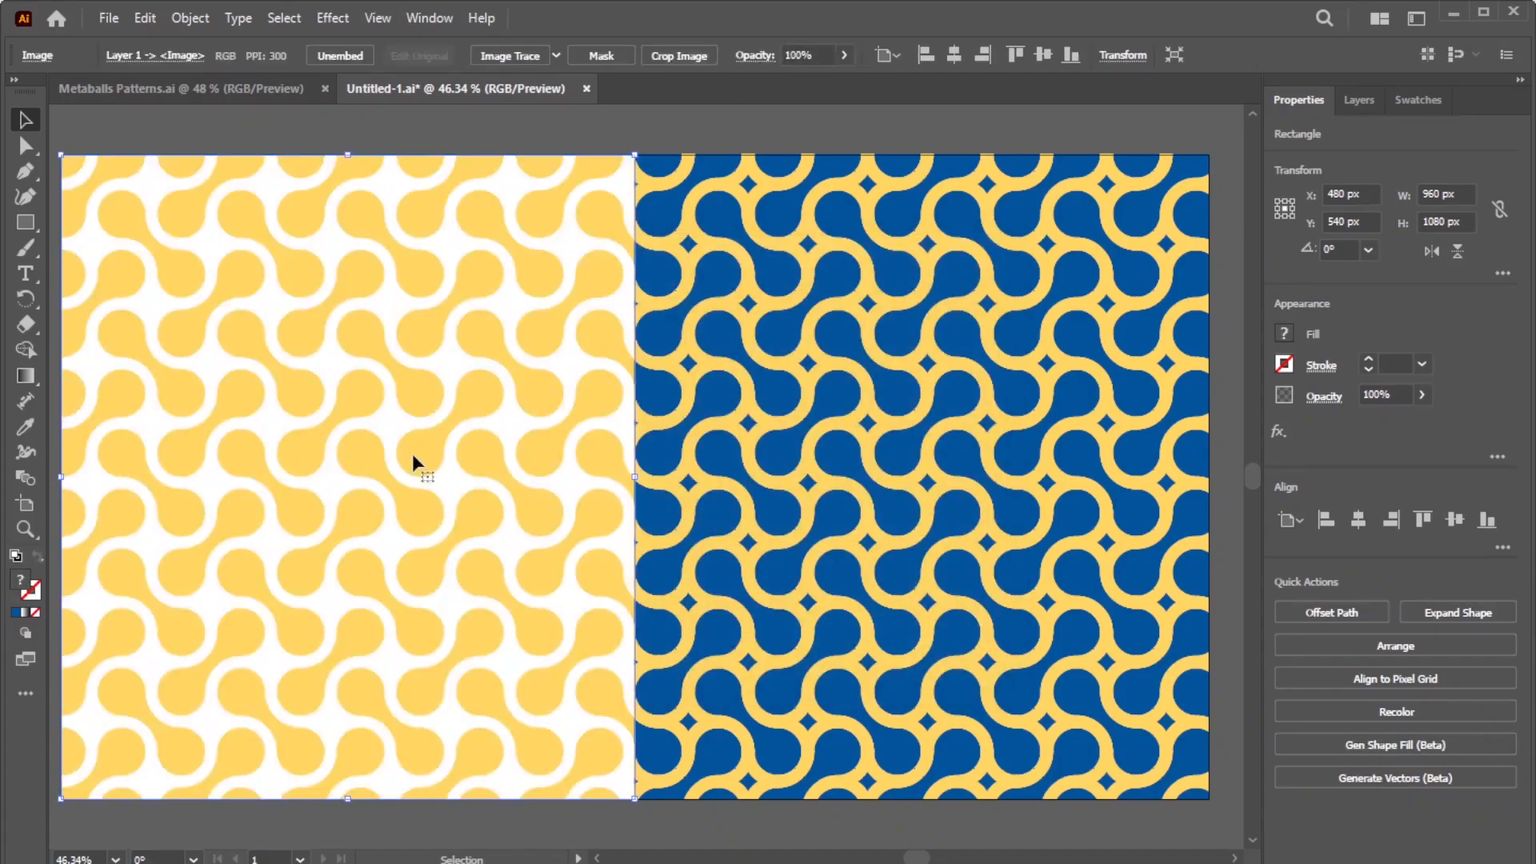
Step: Image-trace the rasterized panel with the 3 Colors preset, accepting the slow-tracing warning
left_click(555, 60)
left_click(575, 176)
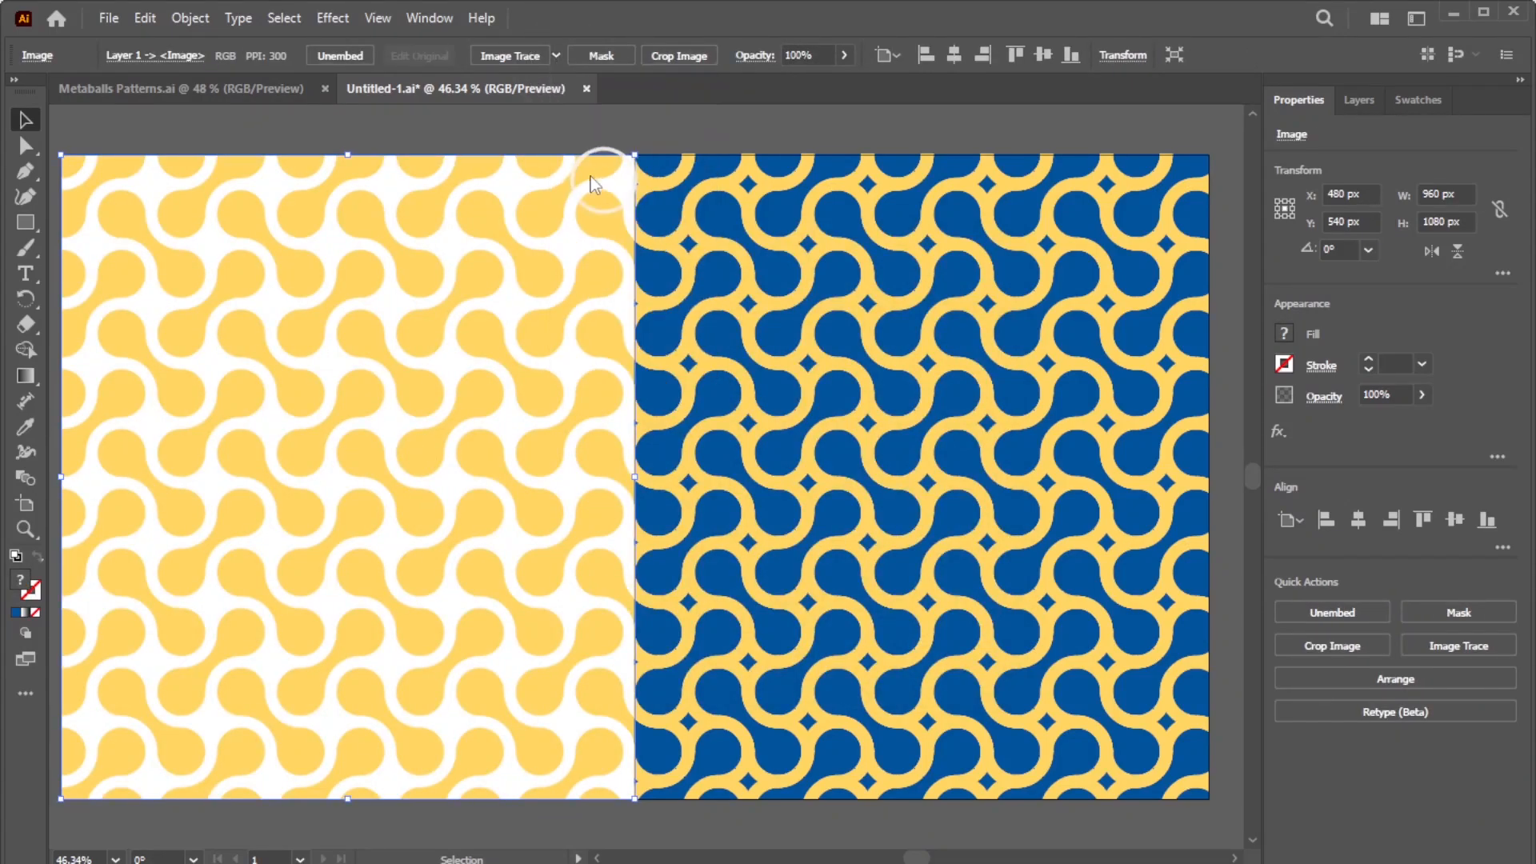
left_click(894, 504)
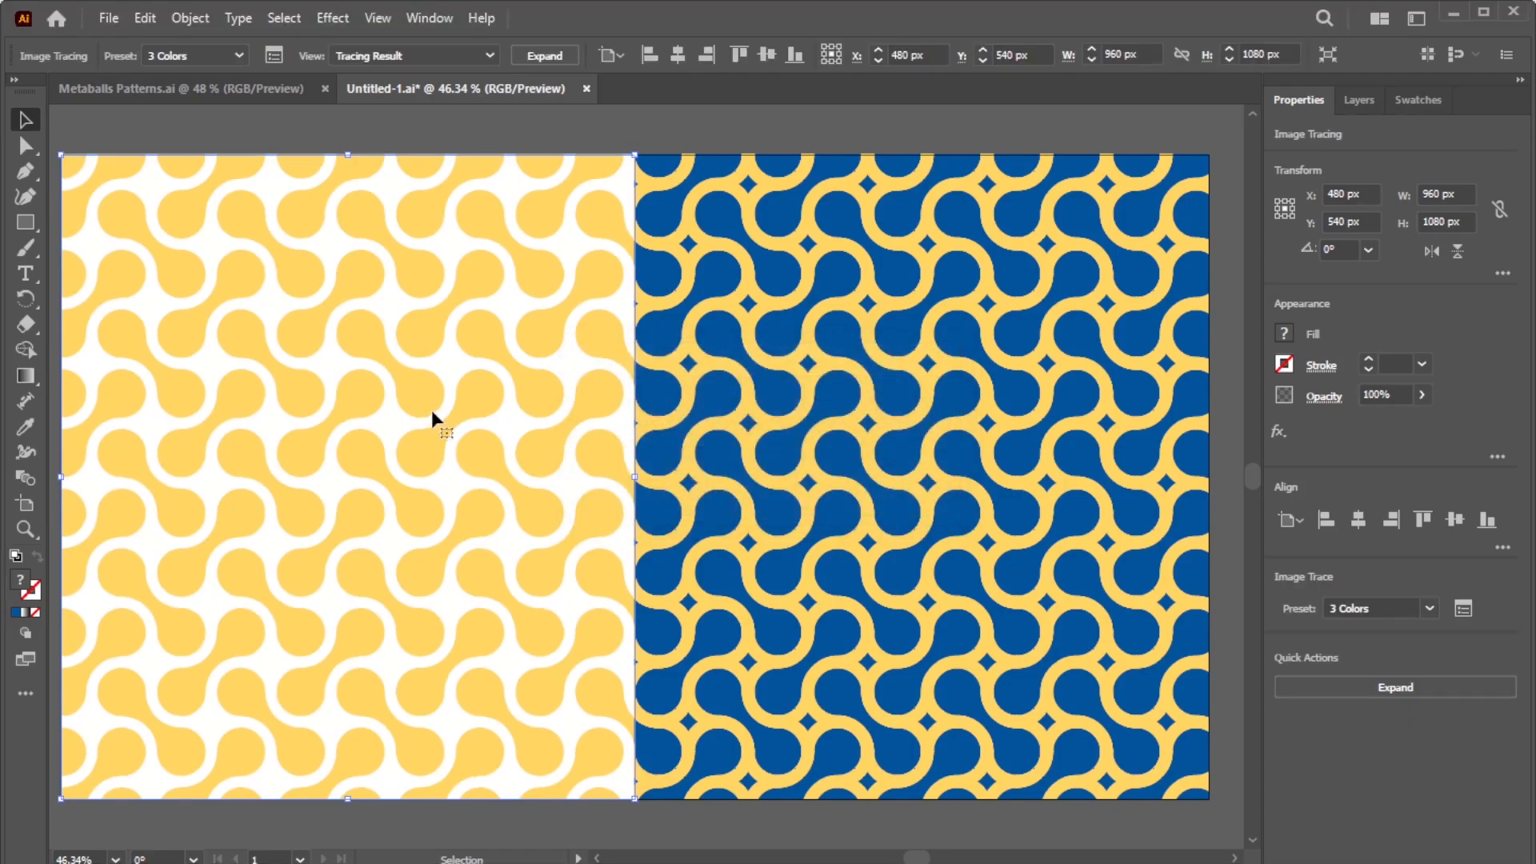
Step: Expand the tracing into editable paths and ungroup them
left_click(552, 56)
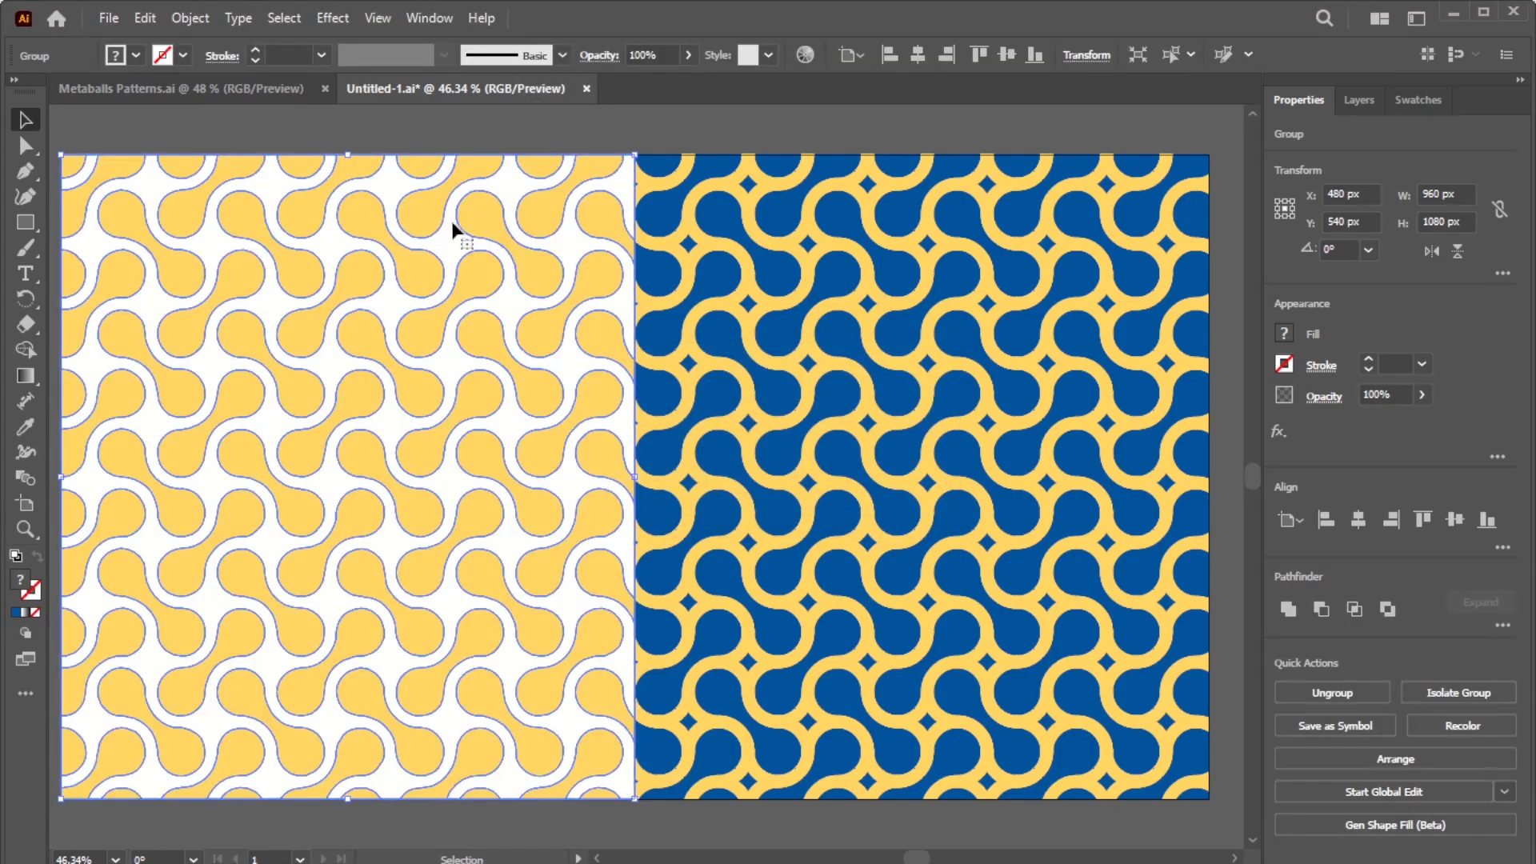
left_click(189, 18)
left_click(226, 185)
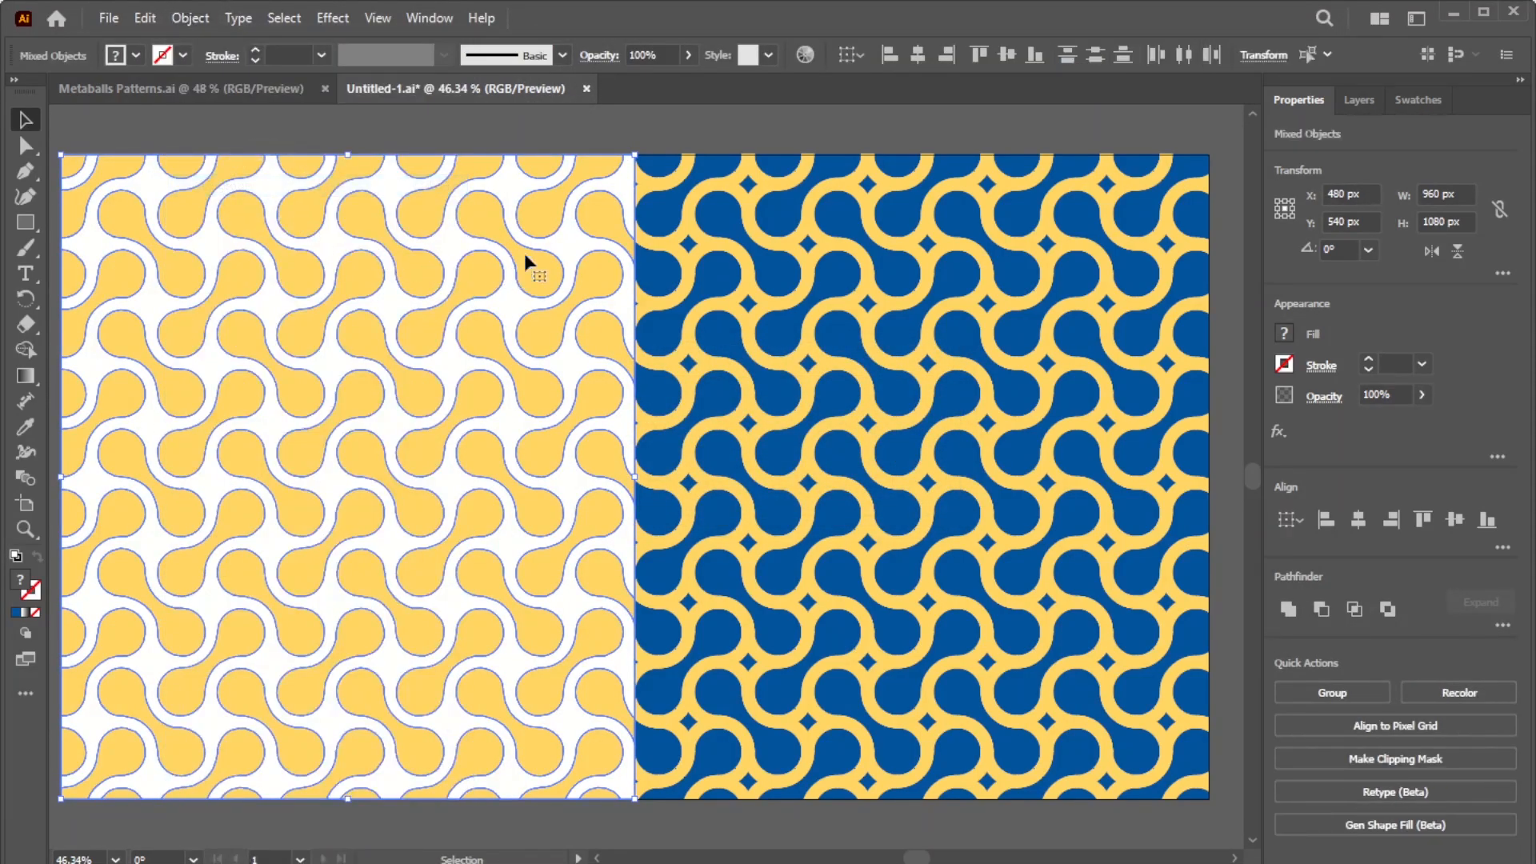
Step: Delete the white background compound path so the blue shows through
key("ctrl+shift+a")
left_click(463, 238)
left_click(425, 275)
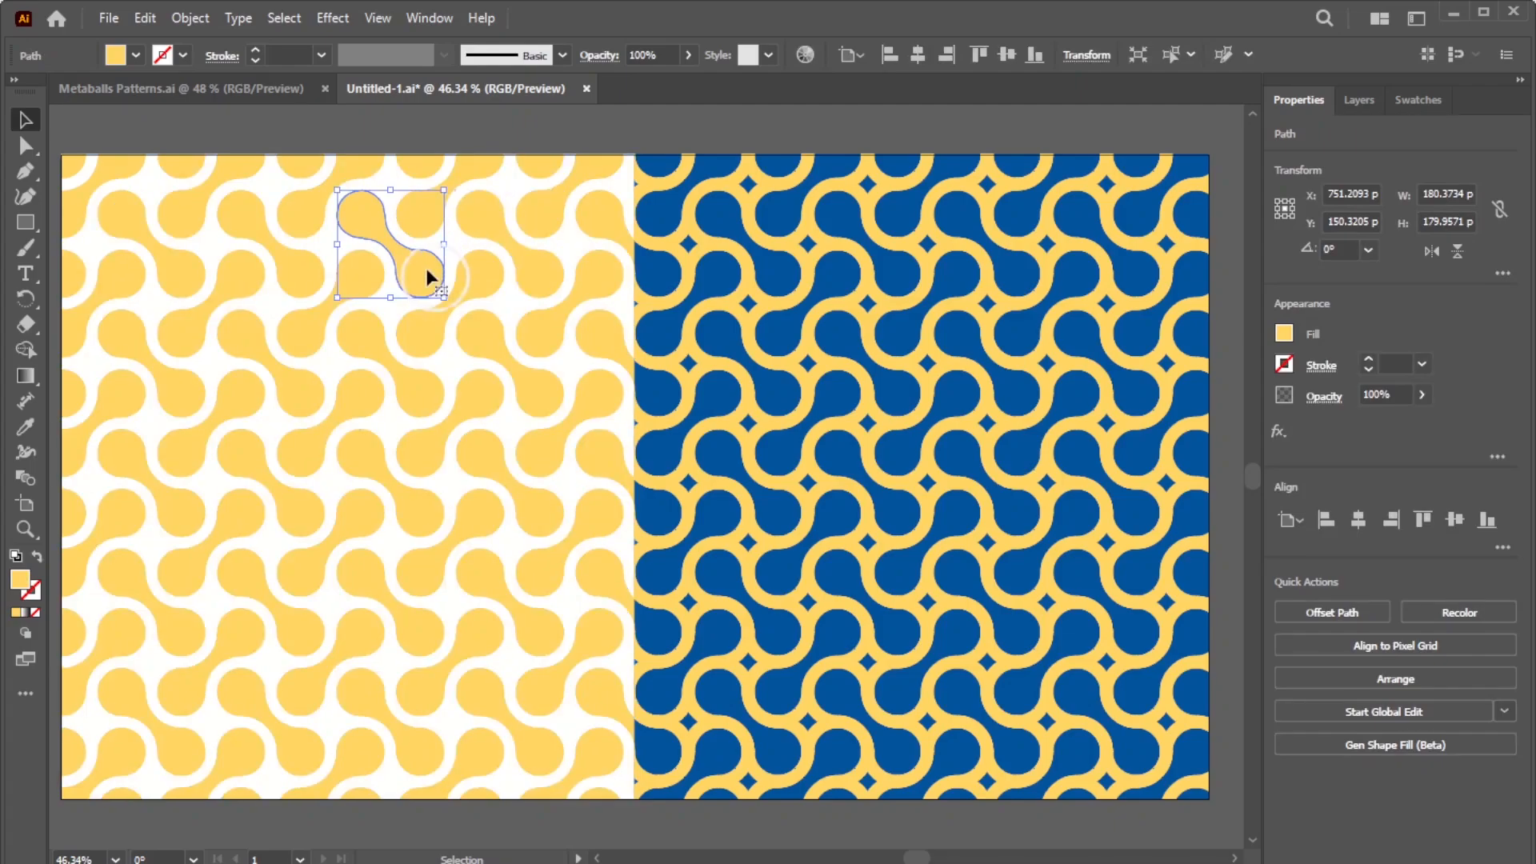
left_click(516, 206)
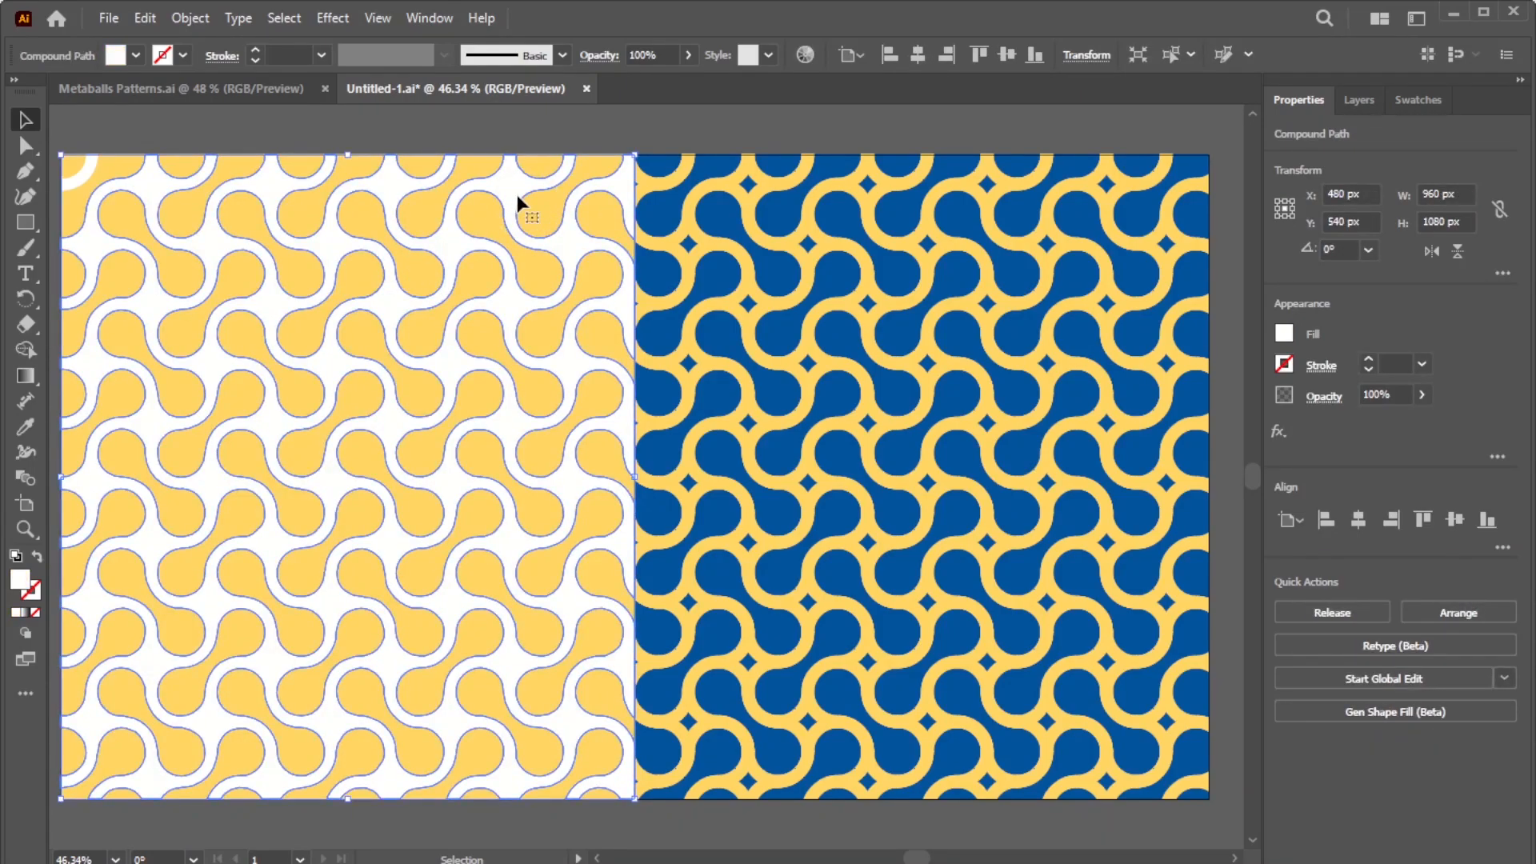
key("Delete")
left_click(80, 184)
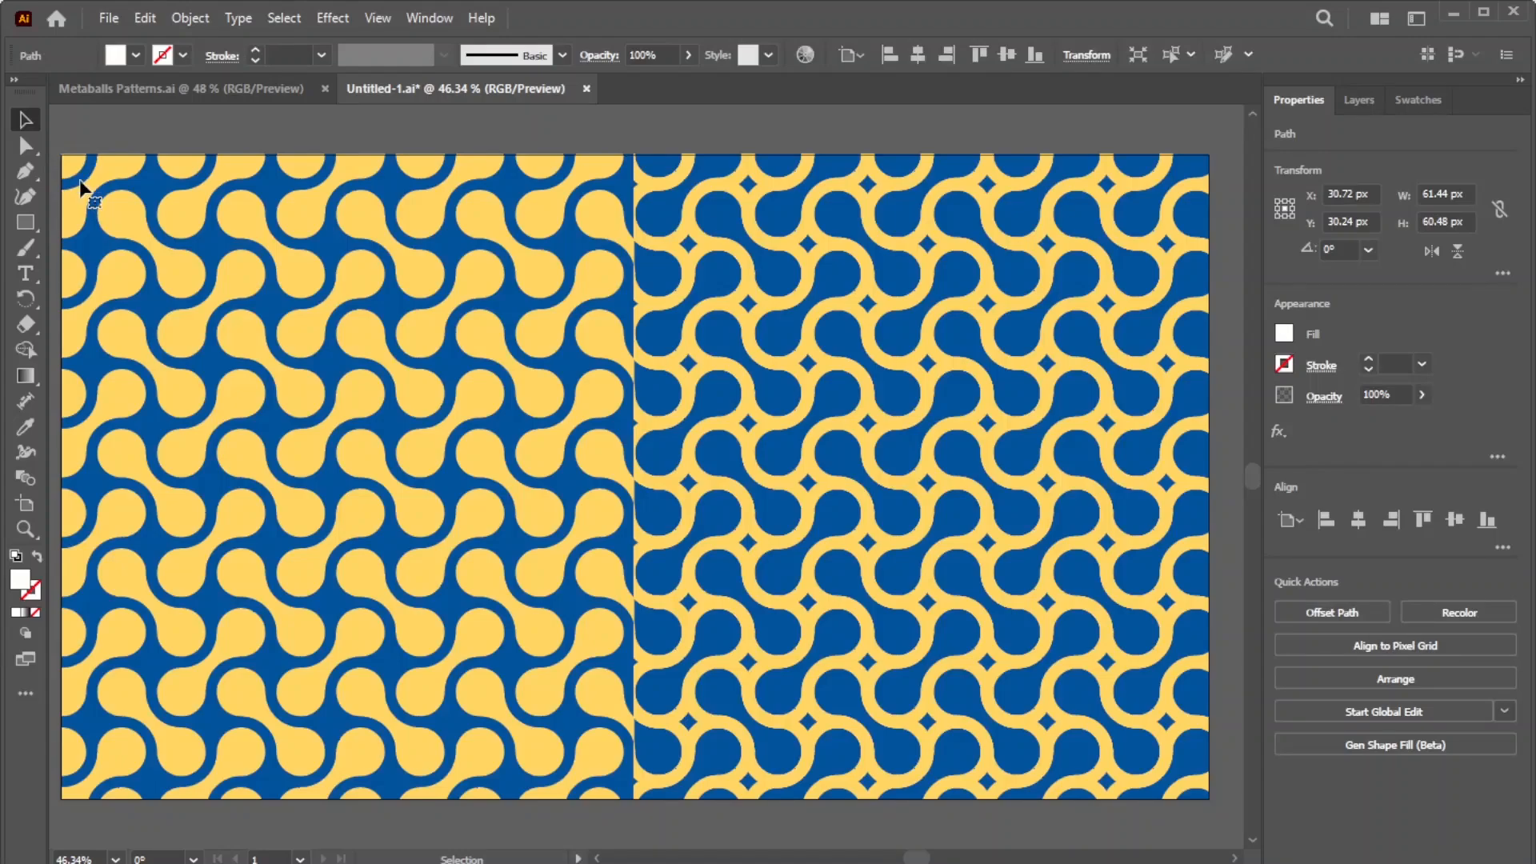
Step: Recolour one yellow metaball to darker gold #C19B3D
key("F7")
left_click(424, 382)
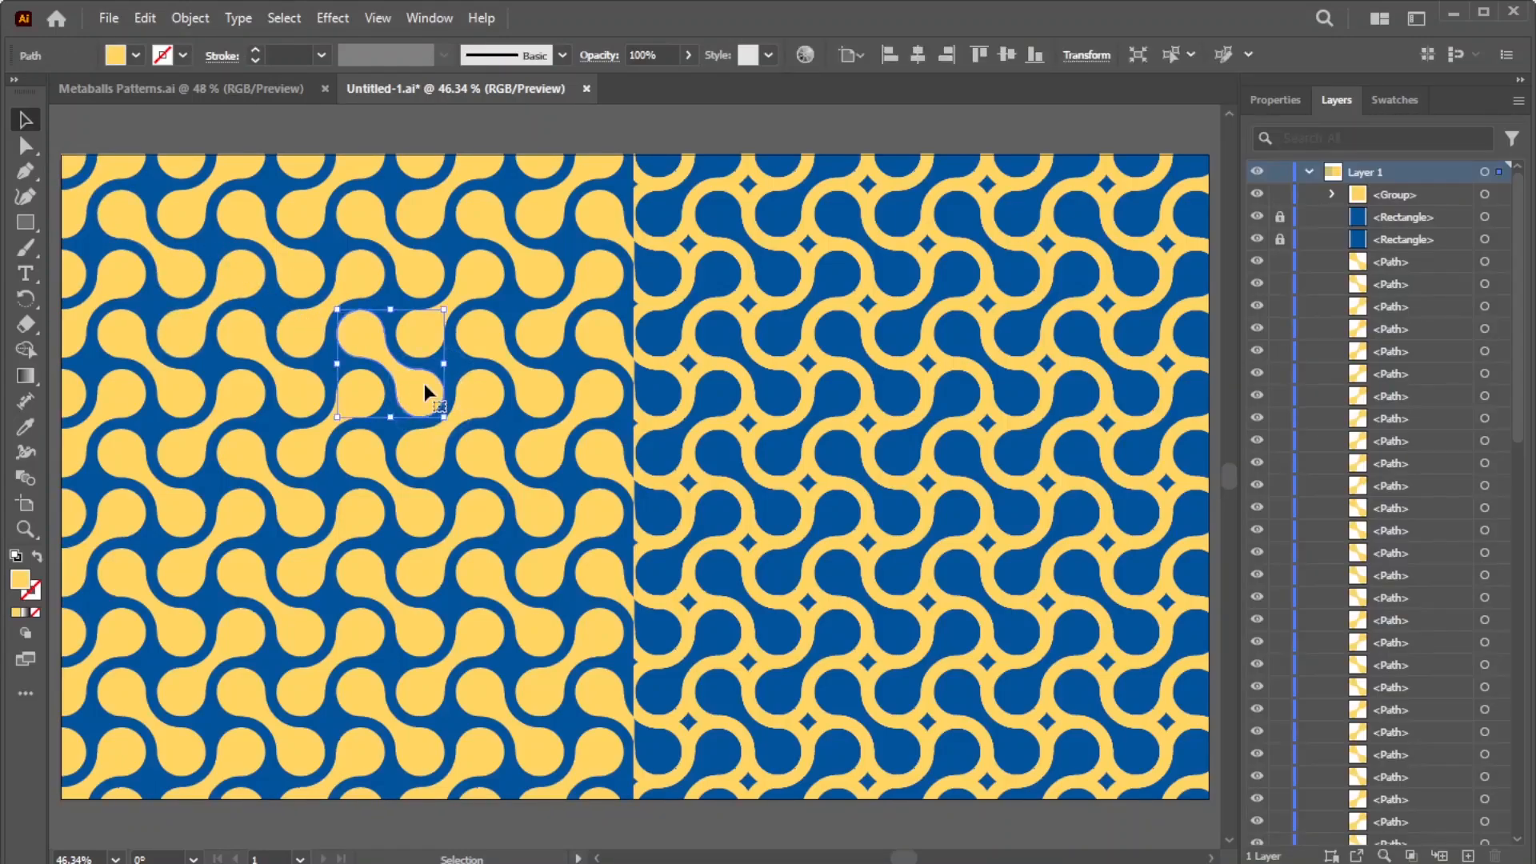
double_click(26, 584)
left_click_drag(880, 377, 1132, 368)
left_click(1398, 344)
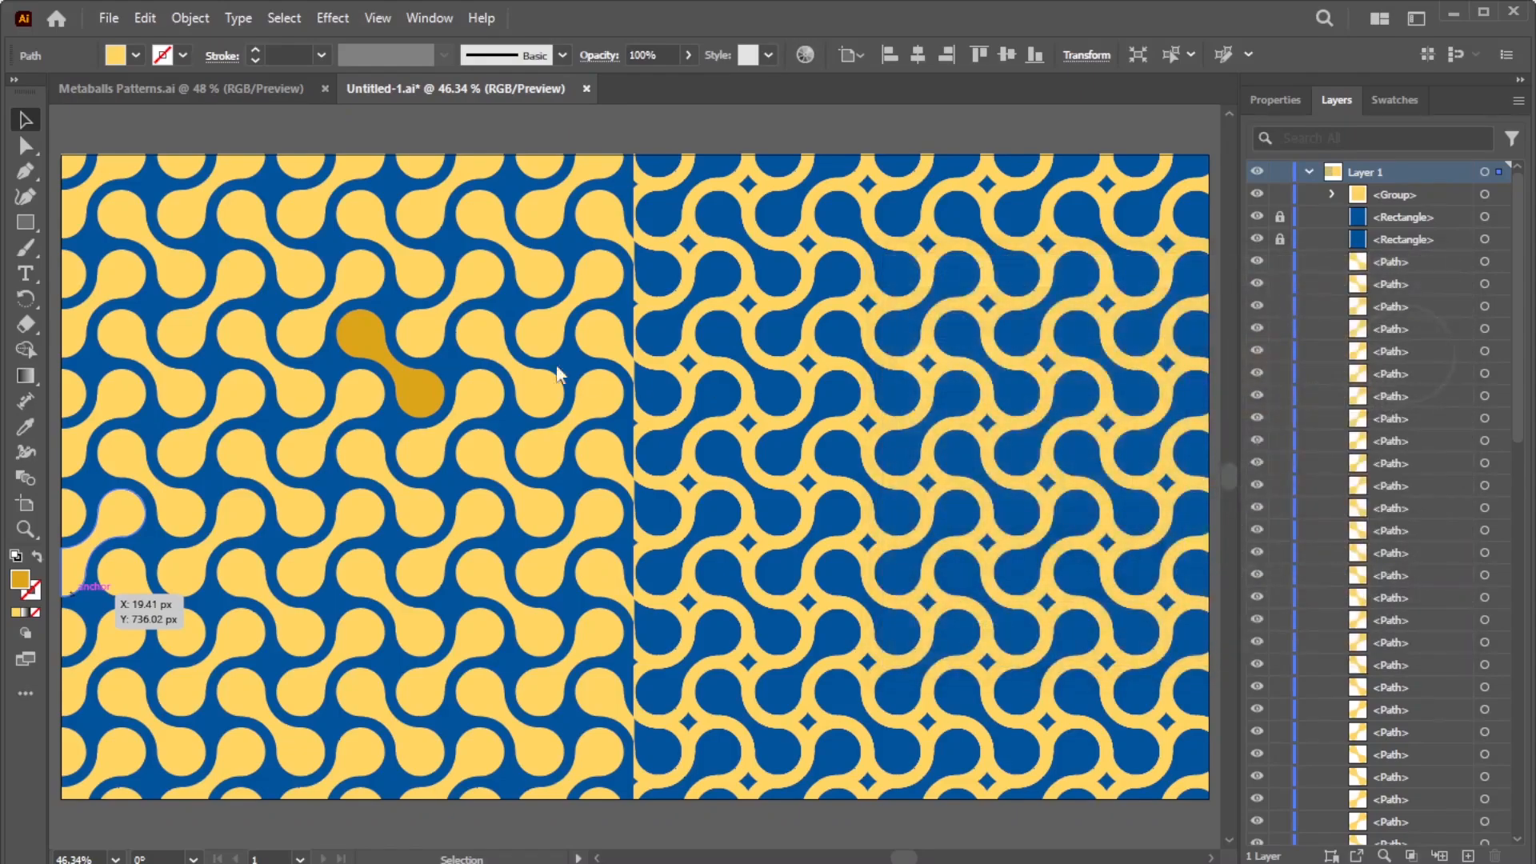